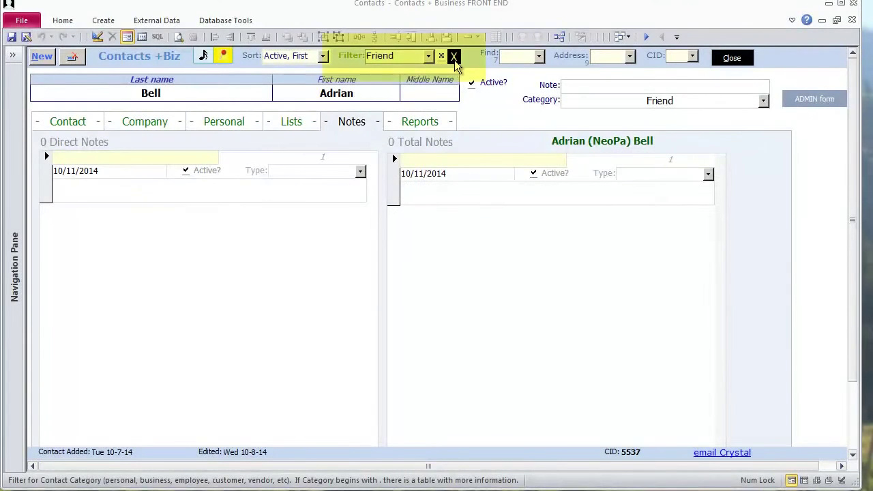
left_click(454, 58)
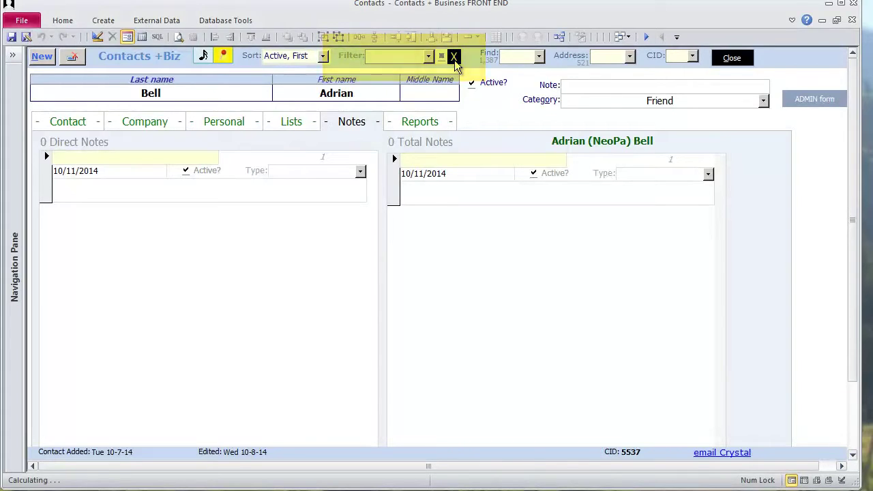
left_click(539, 58)
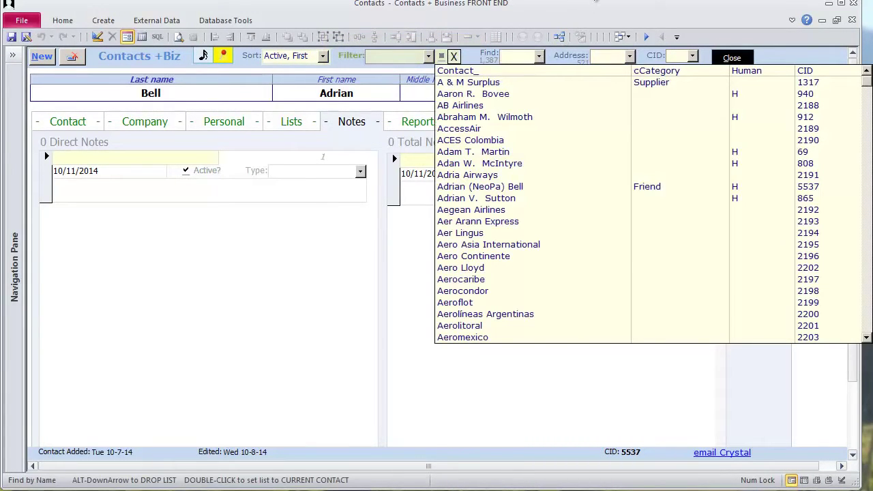
type("brent t")
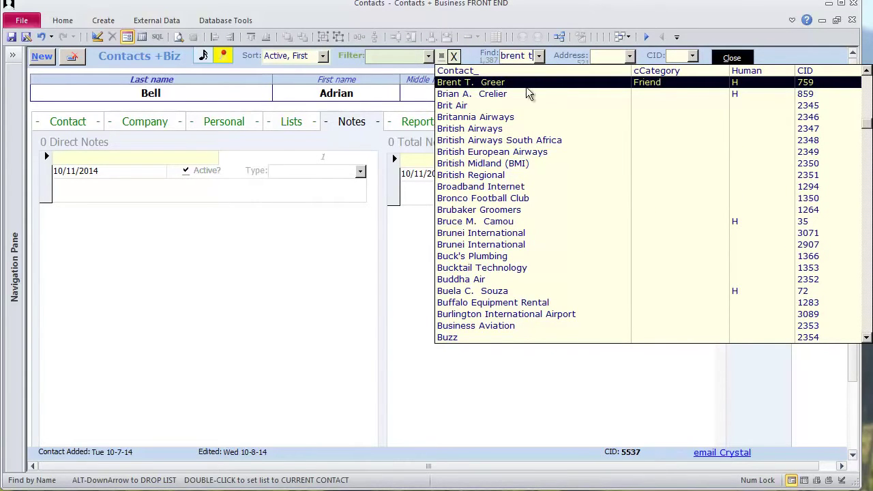
key("Return")
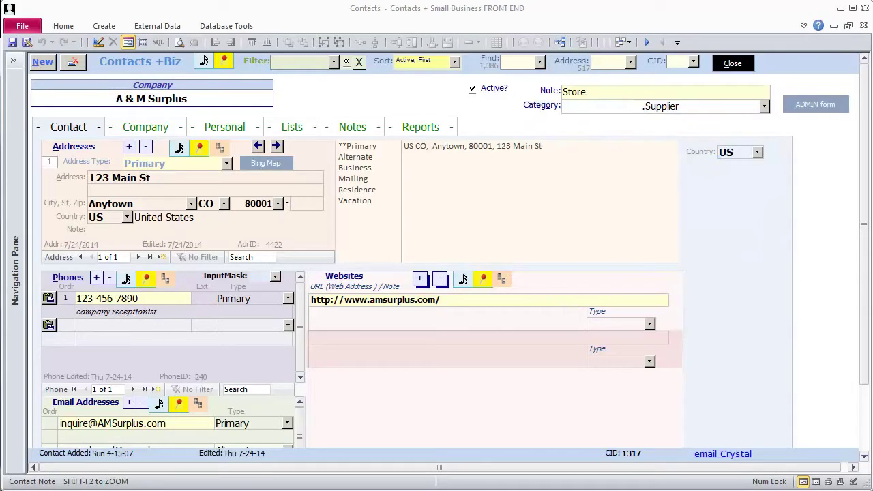
- Create a new Alternate address for A & M Surplus with zip 80001, filling in Arvada, CO
left_click(363, 159)
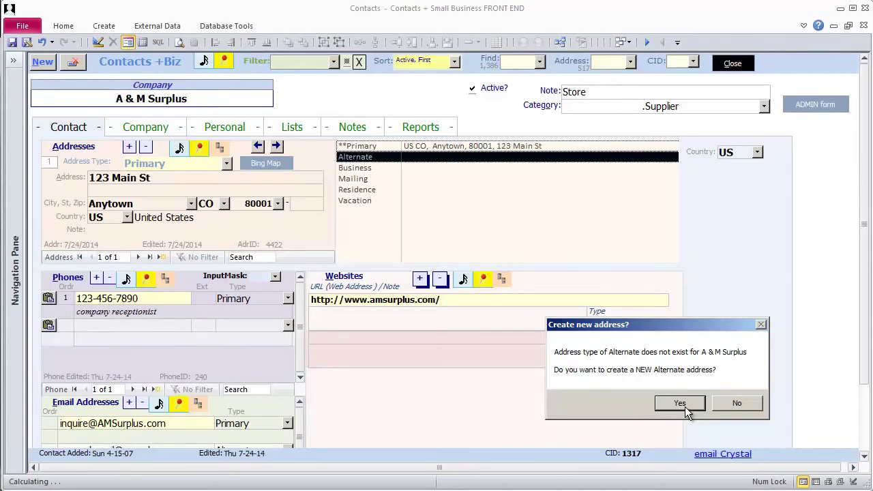
left_click(679, 403)
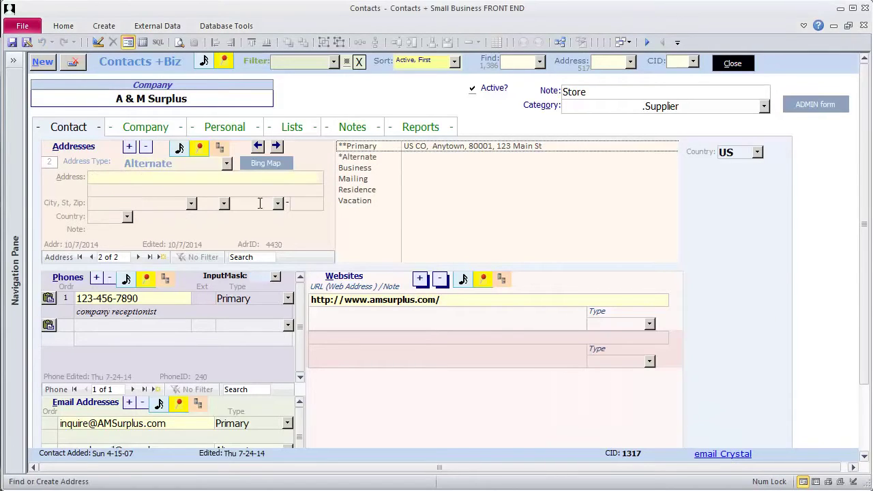
left_click(260, 203)
type("80001")
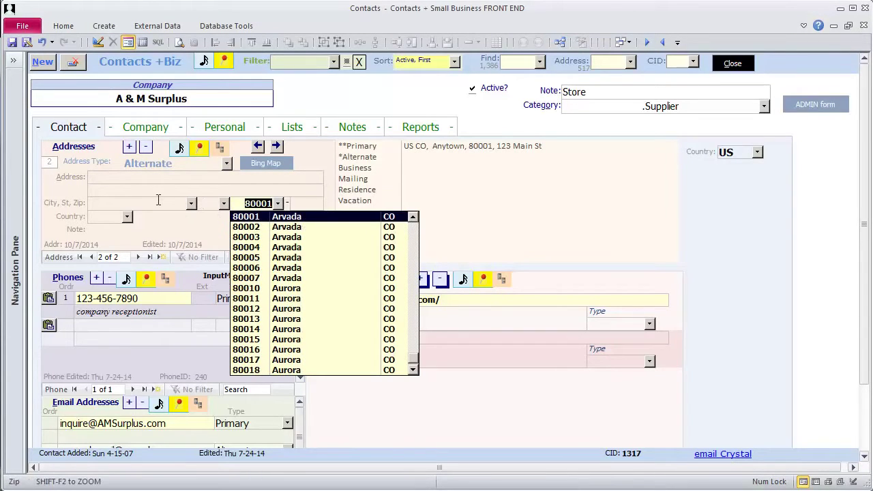
key("Return")
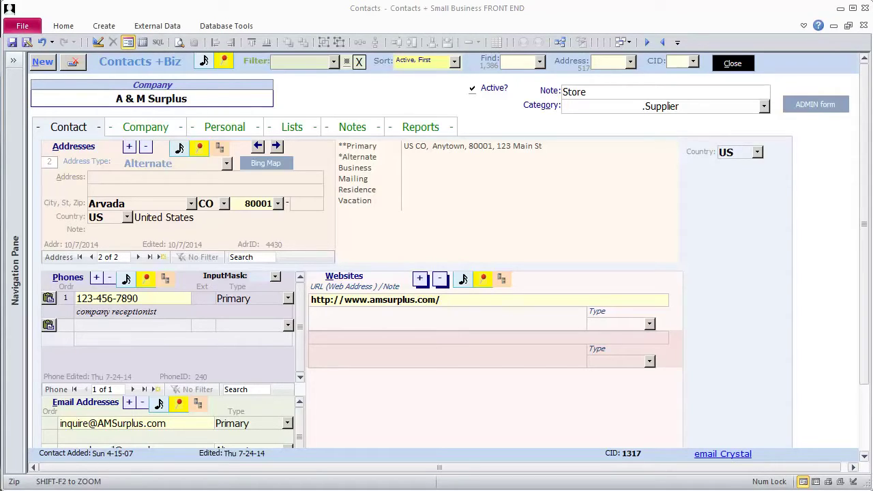
- Enter 'Box 123' as the Alternate address line and save the record
left_click(120, 177)
type("Box 123")
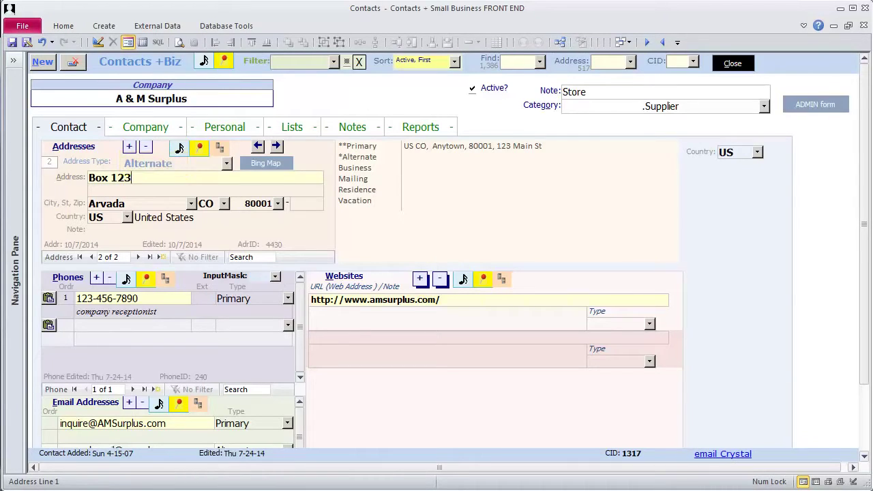
left_click(113, 327)
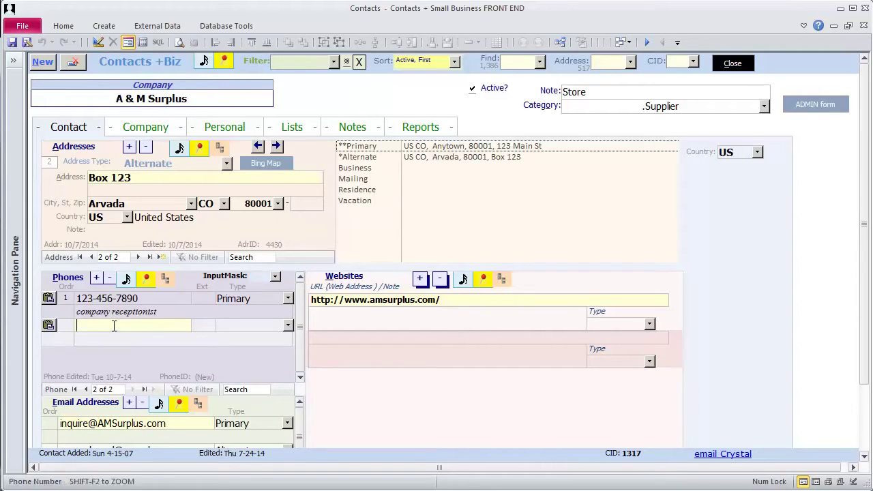
key("ctrl+apostrophe")
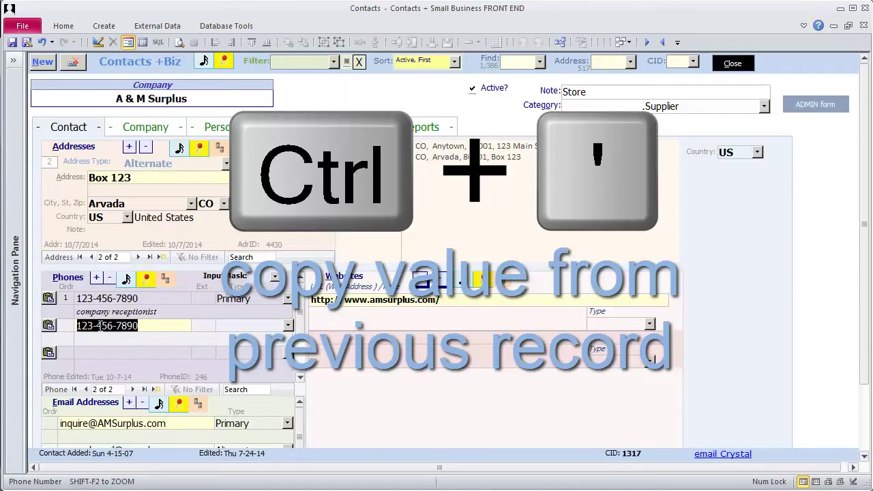
left_click(149, 326)
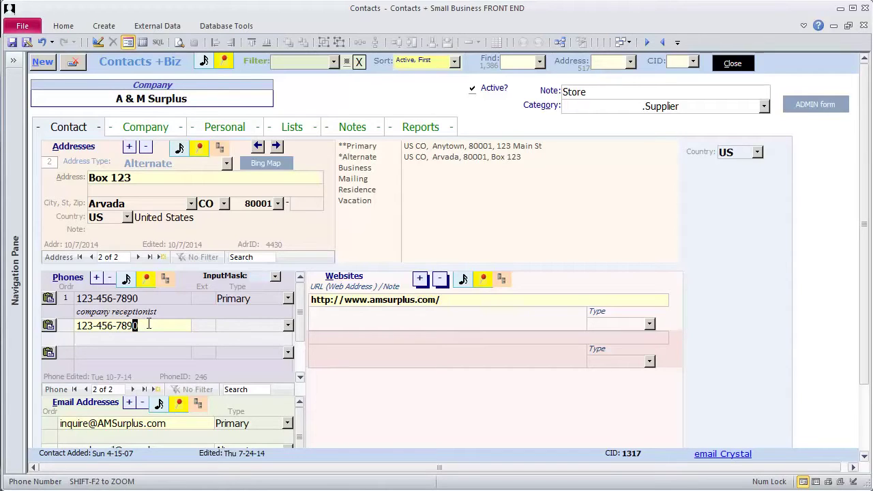
type("1")
left_click(288, 326)
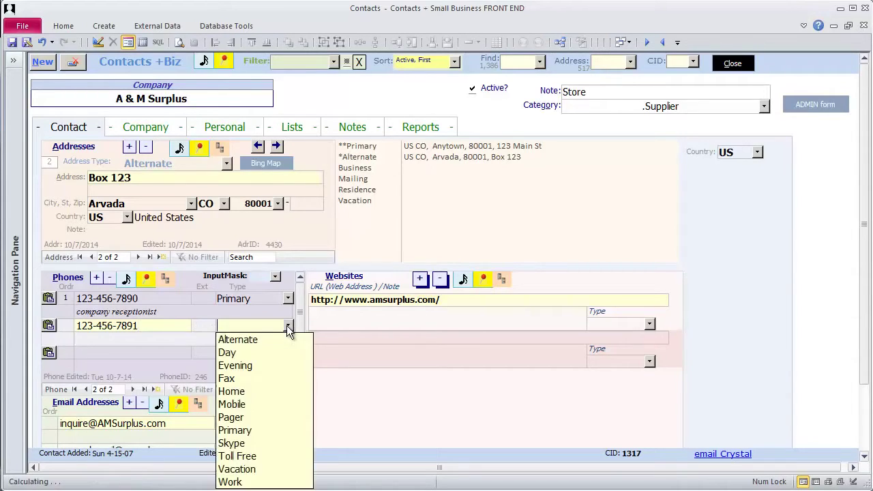
left_click(259, 378)
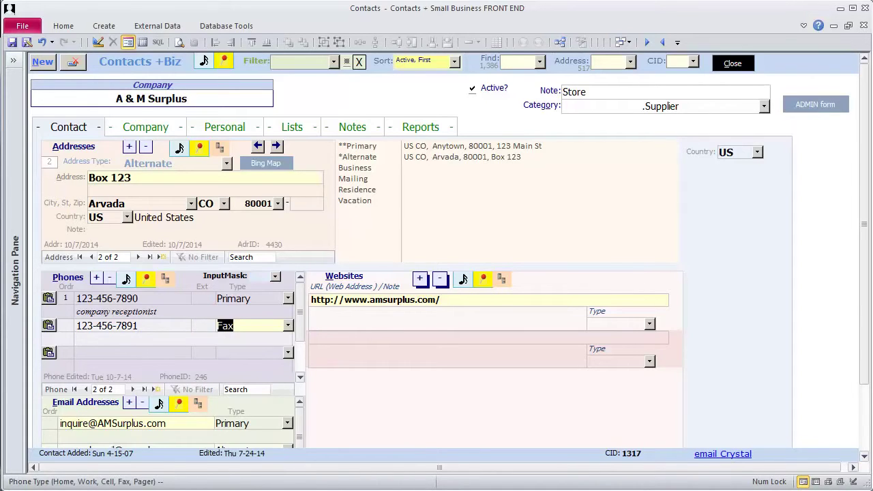
left_click(865, 455)
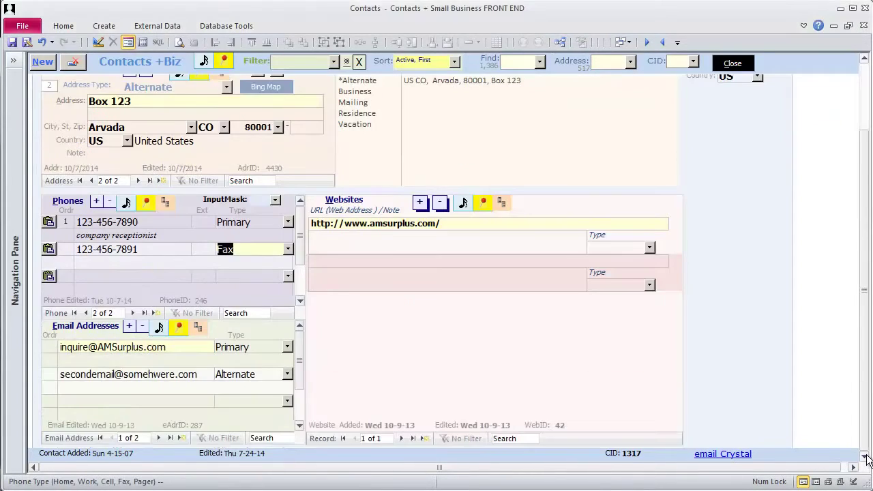
left_click(133, 346)
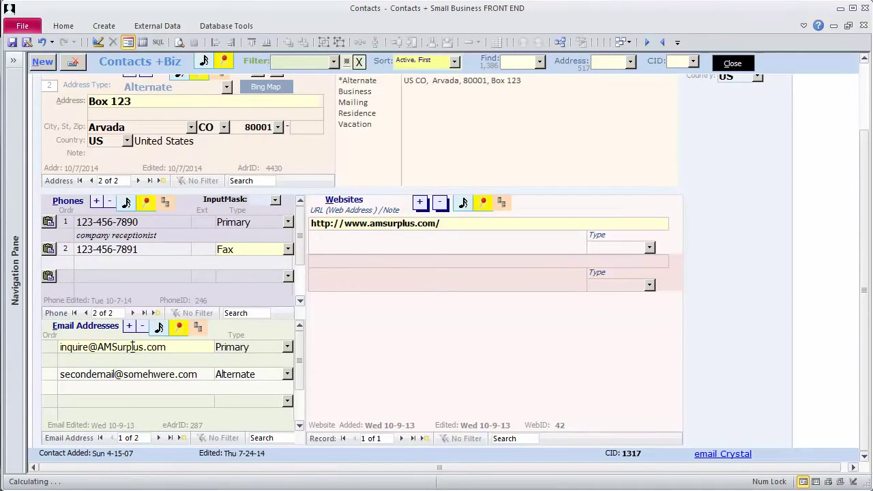
left_click(189, 348)
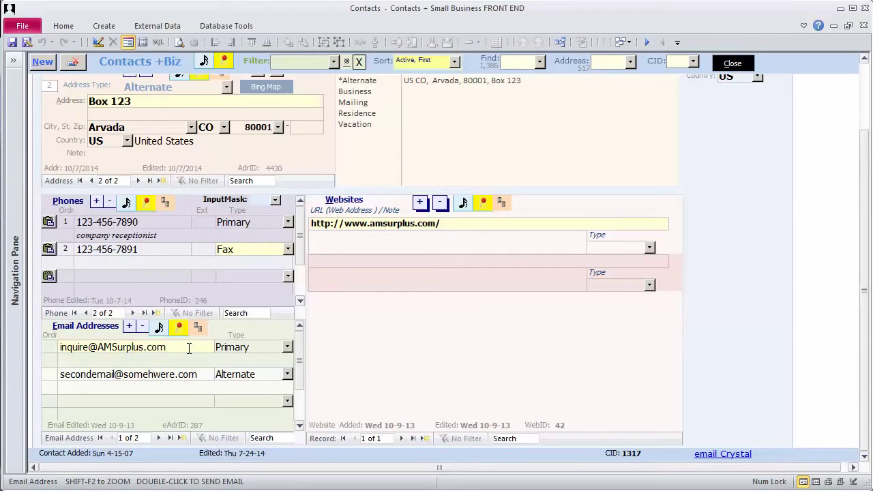
double_click(189, 348)
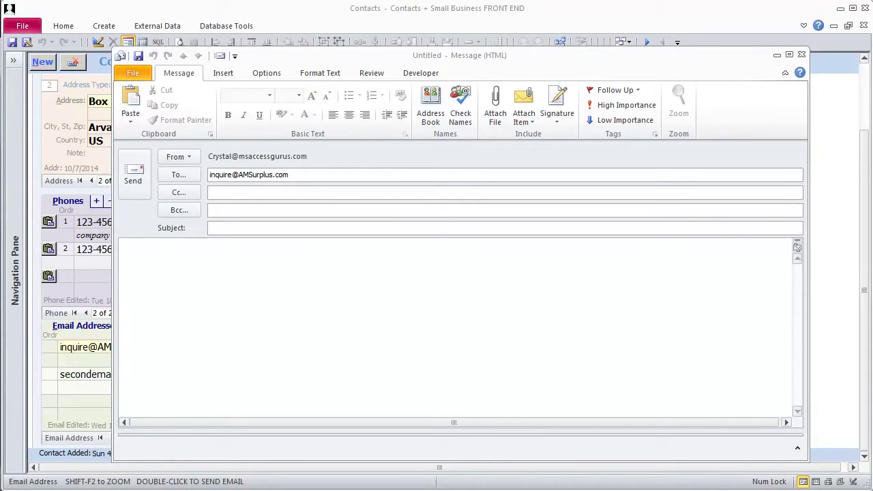
left_click(802, 54)
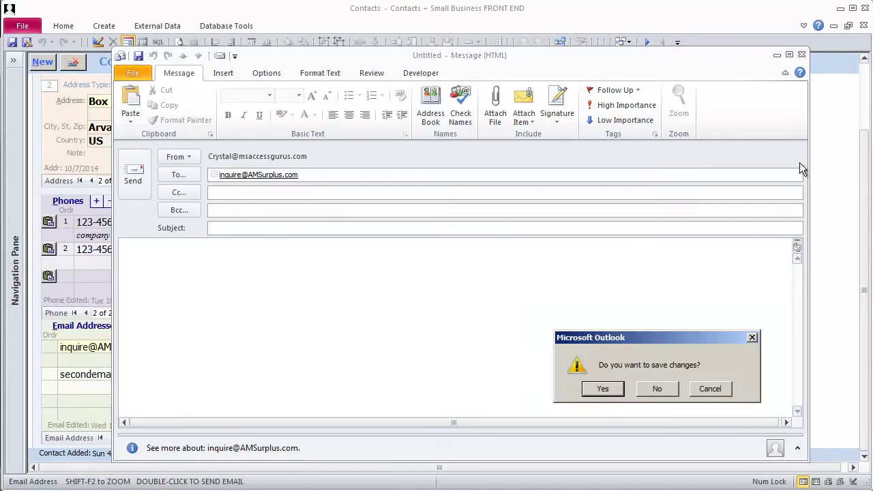
left_click(653, 390)
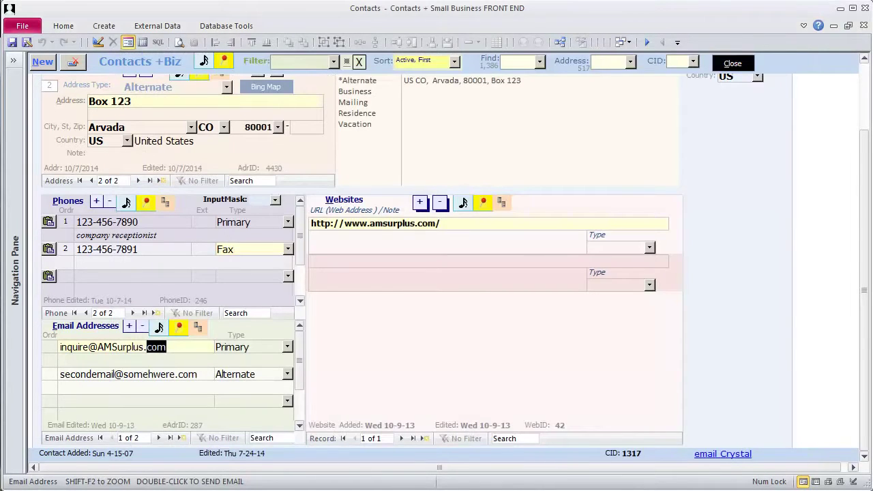
- Switch to the U.S. Embassy, London contact and view its home website in Firefox
left_click(449, 225)
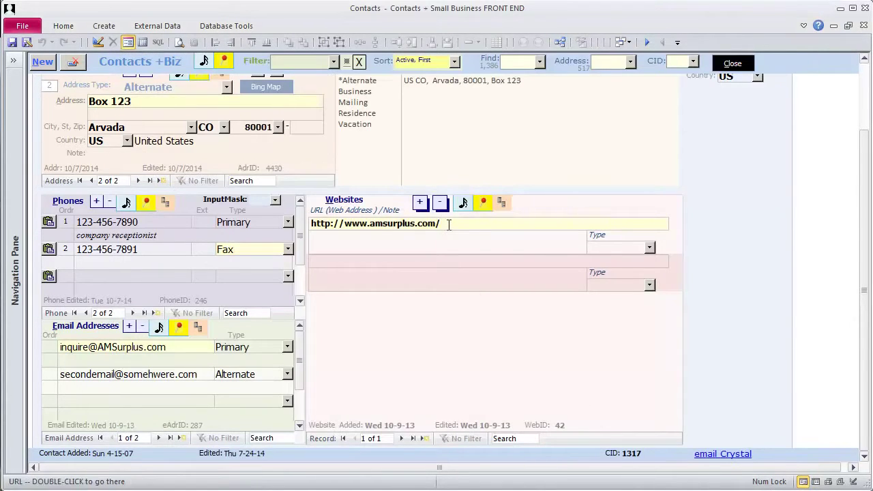
left_click(540, 62)
left_click(535, 129)
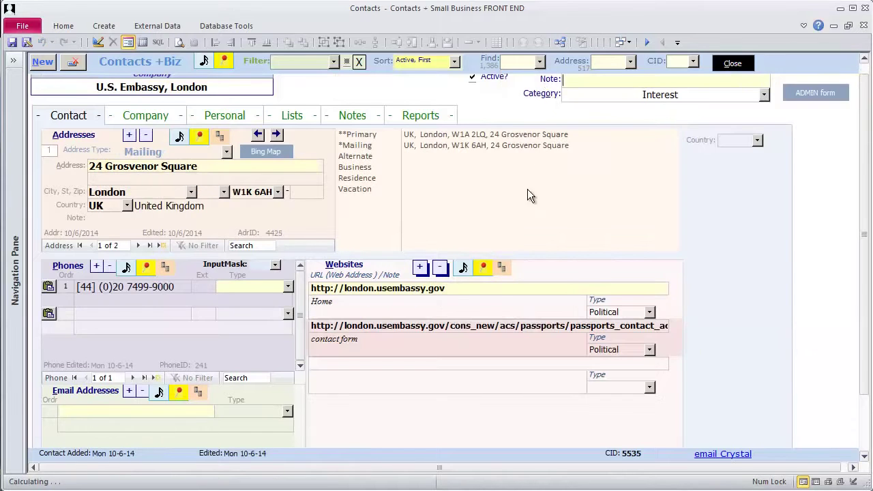
double_click(464, 288)
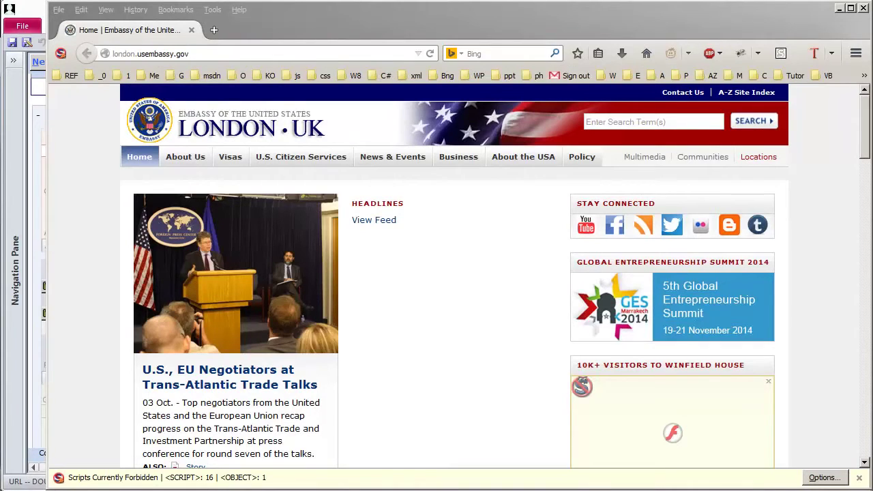
left_click(859, 8)
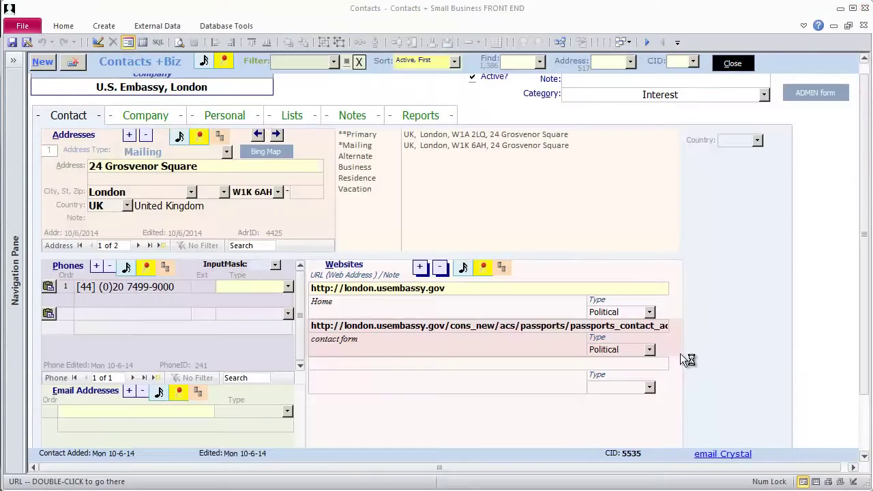
left_click(538, 64)
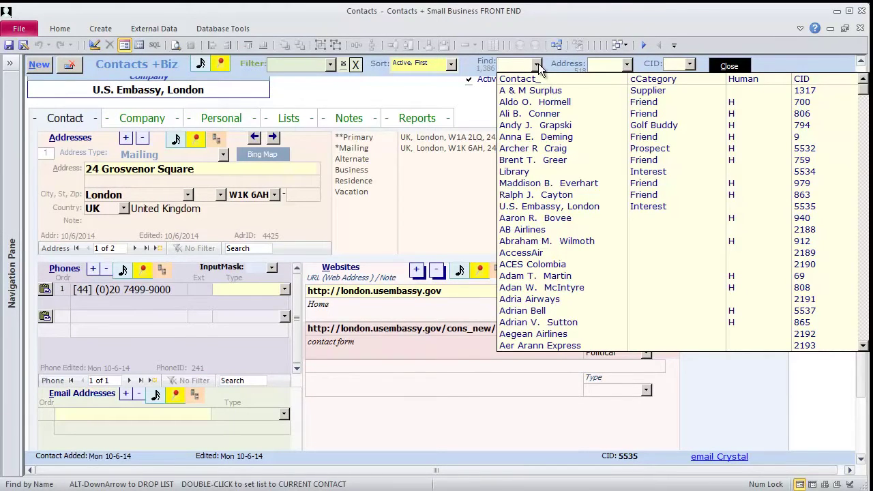
type("a")
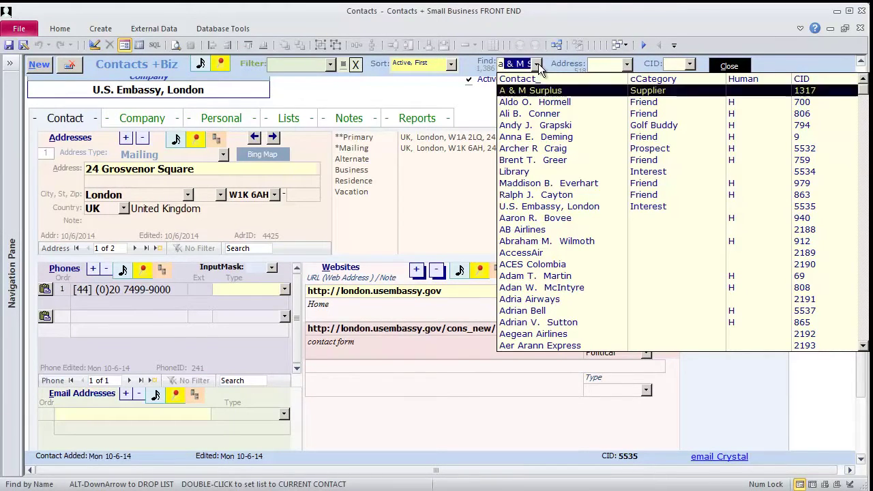
type("dria A")
scroll(607, 137, "down", 1)
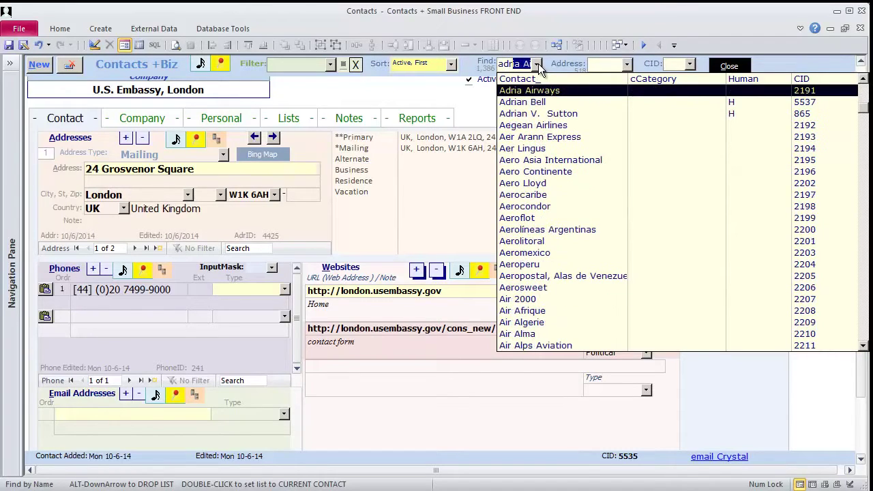
left_click(607, 104)
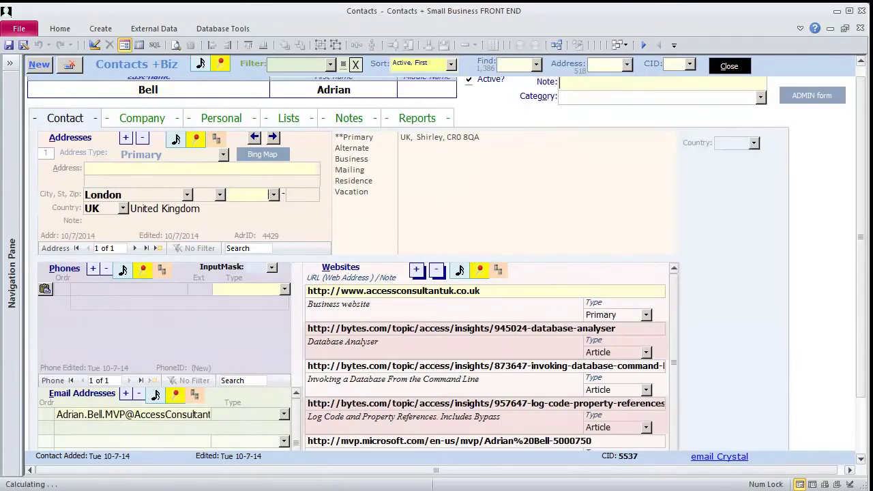
left_click(272, 166)
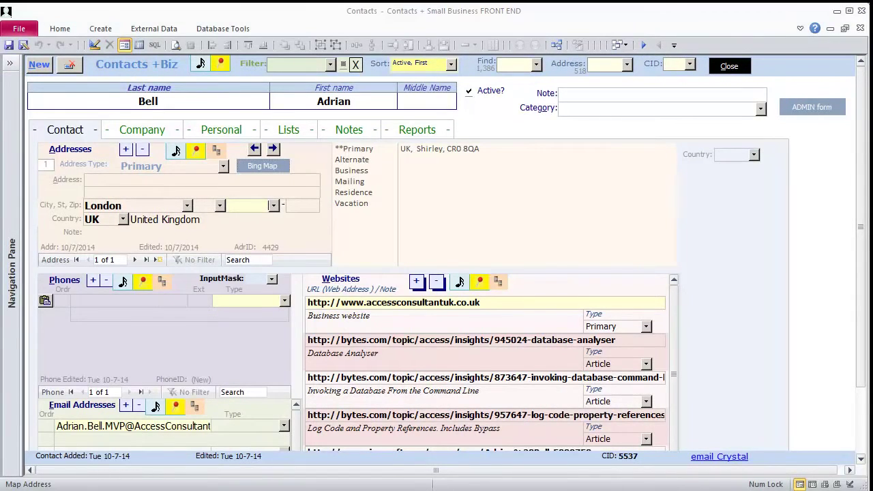
scroll(436, 273, "down", 3)
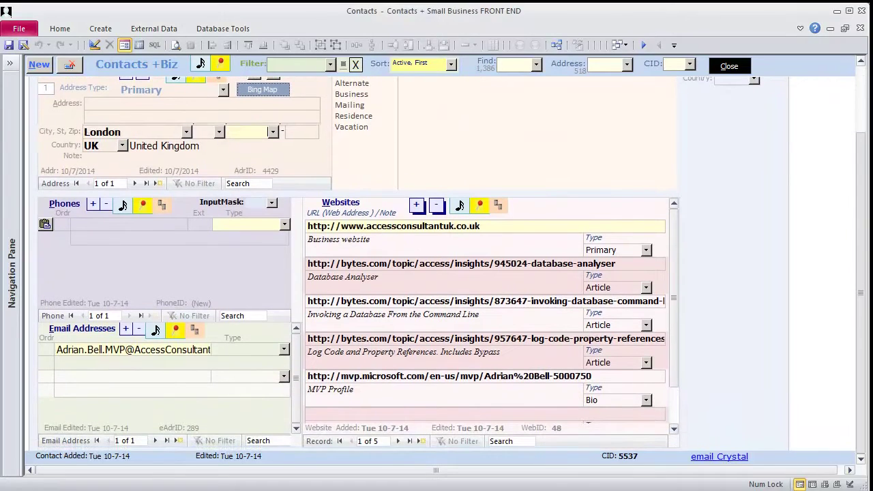
- Open Adrian Bell's Access Consultant UK web link, then return to the Access form
double_click(435, 264)
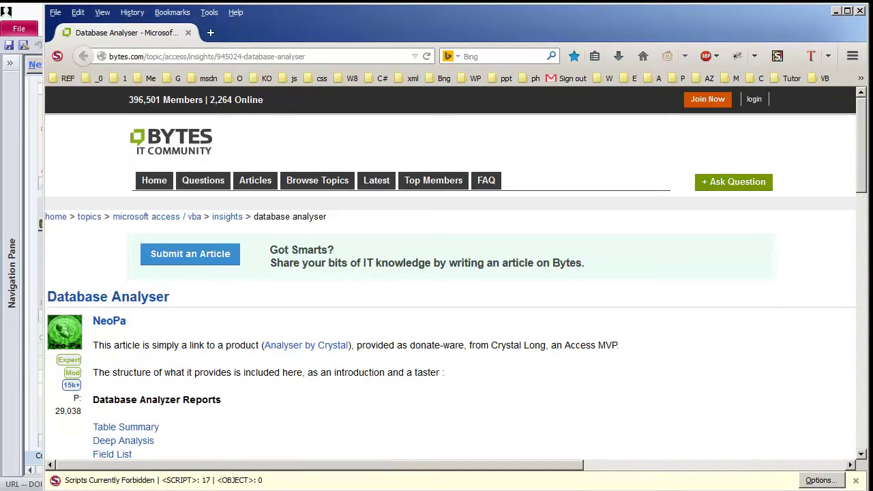
key("alt+Tab")
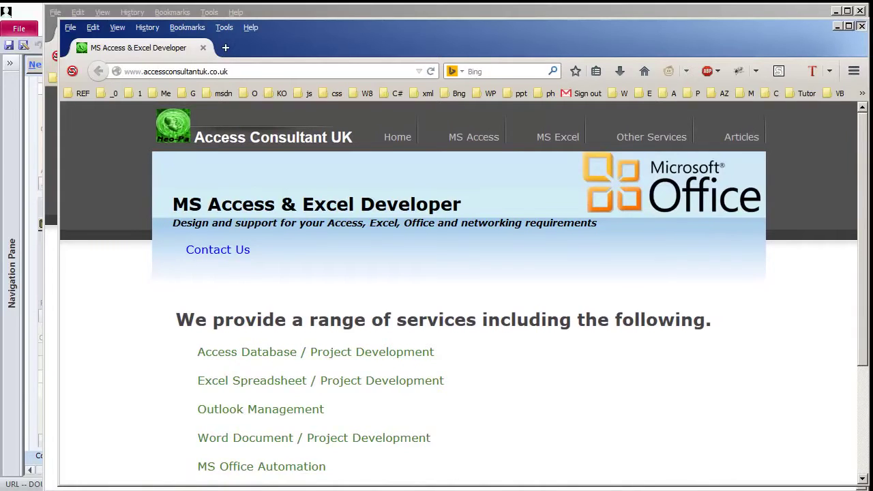
key("alt+Tab")
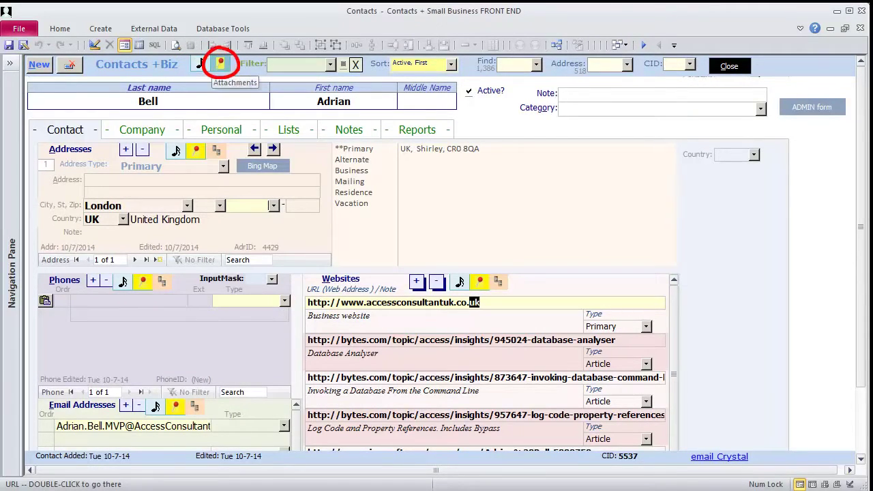
left_click(221, 63)
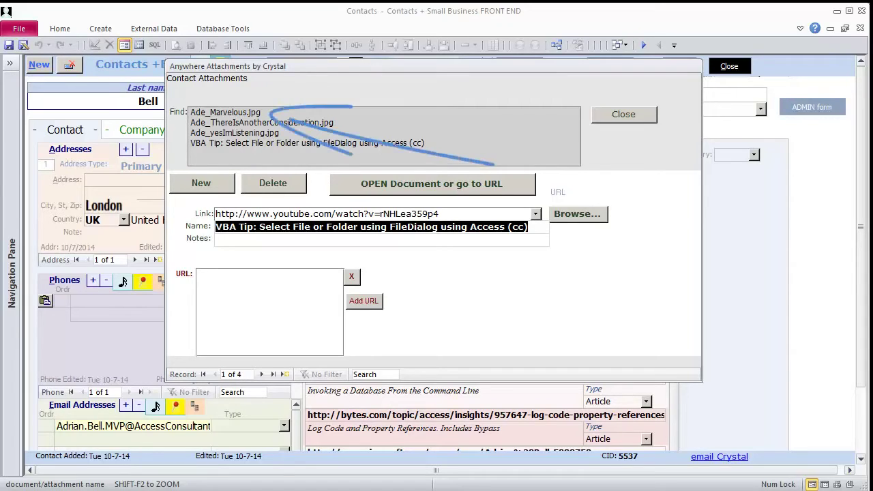
double_click(225, 112)
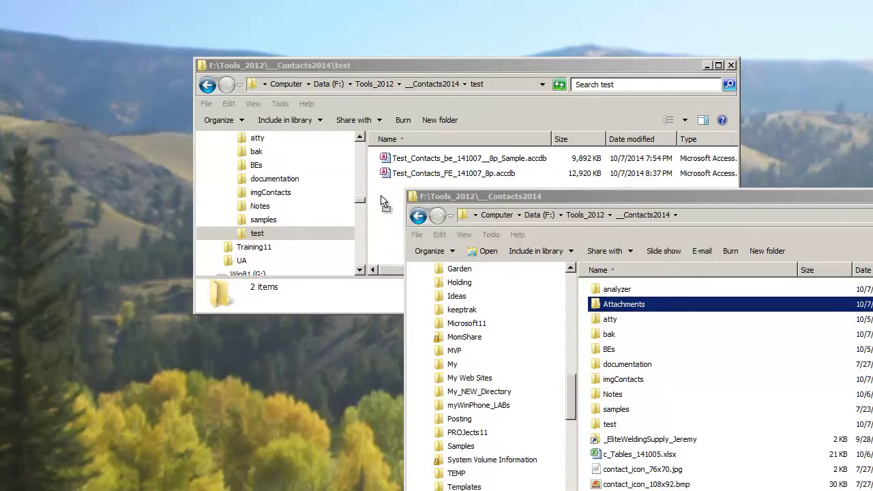
- Copy Attachments from __Contacts2014 into test and reopen Test_Contacts_FE_141007_8p.accdb
left_click_drag(382, 202, 382, 200)
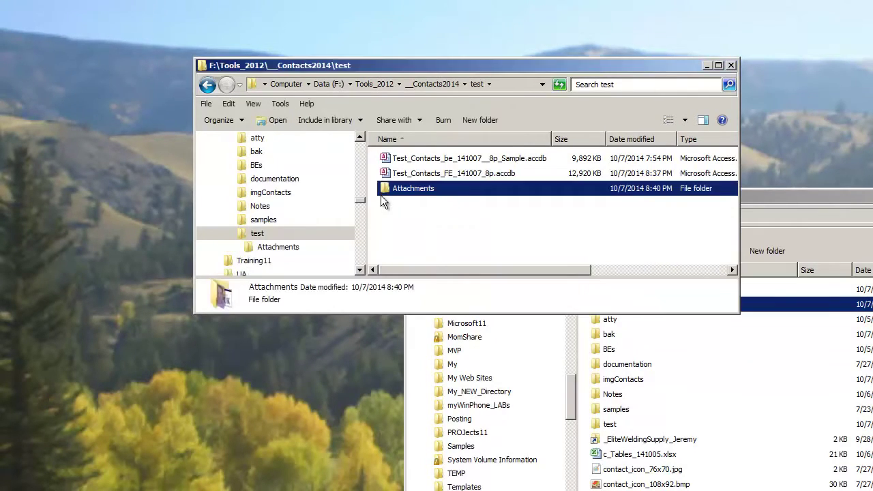
double_click(424, 174)
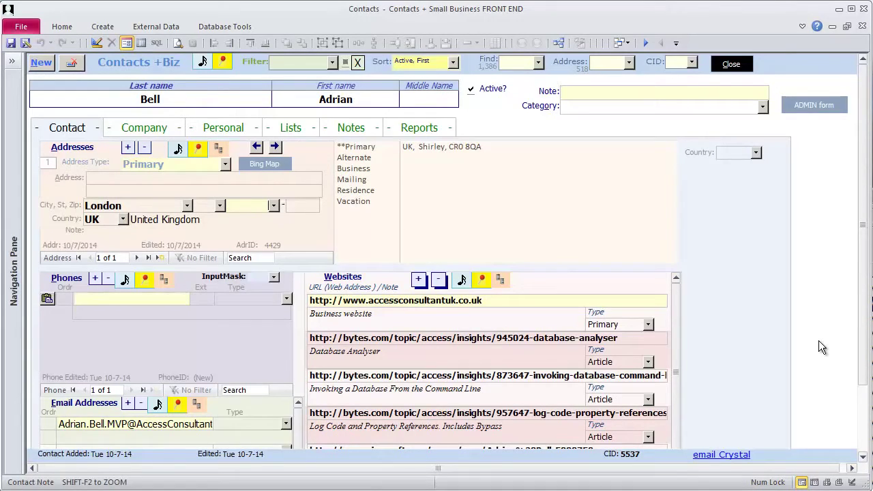
left_click(223, 63)
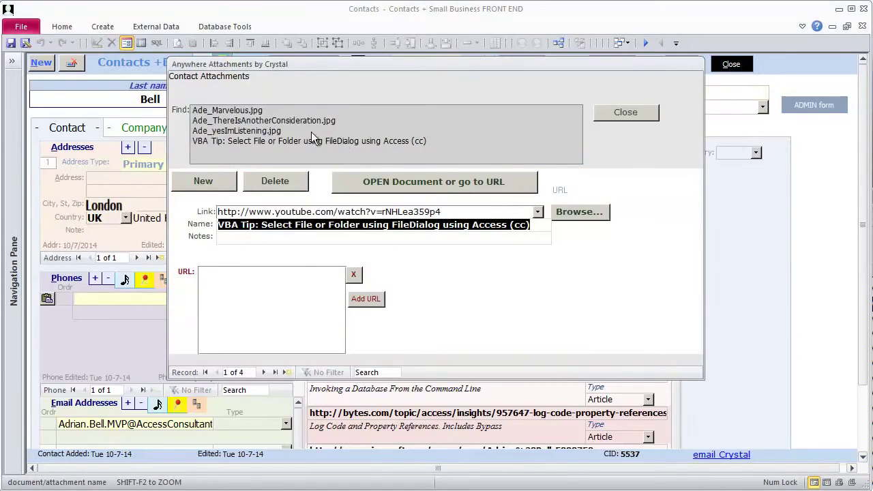
left_click(255, 113)
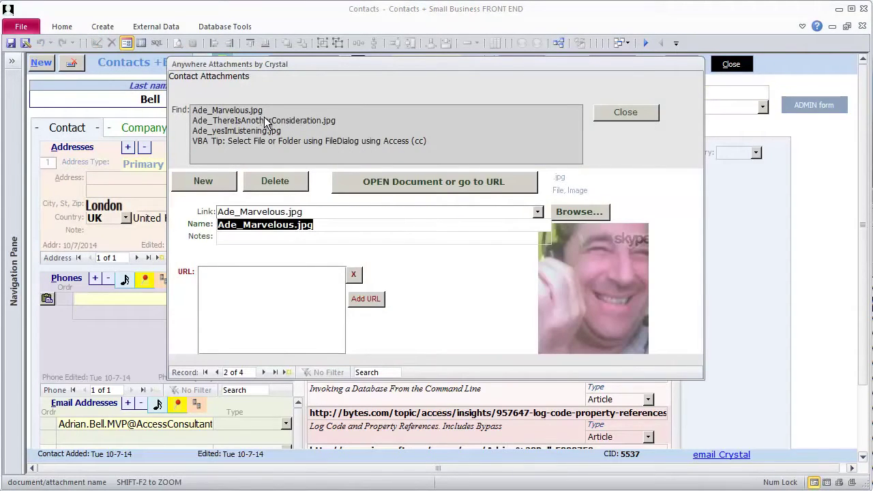
left_click(266, 121)
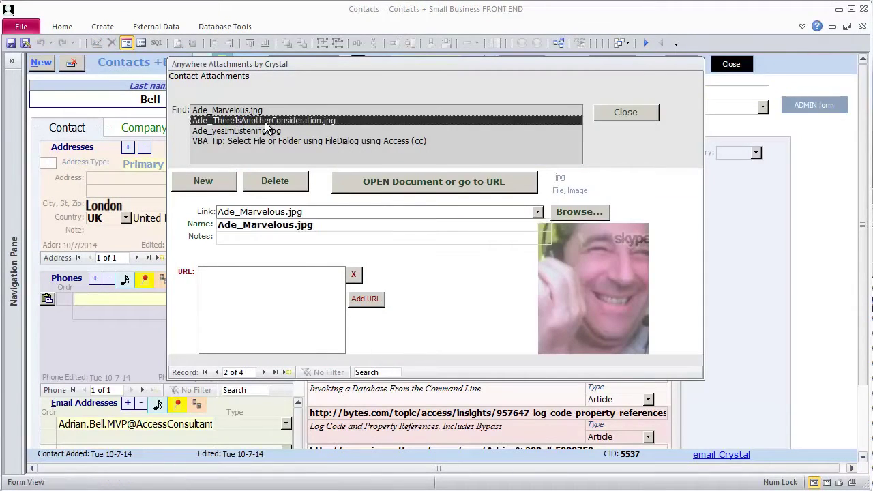
left_click(266, 131)
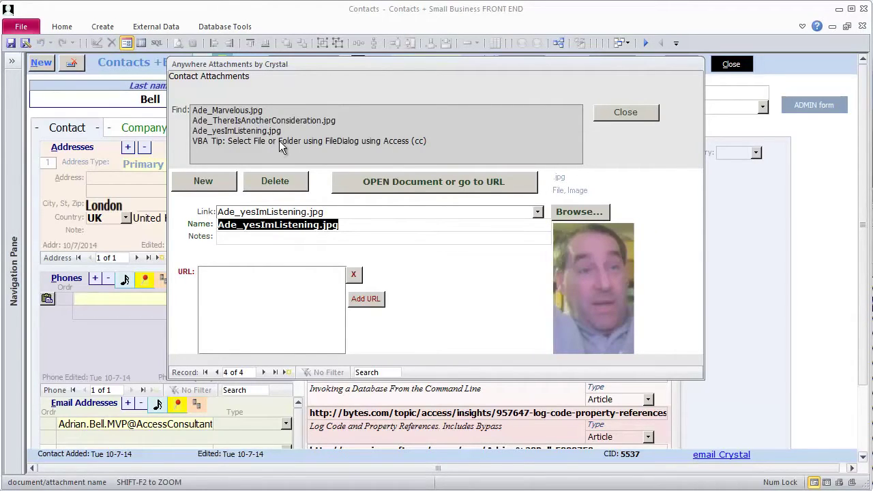
- Open the VBA Tip YouTube link attachment in the browser
left_click(279, 140)
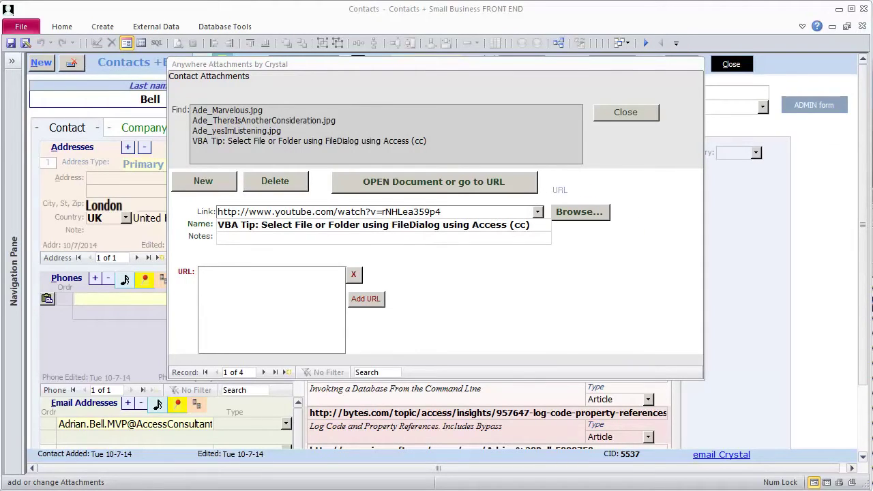
mouse_move(335, 59)
left_mouse_down()
mouse_move(612, 70)
mouse_move(426, 68)
left_mouse_up()
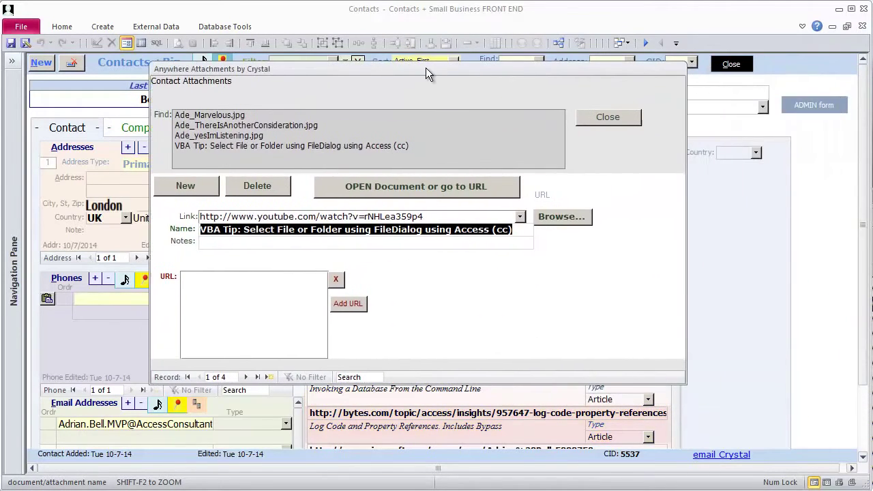
left_click(439, 192)
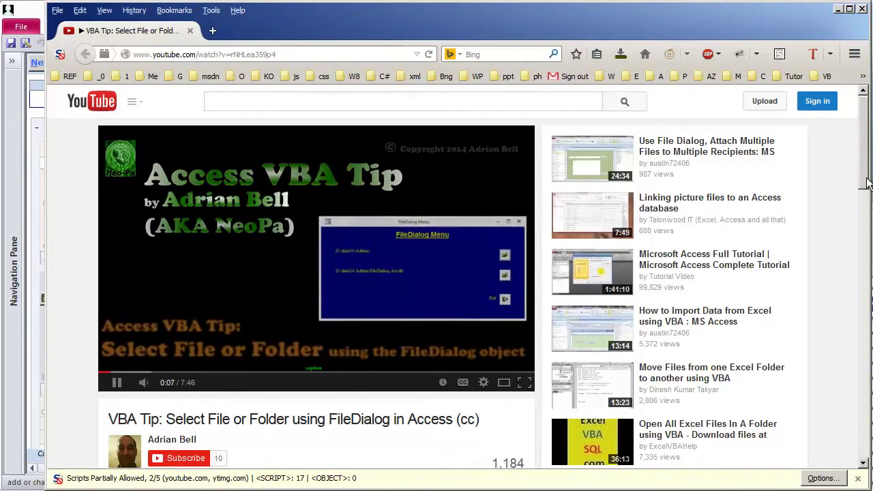
- Watch the VBA Tip video, then visit the author's channel and play the Access Open Bypass video
scroll(868, 183, "down", 1)
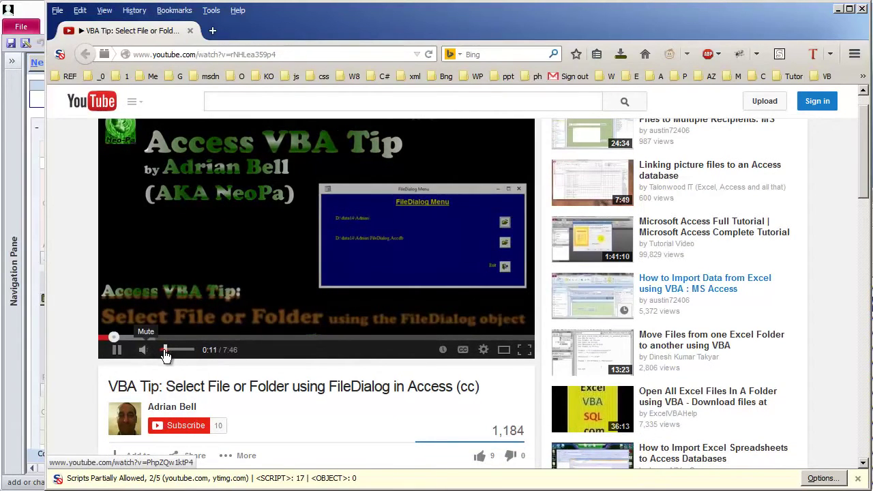
left_click(186, 408)
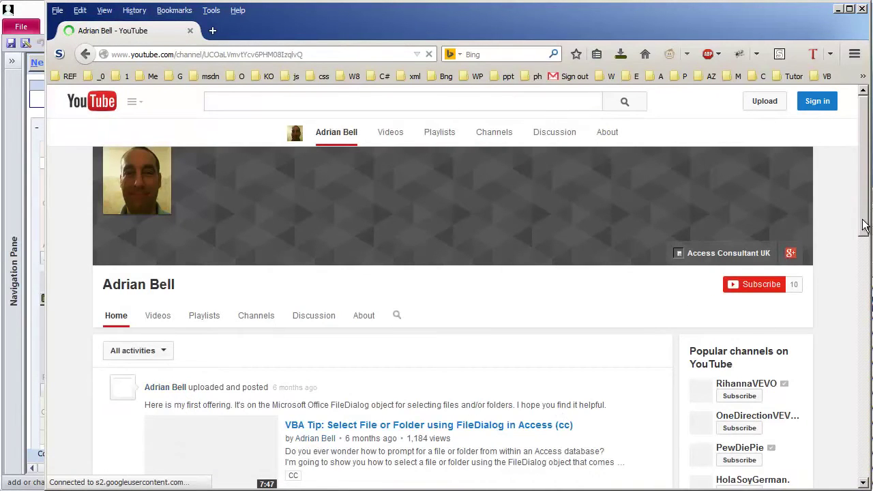
left_click_drag(863, 229, 868, 316)
left_click(350, 335)
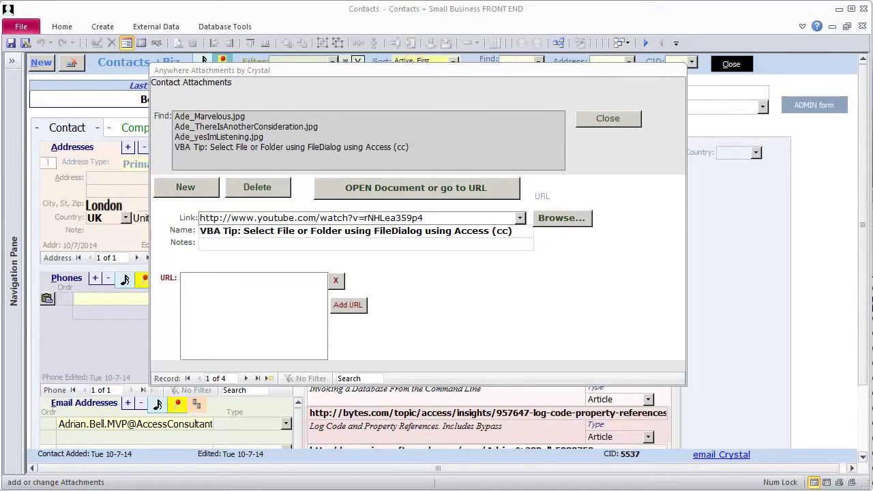
- Attach mod_Bypass_NeoPa.bas as a new file-link attachment, then close the attachments list
left_click(181, 189)
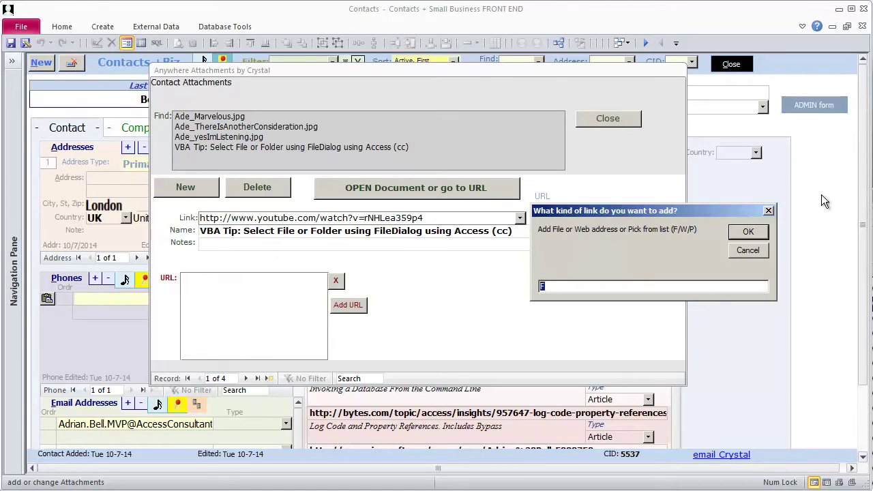
left_click(749, 233)
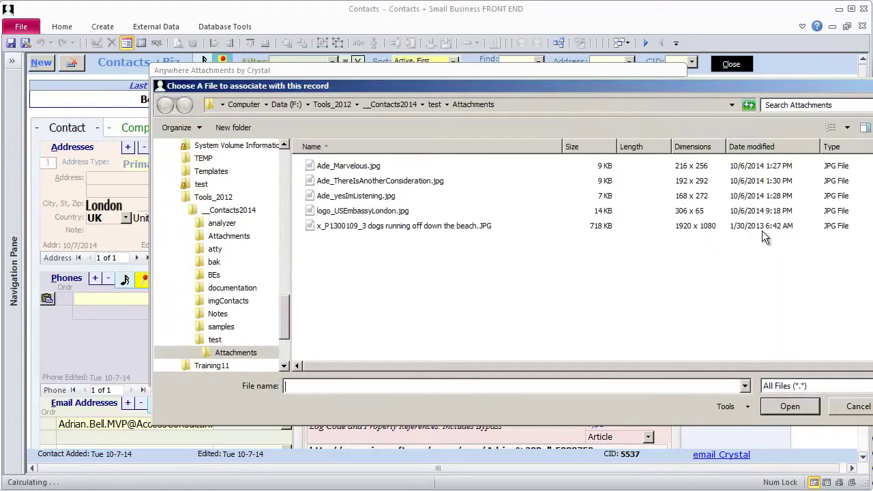
type("F:\\Code11\\BAS\\bas_others\\mod_Bypass_NeoPa.bas")
key("Return")
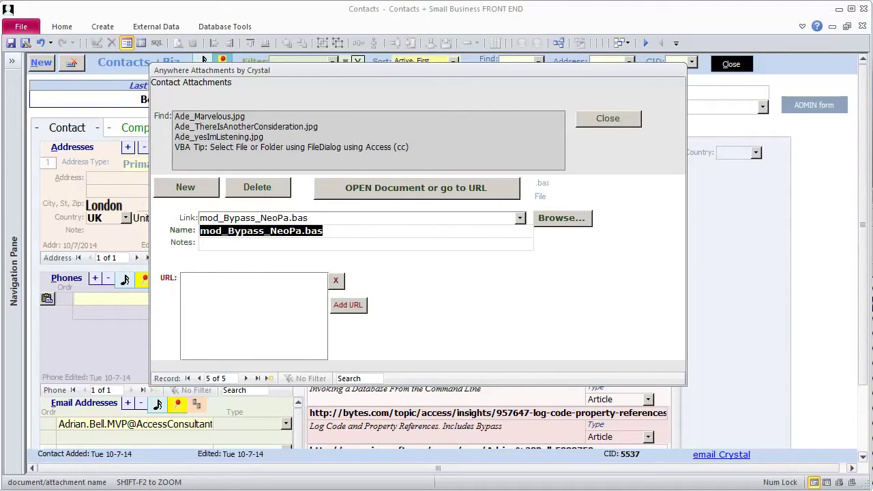
left_click(255, 298)
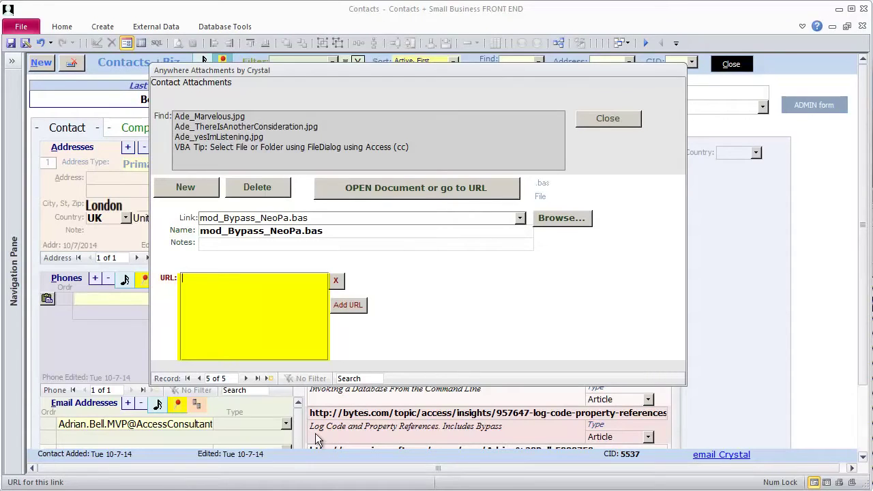
left_click(605, 119)
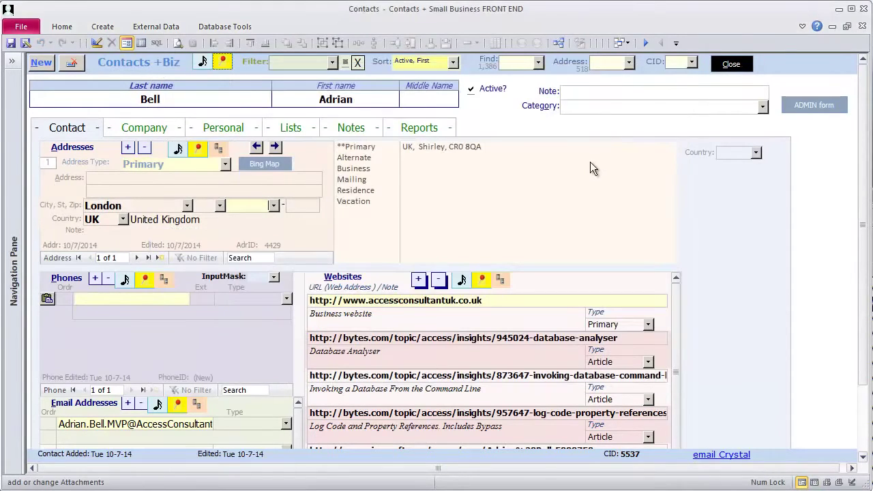
- Jump to the A & M Surplus record, then back to contact 5537 via 'adri'
left_click(538, 63)
left_click(538, 88)
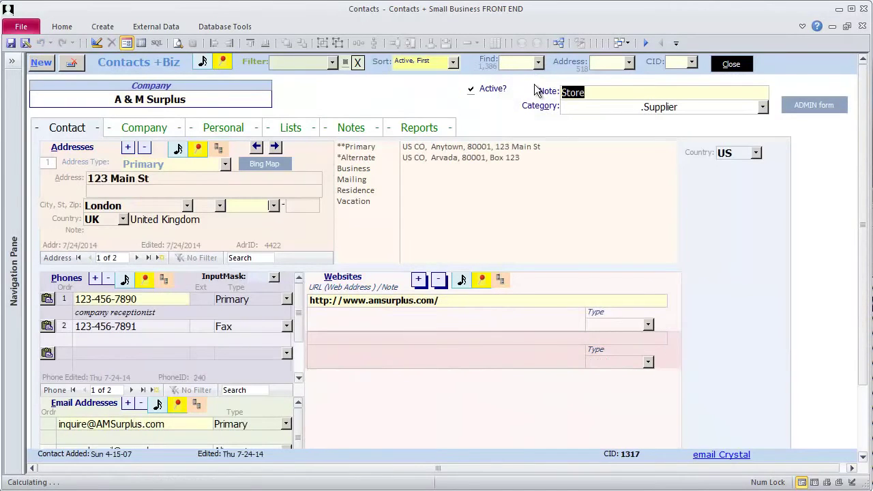
left_click(539, 62)
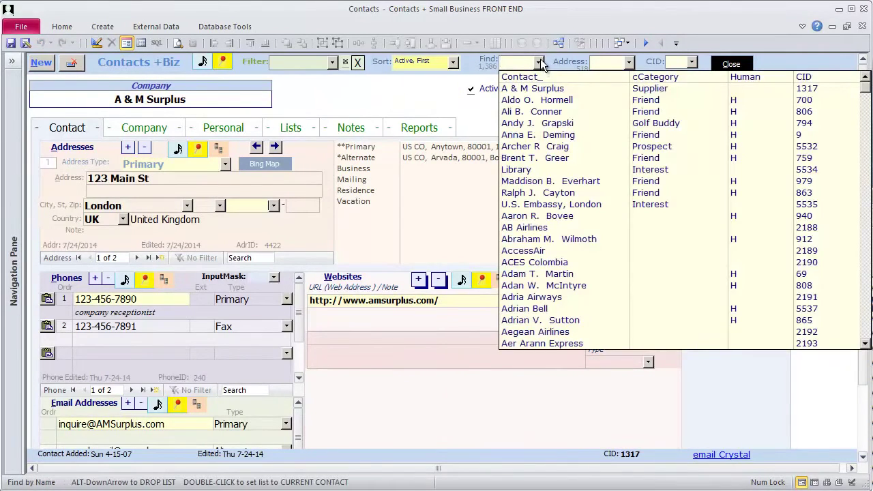
type("adria A")
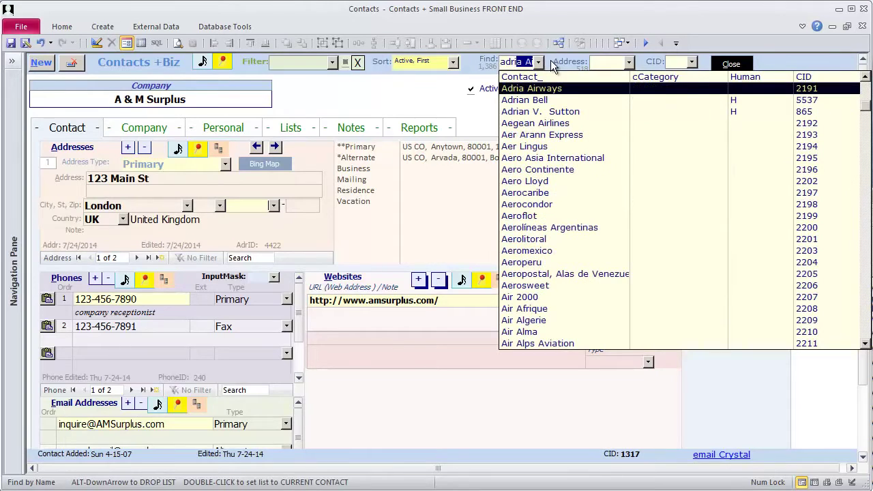
left_click(529, 99)
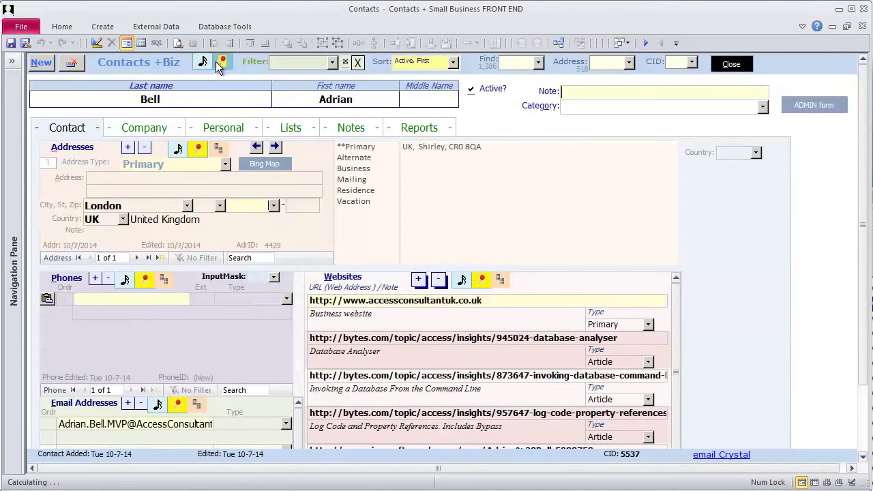
- Open the mod_Bypass_NeoPa.bas attachment in Notepad++, scroll through it, and close it
left_click(218, 63)
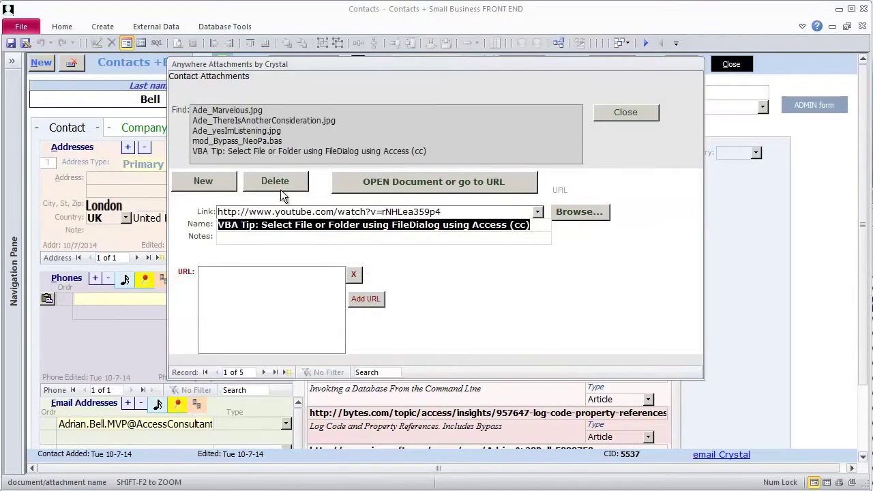
left_click(249, 142)
left_click(433, 181)
left_click(709, 440)
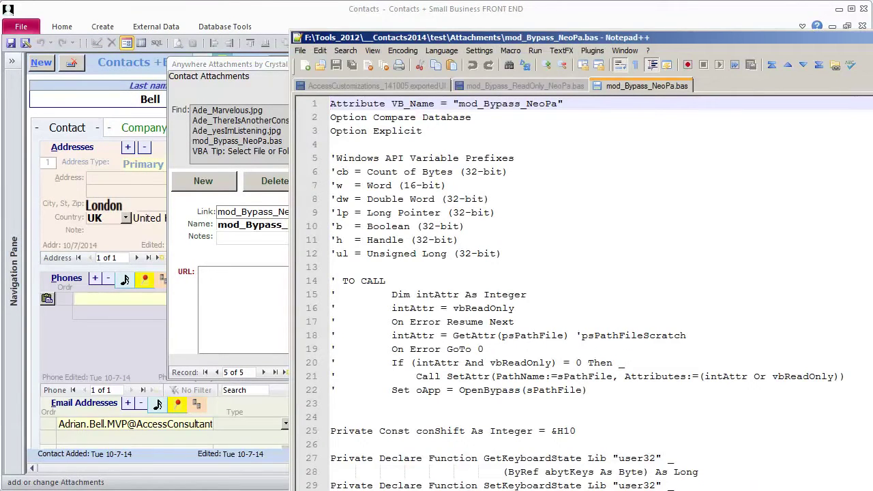
scroll(839, 298, "down", 4)
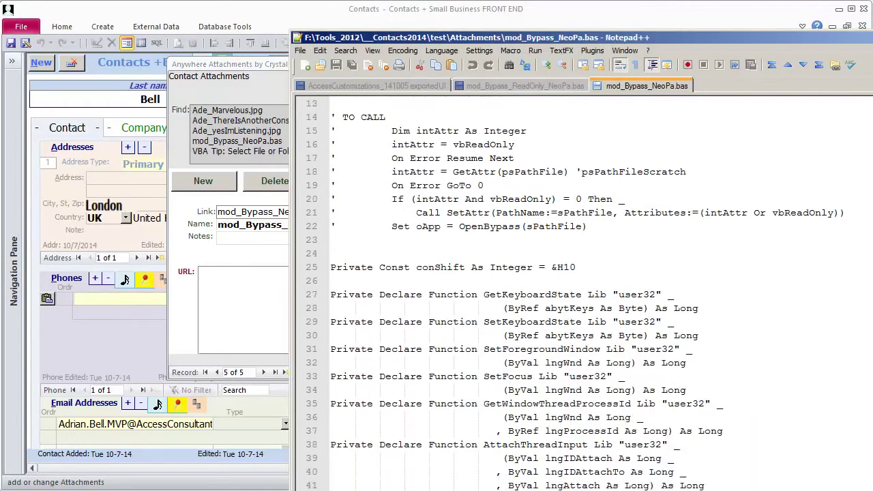
scroll(839, 298, "down", 4)
key("alt+F4")
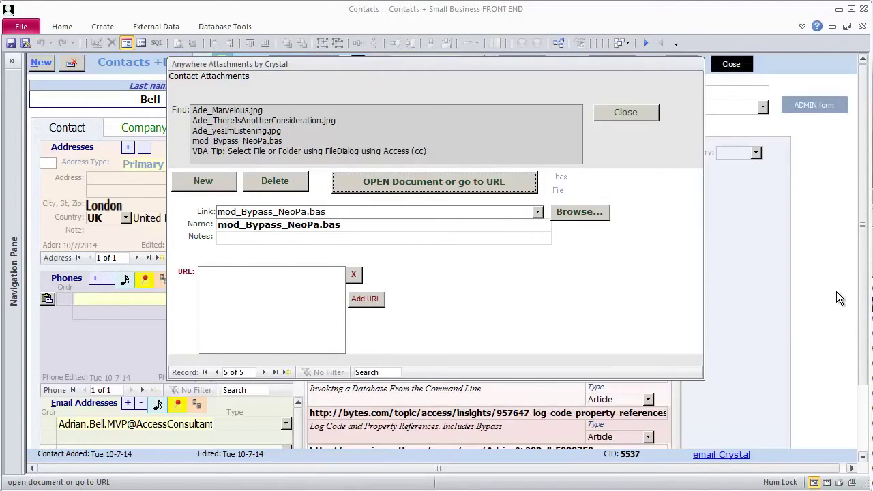
- Paste ColoradoMountainsTurningTrees.jpg into the test Attachments folder and copy the folder's path
left_click(580, 212)
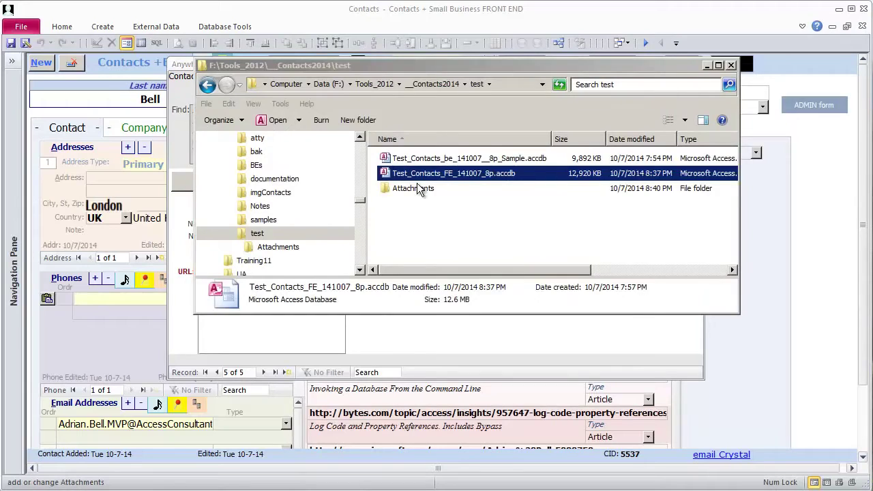
double_click(417, 185)
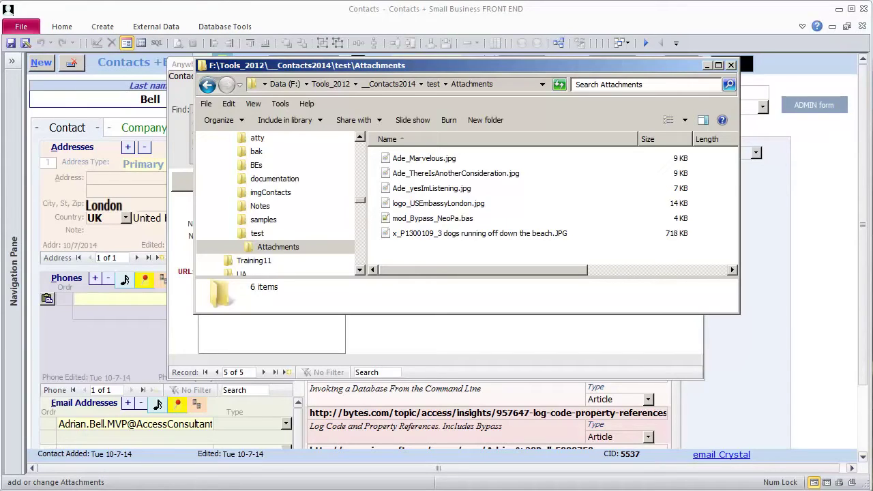
right_click(484, 243)
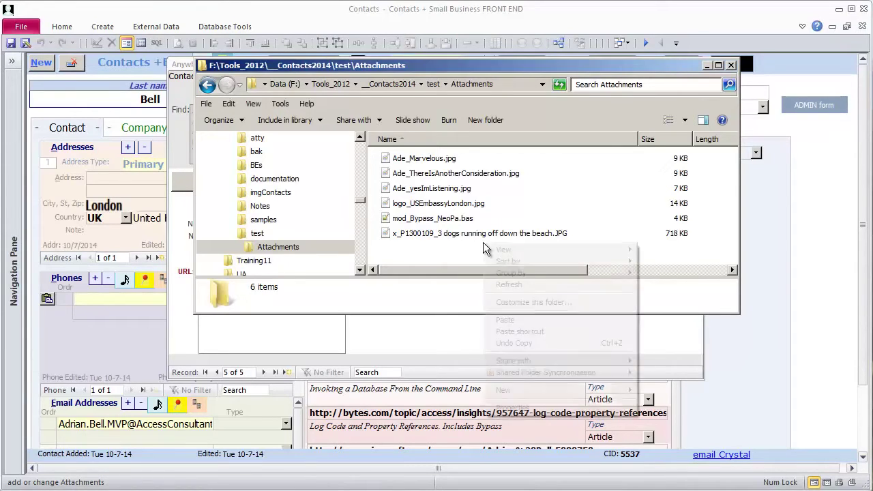
left_click(524, 318)
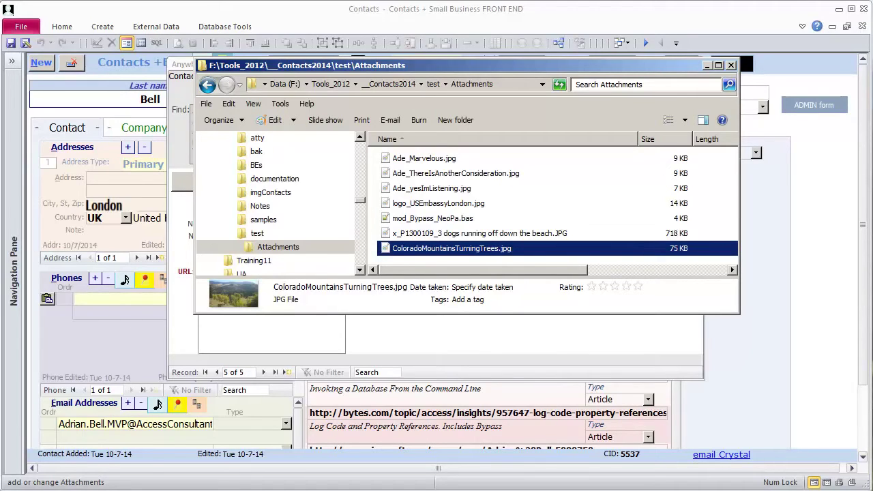
left_click(517, 84)
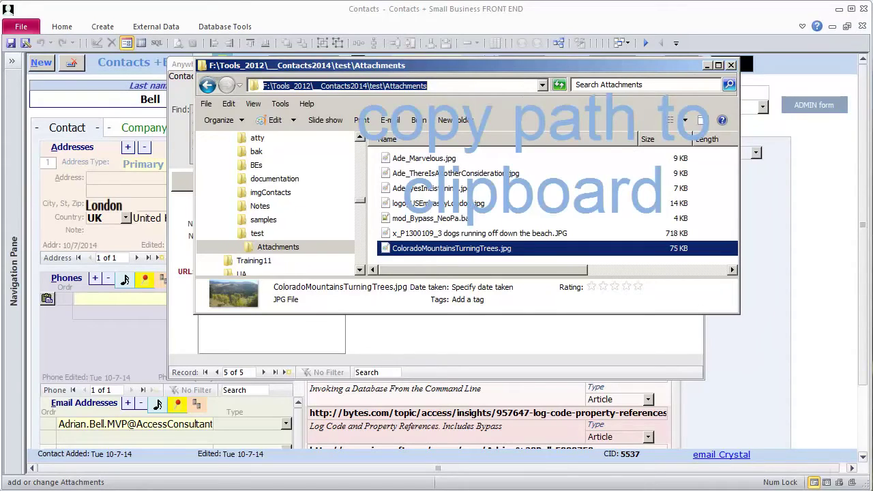
left_click(707, 66)
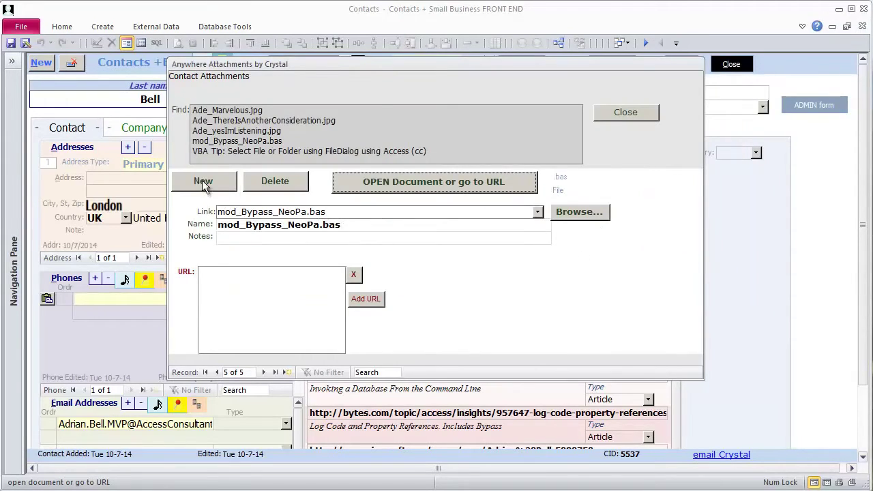
left_click(203, 185)
left_click(754, 230)
left_click(805, 401)
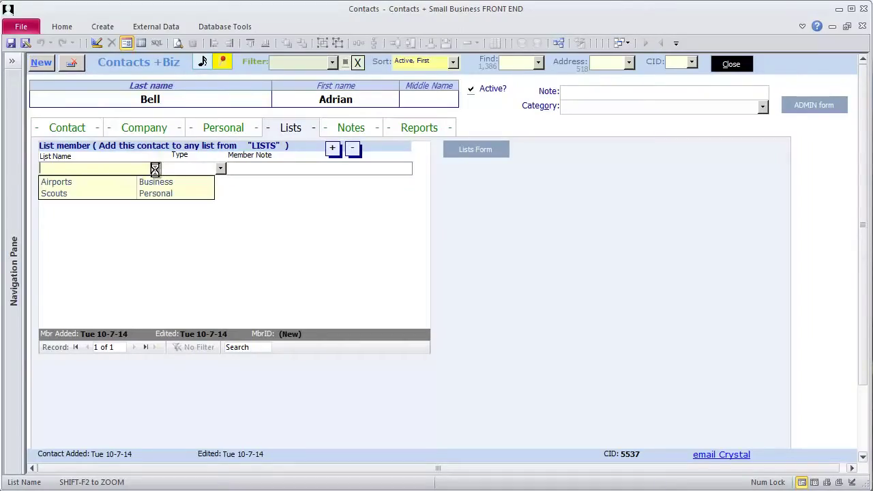
- Create a new list named MVP and add the current contact to it
left_click(476, 149)
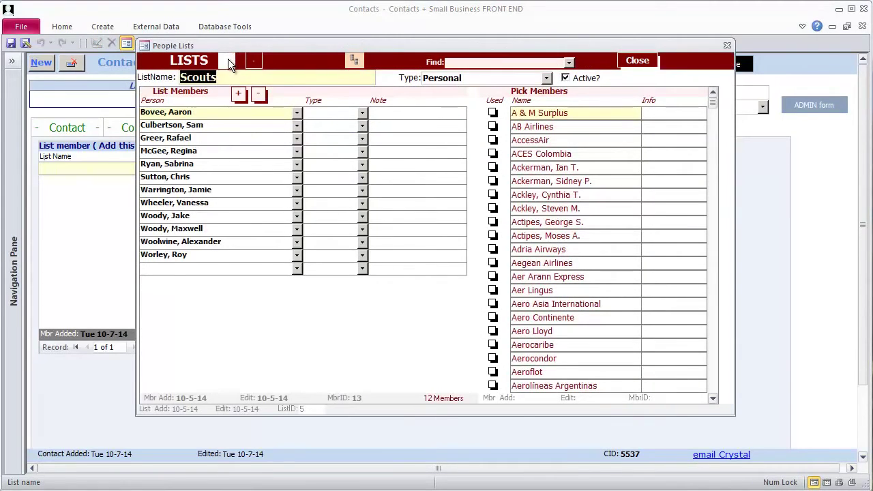
left_click(228, 60)
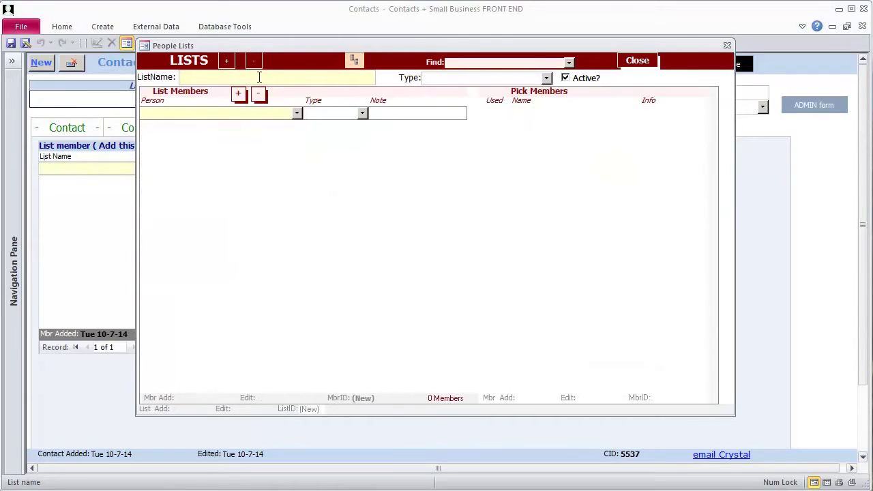
type("MVP")
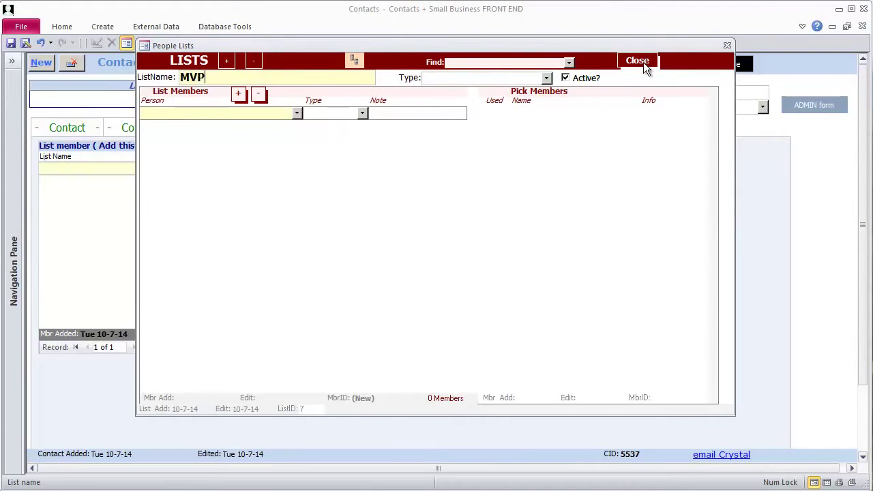
left_click(641, 62)
left_click(156, 169)
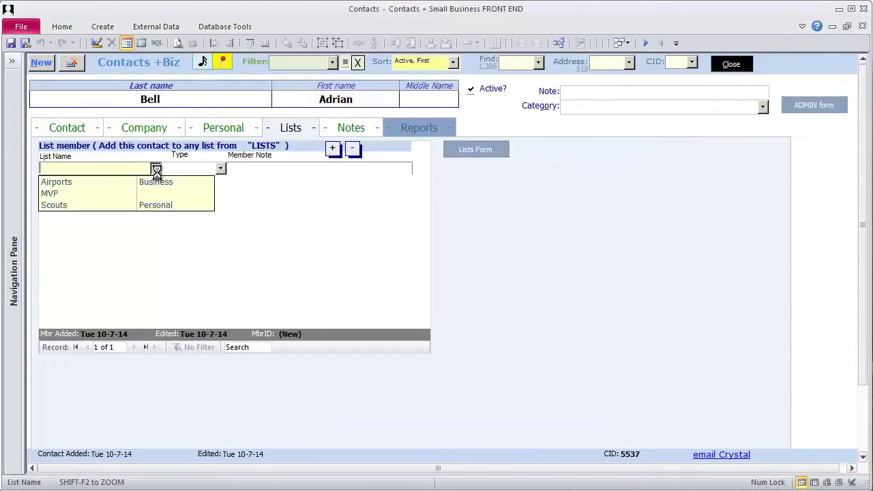
left_click(105, 195)
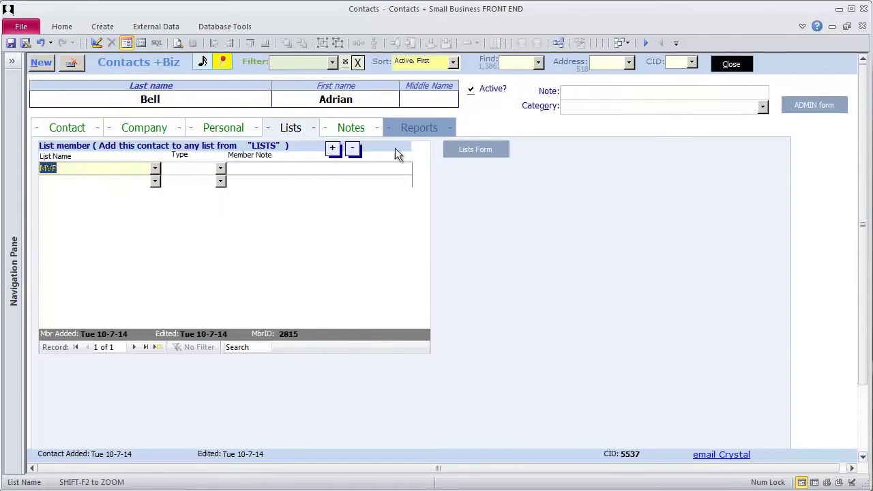
- Add another person to the MVP list, then start a new list named 'Christmas Card'
left_click(505, 149)
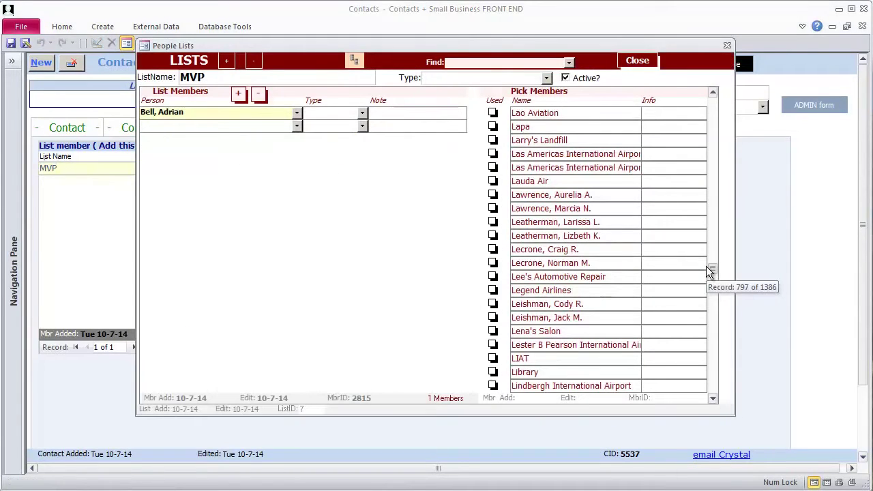
left_click_drag(710, 272, 710, 275)
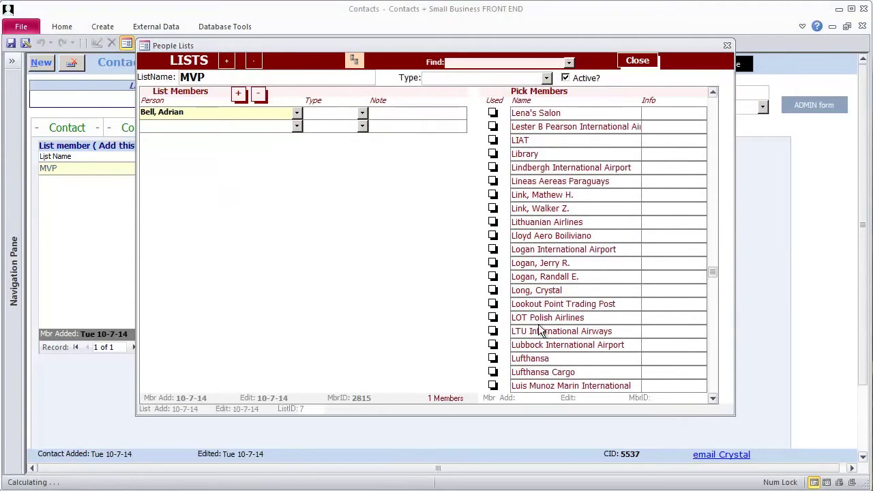
double_click(517, 290)
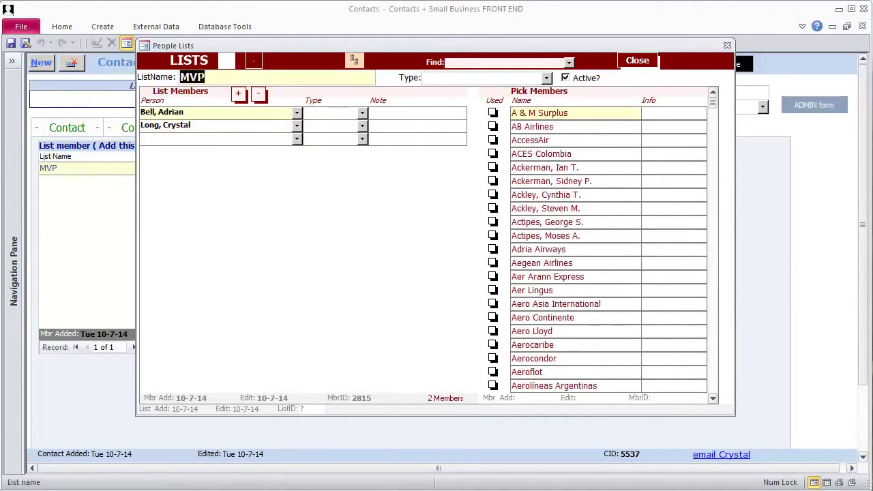
key("ctrl+plus")
type("Christmas Card")
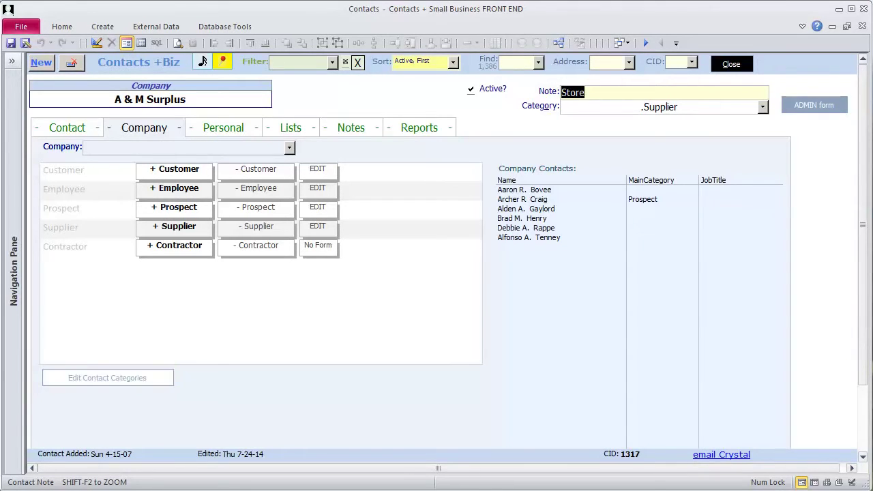
- Review the Contact Categories table and its TID column, then show the Navigation Pane
left_click(108, 377)
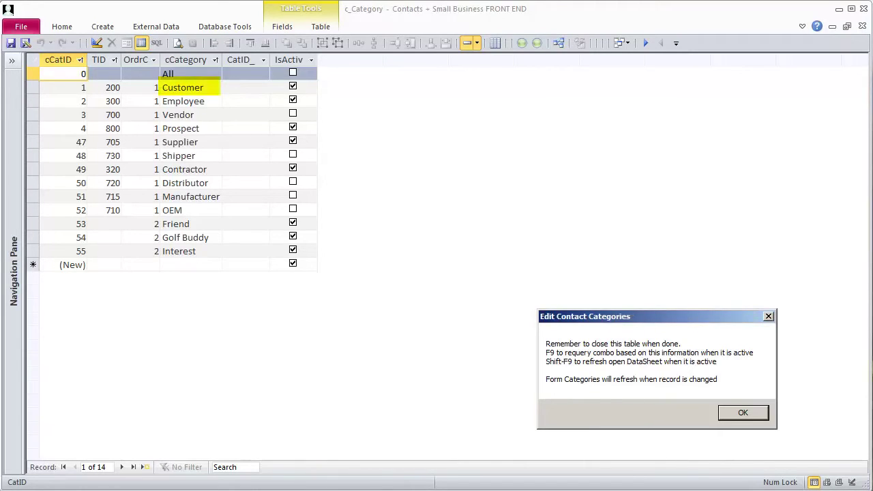
key("Return")
left_click(99, 60)
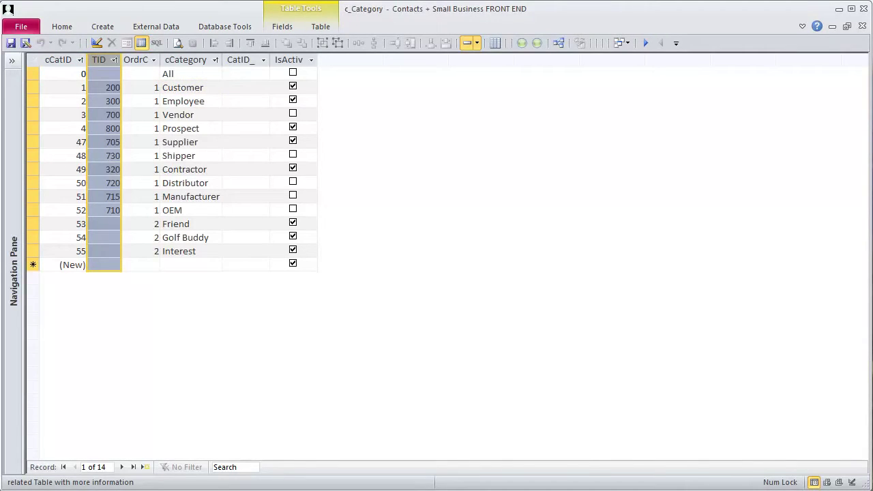
left_click(11, 60)
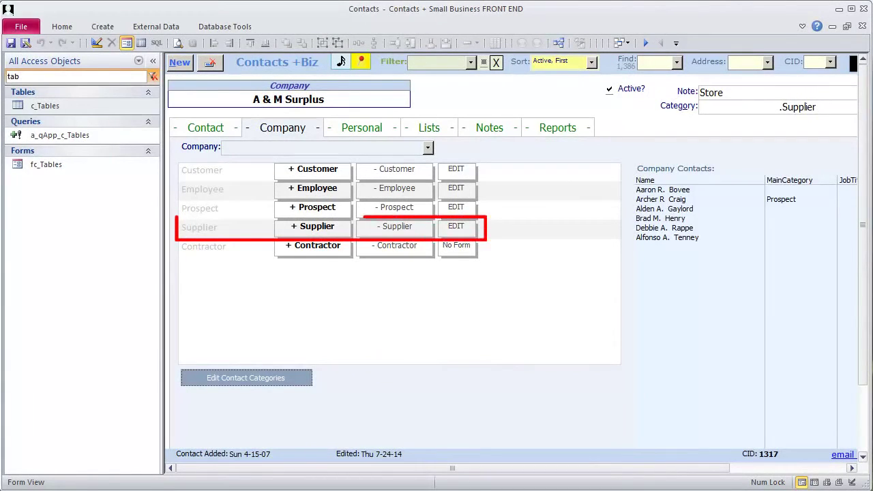
left_click(316, 226)
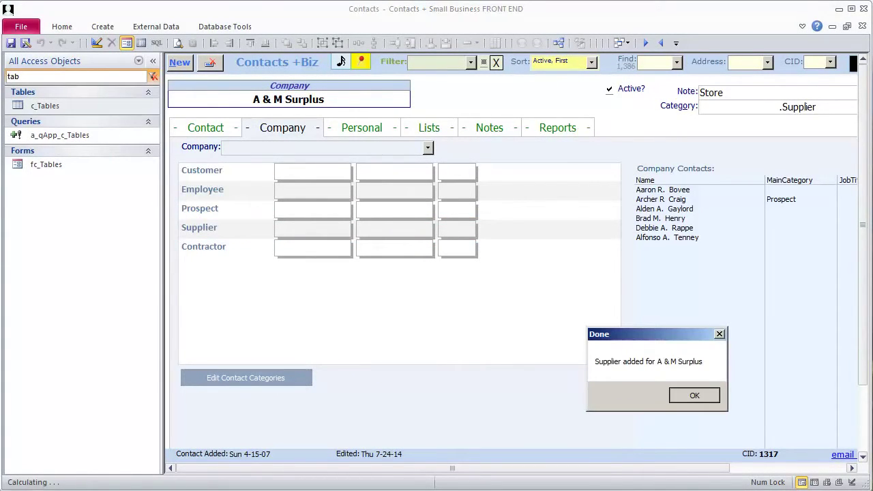
left_click(694, 396)
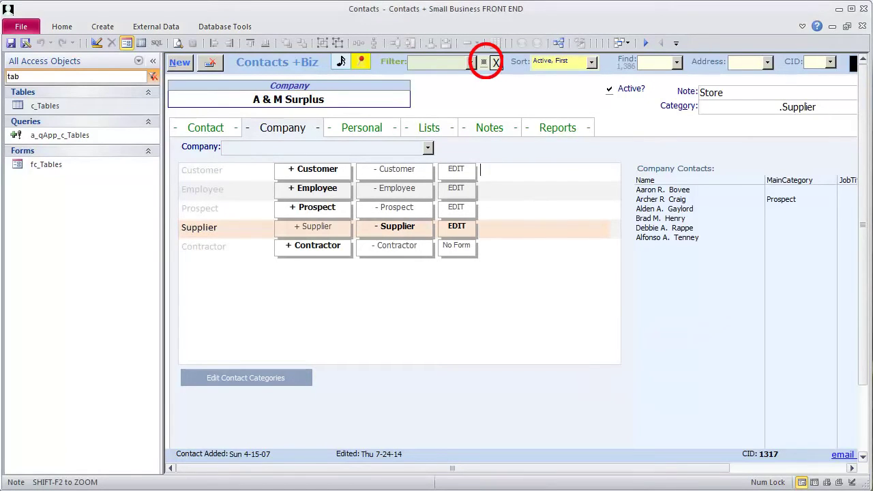
left_click(677, 62)
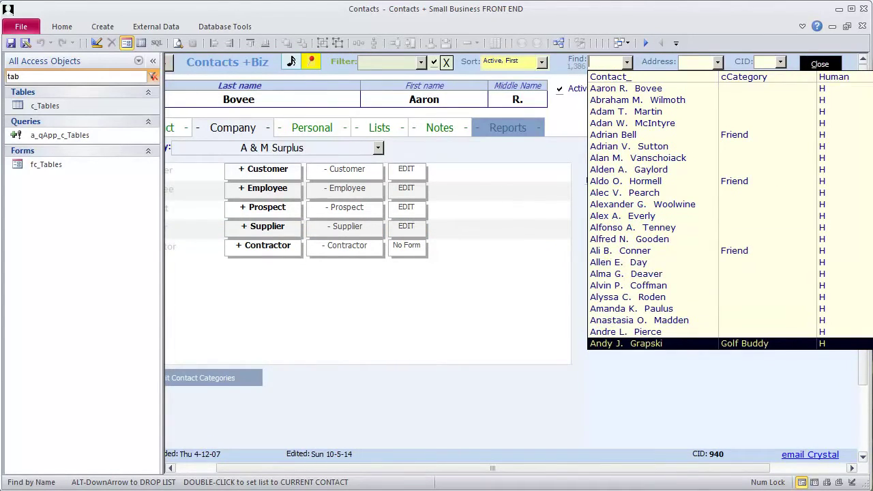
key("Return")
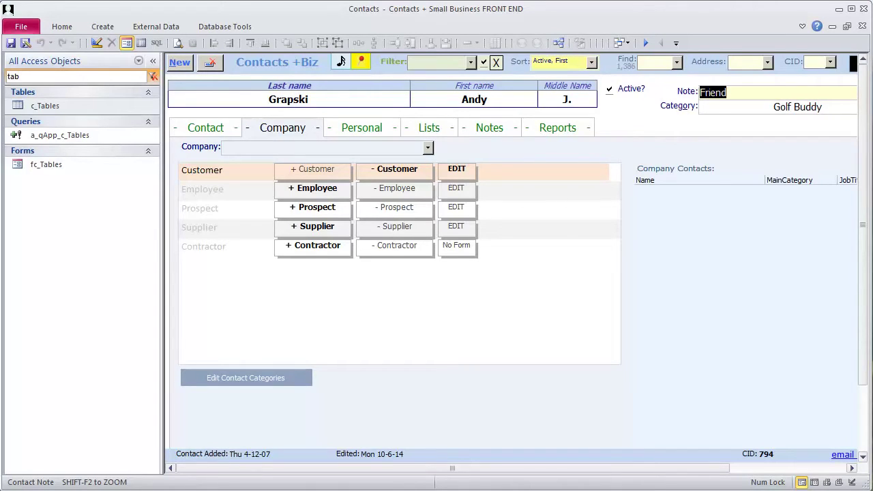
left_click(153, 60)
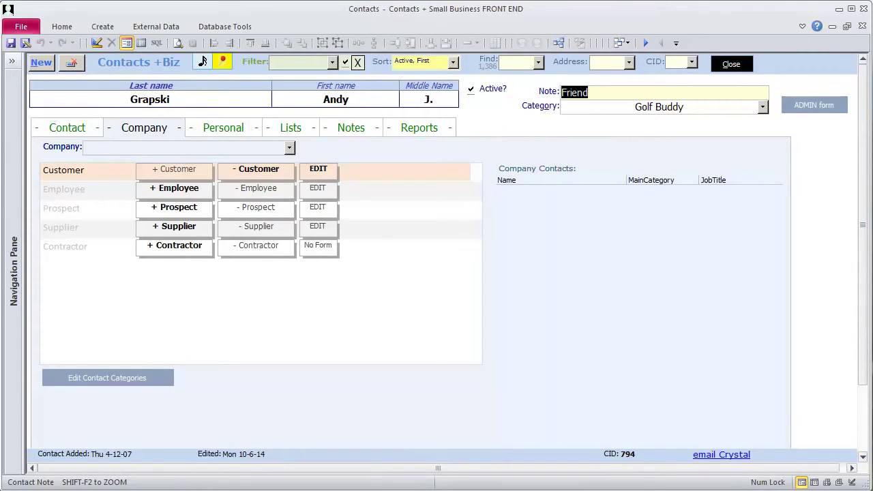
left_click(174, 226)
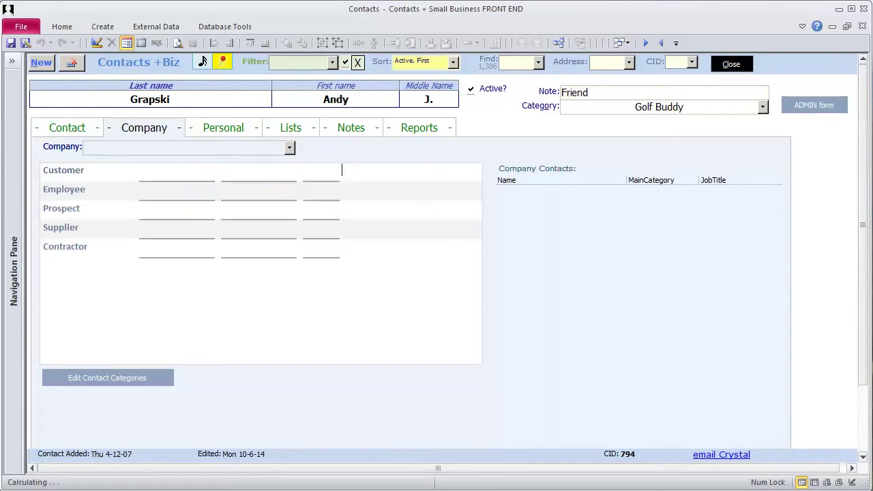
key("Return")
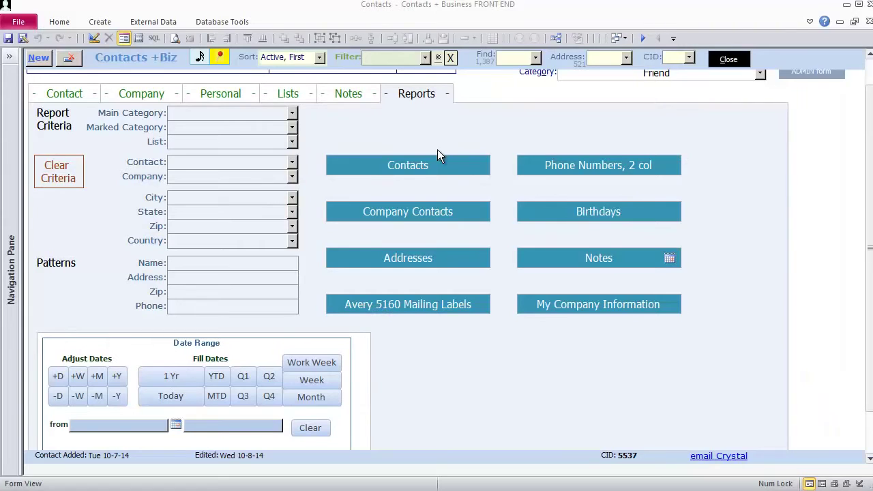
- Run the Contacts report with blank criteria, listing all contacts from A & M Surplus onward
left_click(439, 158)
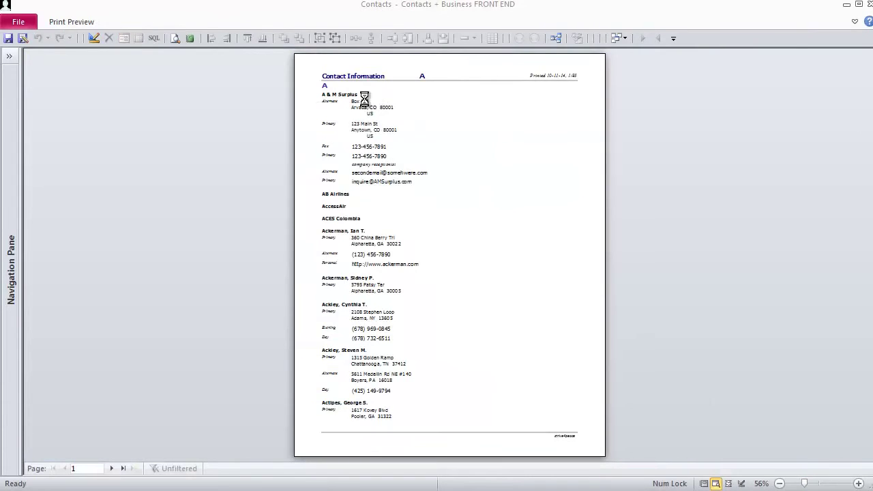
- Zoom and close the Contacts preview, then preview and close the Company Contacts report
left_click(371, 101)
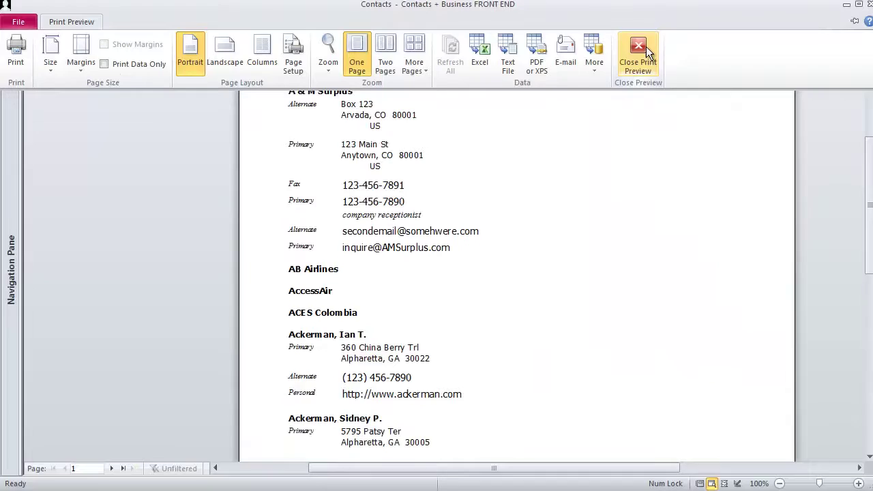
left_click(645, 46)
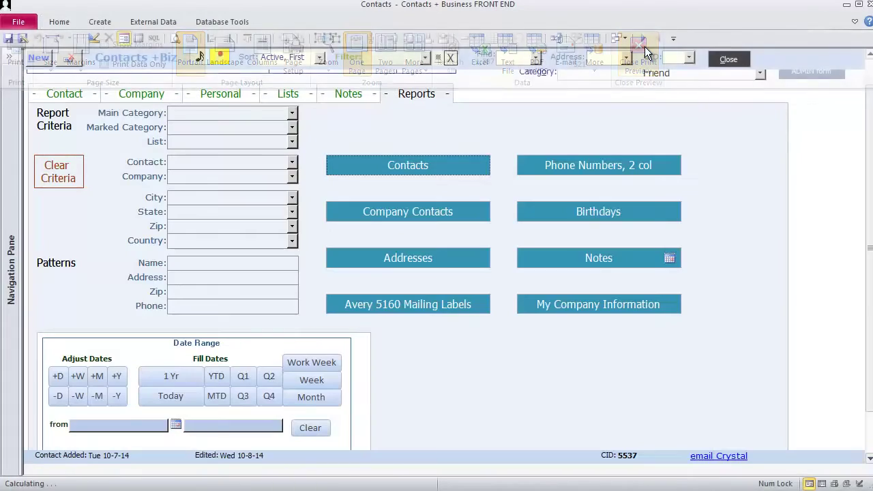
left_click(423, 211)
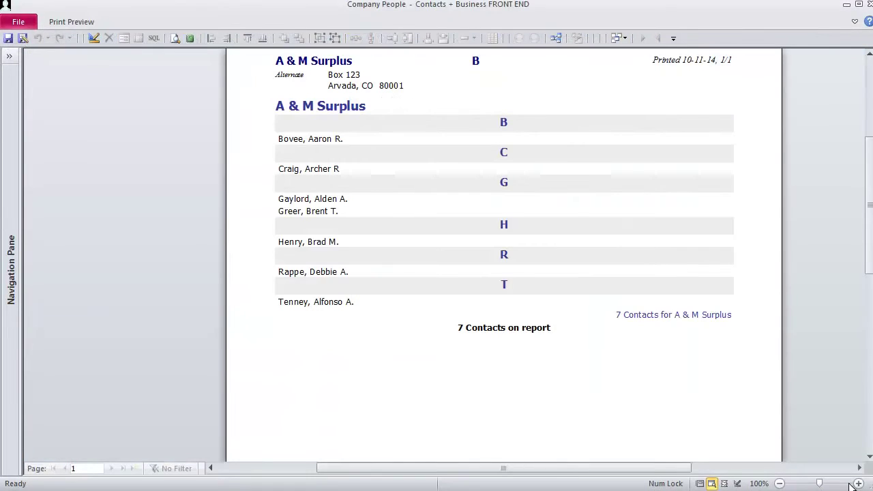
left_click(80, 25)
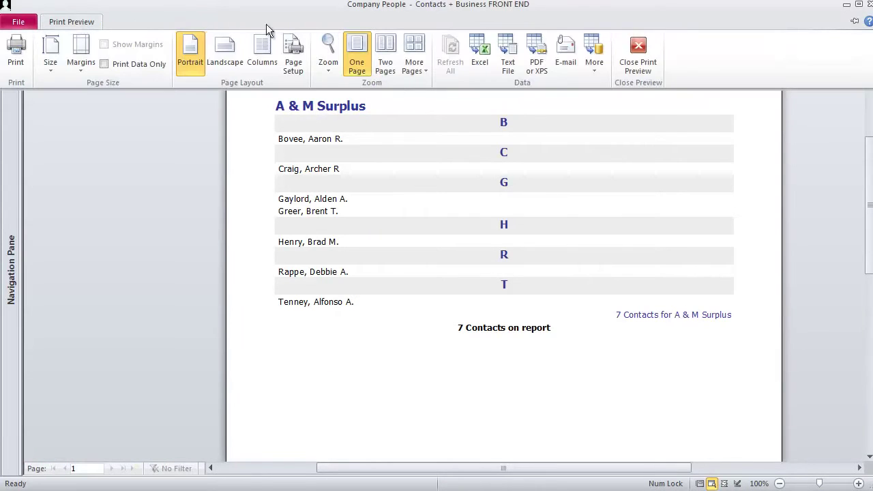
- Preview the Addresses report at full size with the Print Preview commands shown
left_click(634, 47)
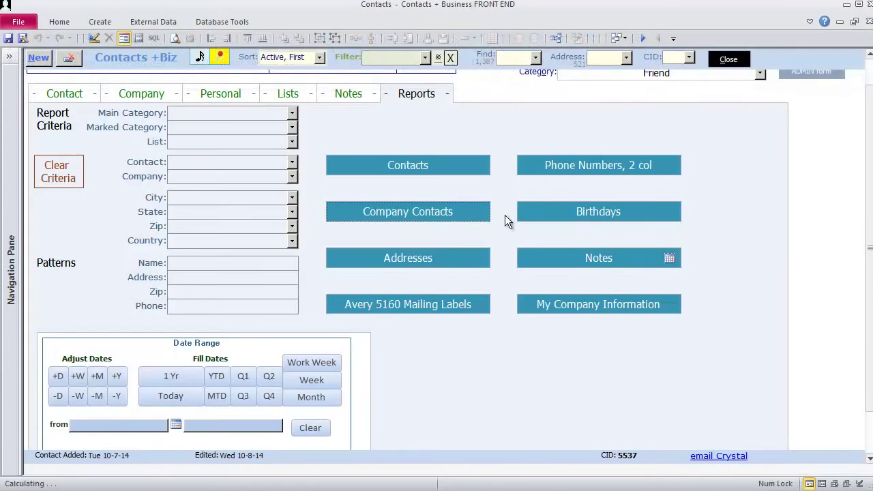
left_click(440, 258)
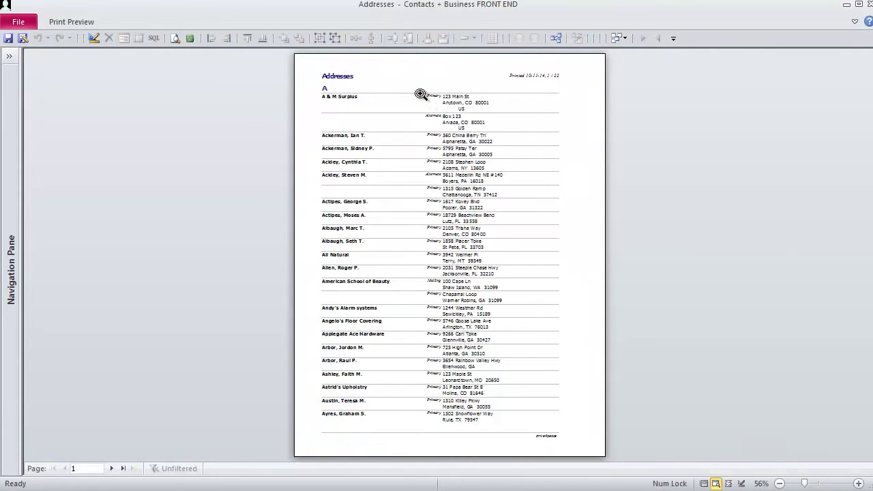
left_click(421, 93)
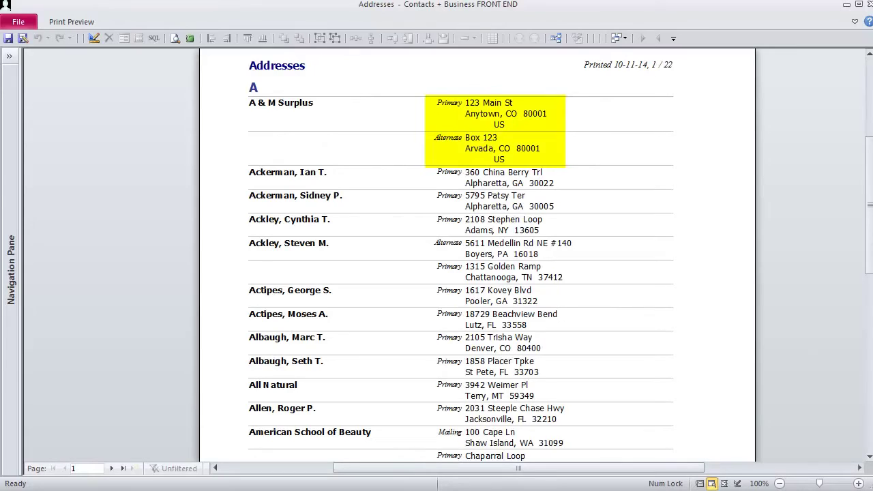
left_click(72, 21)
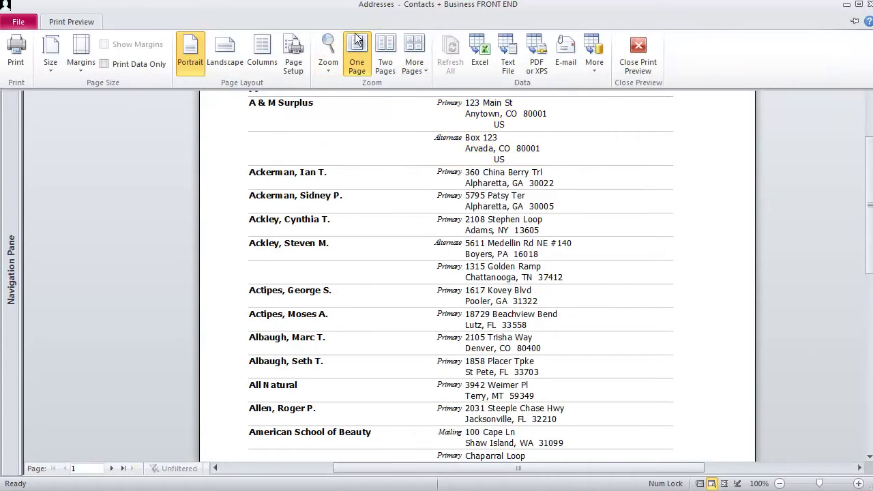
- Preview the Avery 5160 Mailing Labels report at full size, then close it
left_click(638, 52)
left_click(438, 306)
left_click(627, 412)
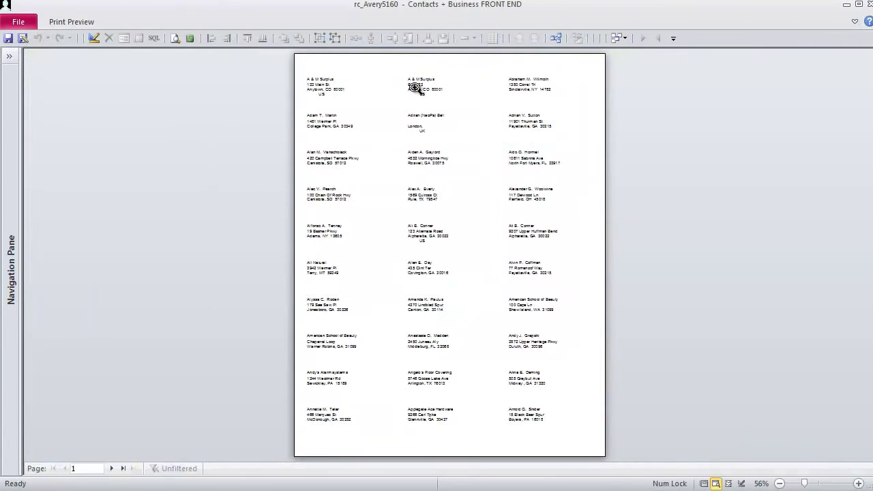
left_click(384, 78)
left_click(72, 21)
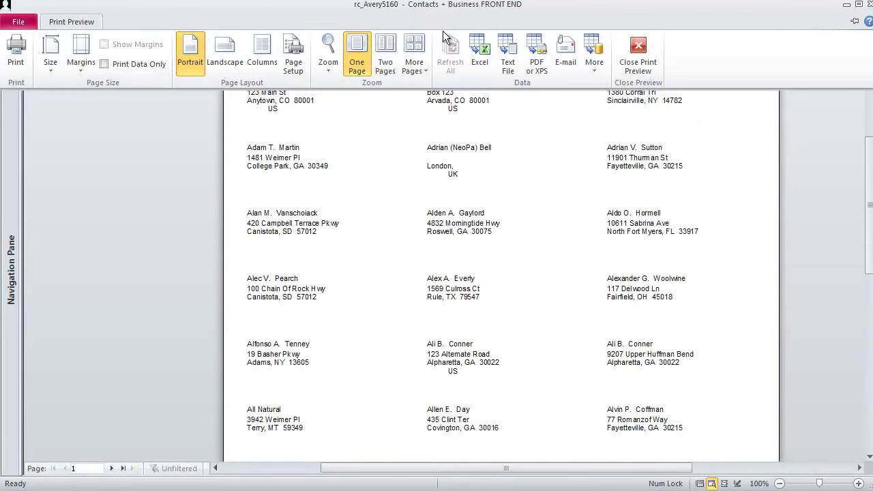
left_click(638, 45)
- Preview and close the Phone Numbers 2 col and Birthdays reports
left_click(649, 164)
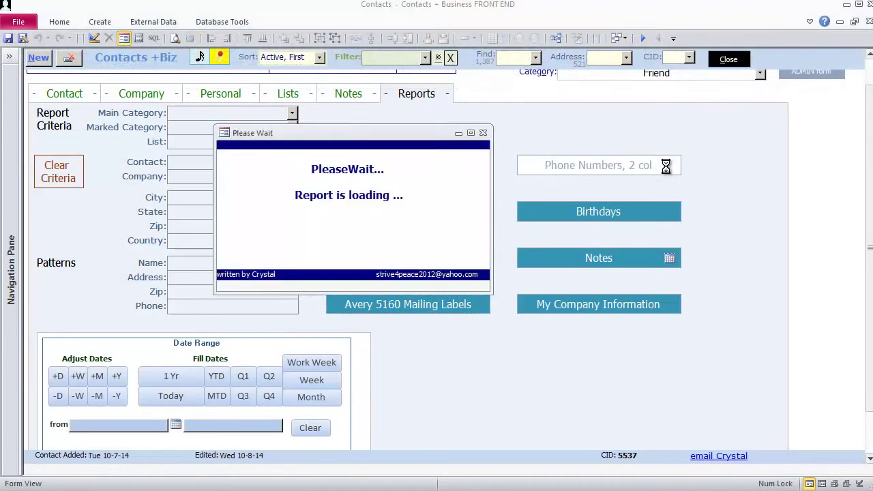
left_click(80, 22)
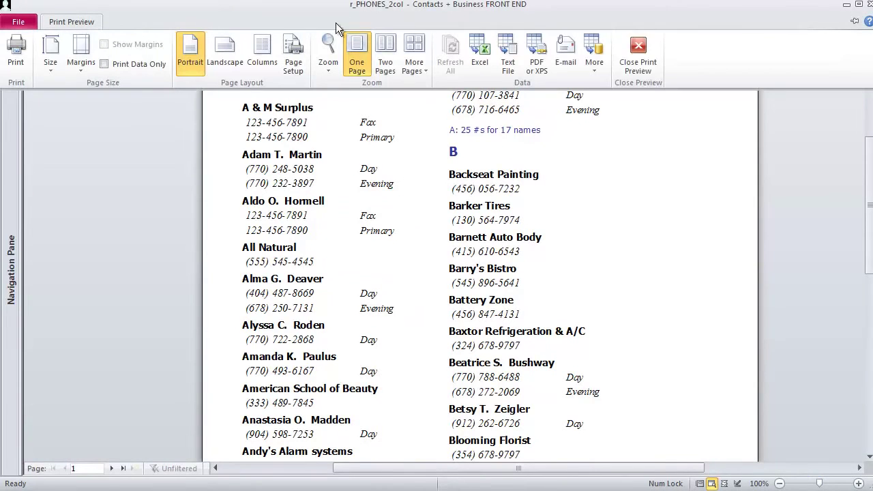
left_click(643, 49)
left_click(647, 219)
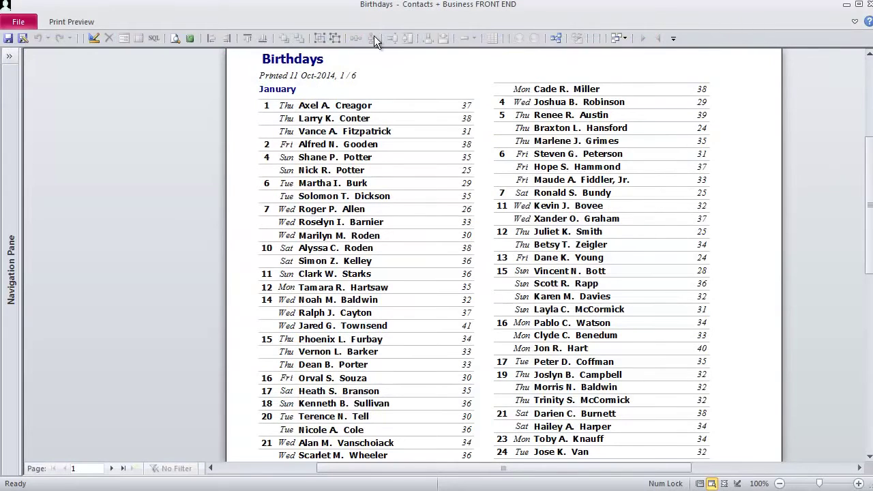
left_click(77, 22)
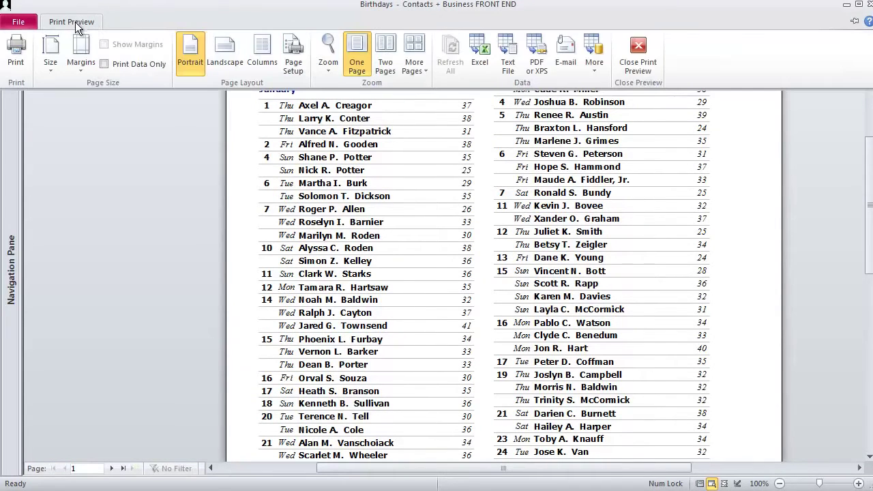
left_click(642, 48)
- Preview the Notes and My Company Information reports at full size, closing each
left_click(620, 258)
left_click(434, 101)
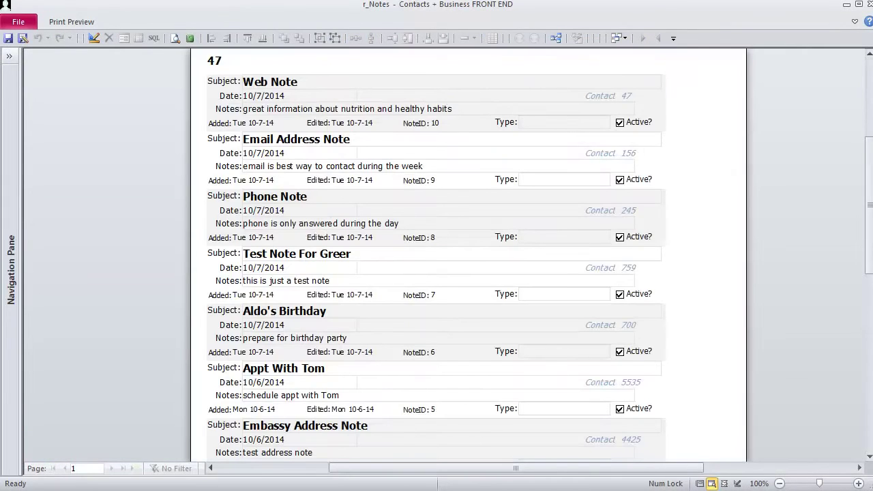
left_click(82, 20)
left_click(644, 49)
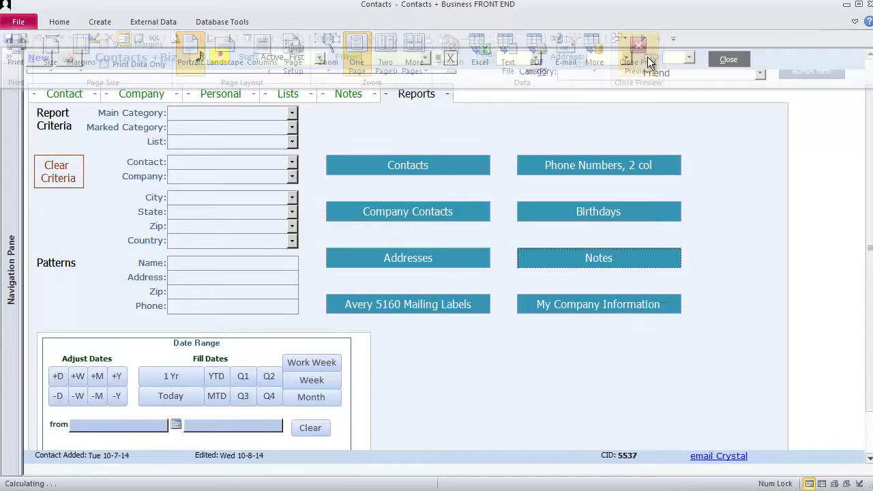
left_click(647, 310)
left_click(825, 390)
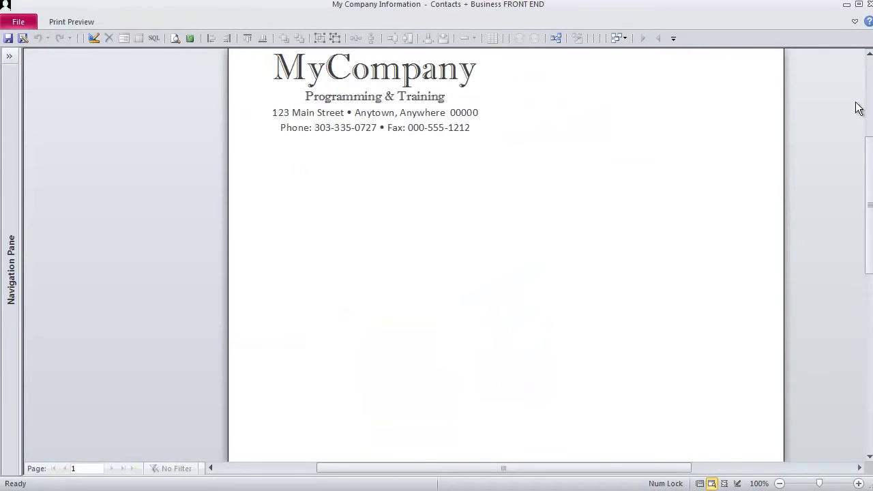
left_click(88, 22)
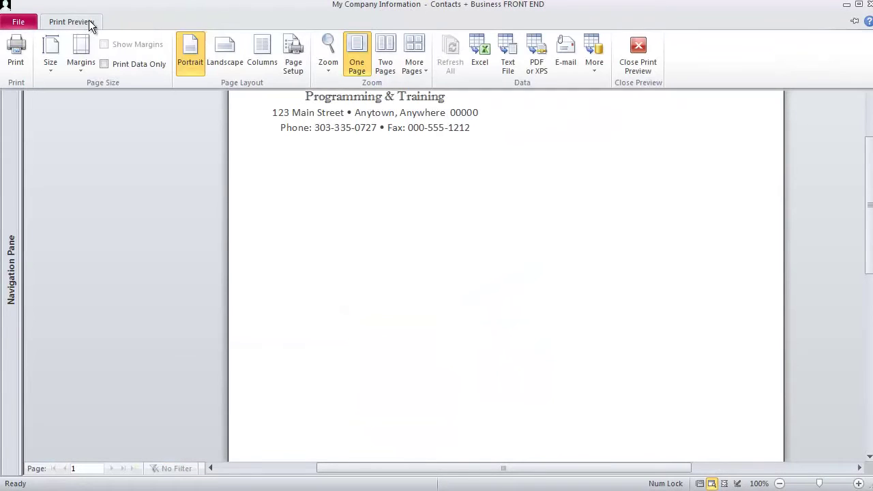
left_click(637, 47)
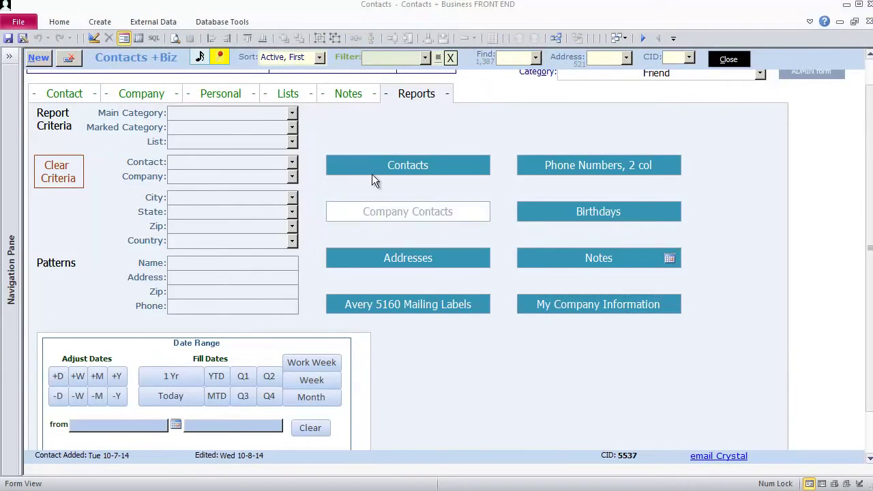
- Filter to the Friend main category and preview the Contacts and Addresses reports
left_click(293, 113)
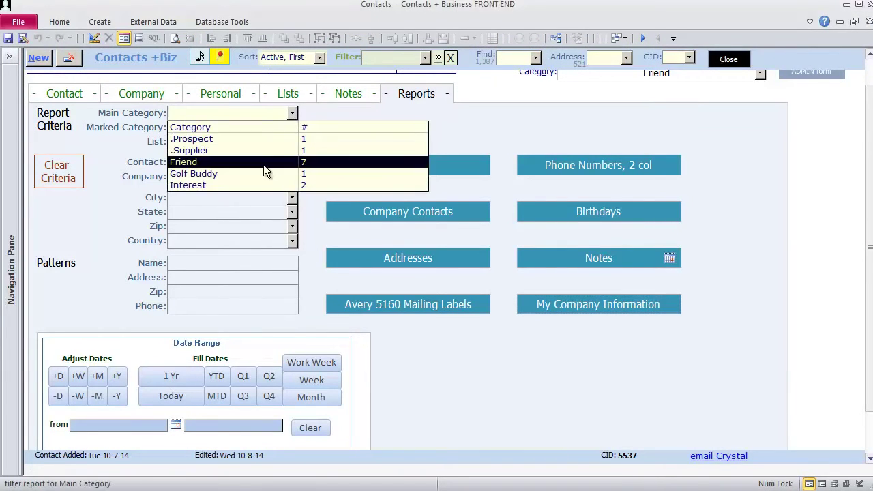
left_click(191, 159)
left_click(402, 170)
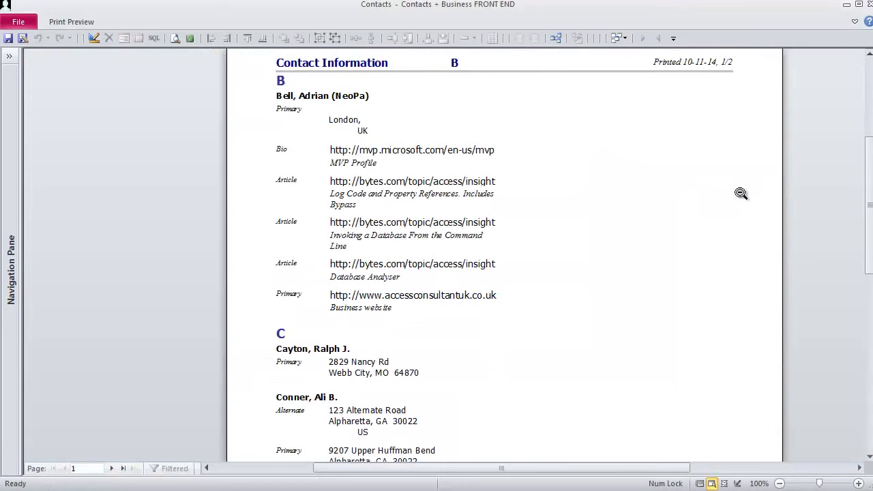
left_click(643, 43)
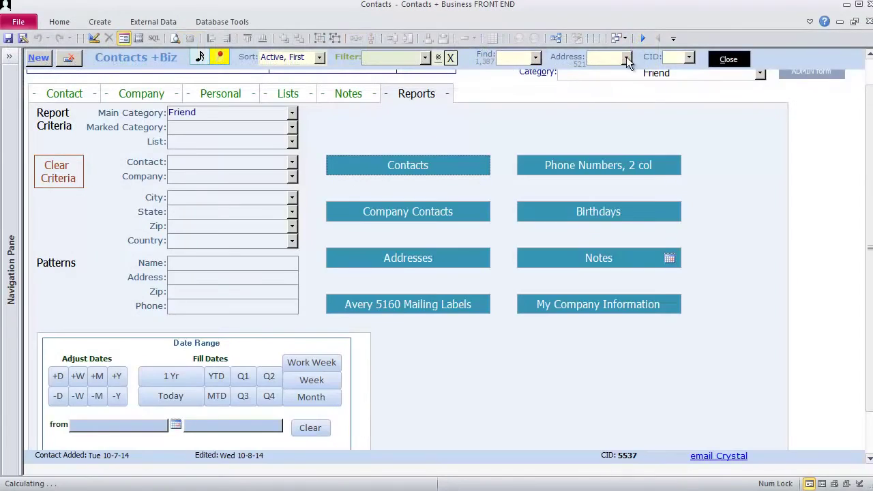
left_click(464, 257)
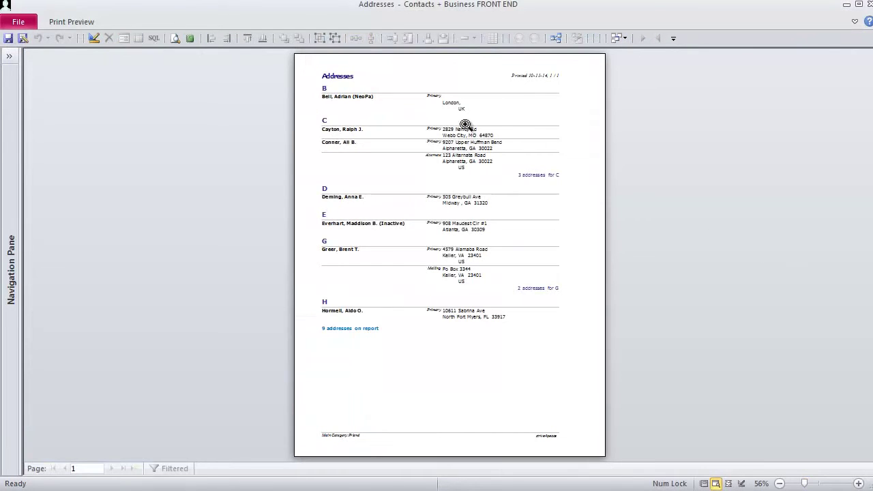
left_click(82, 20)
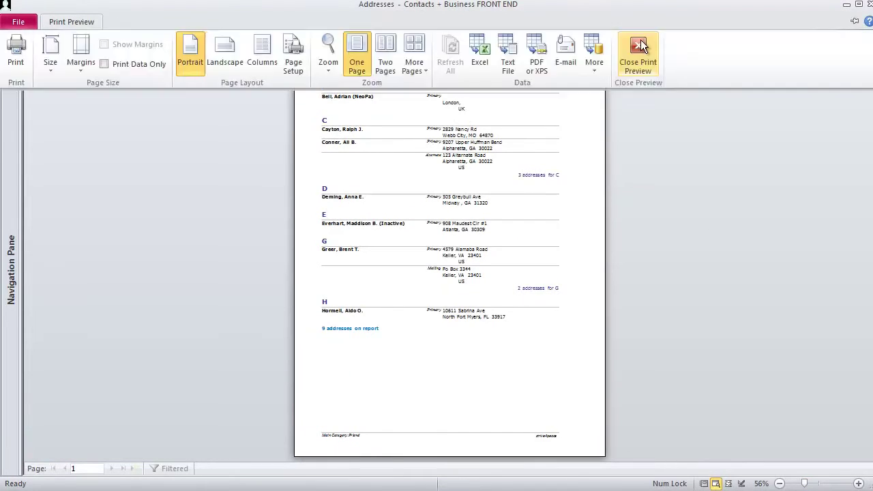
left_click(640, 48)
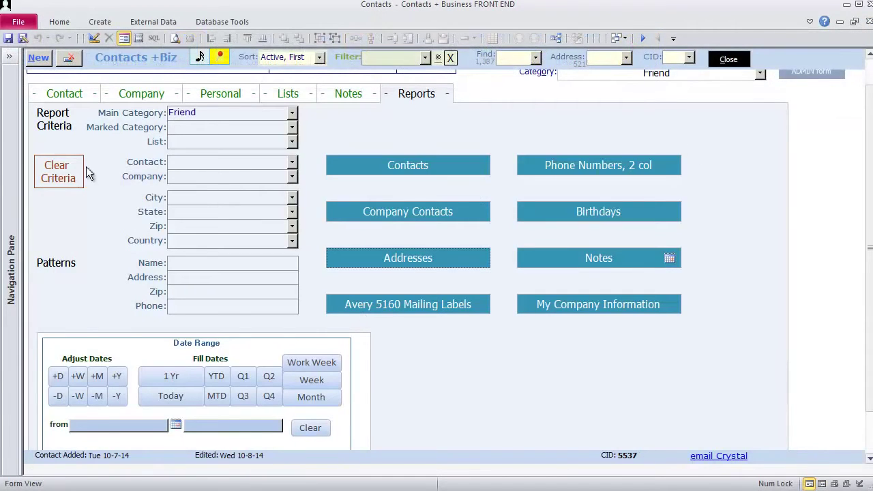
left_click(66, 176)
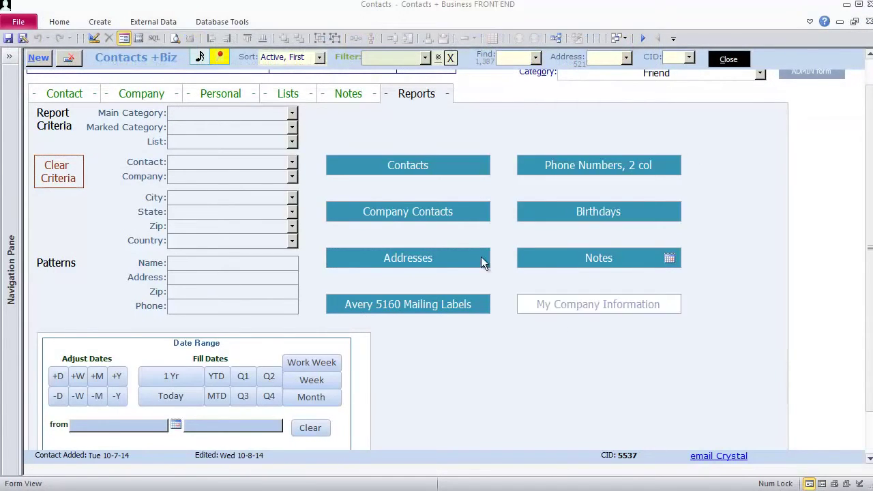
left_click(294, 166)
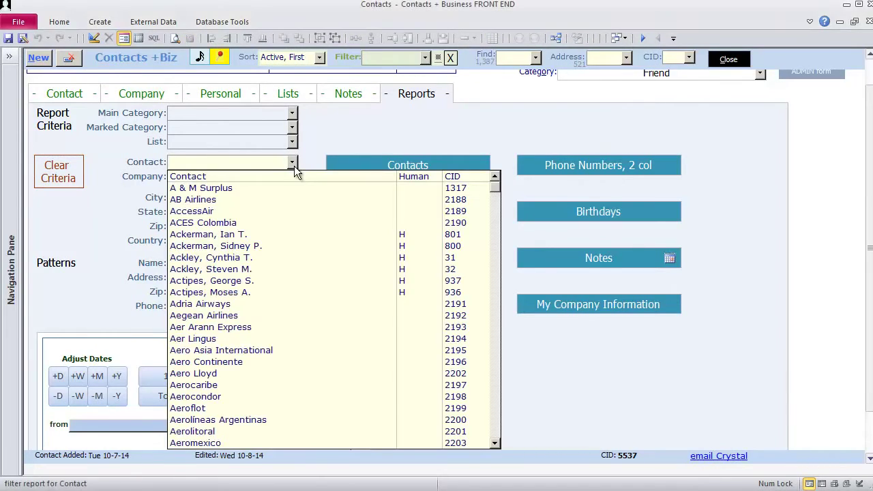
type("Bell, Adrian (NeoPa")
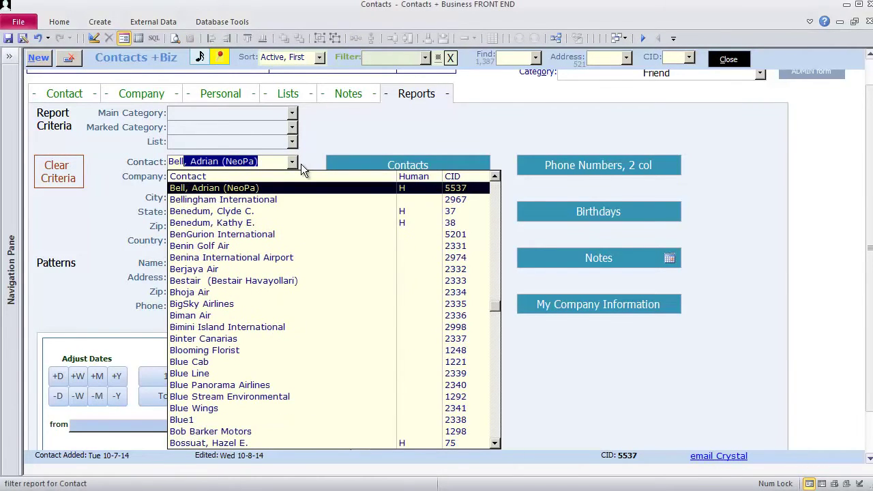
key("Tab")
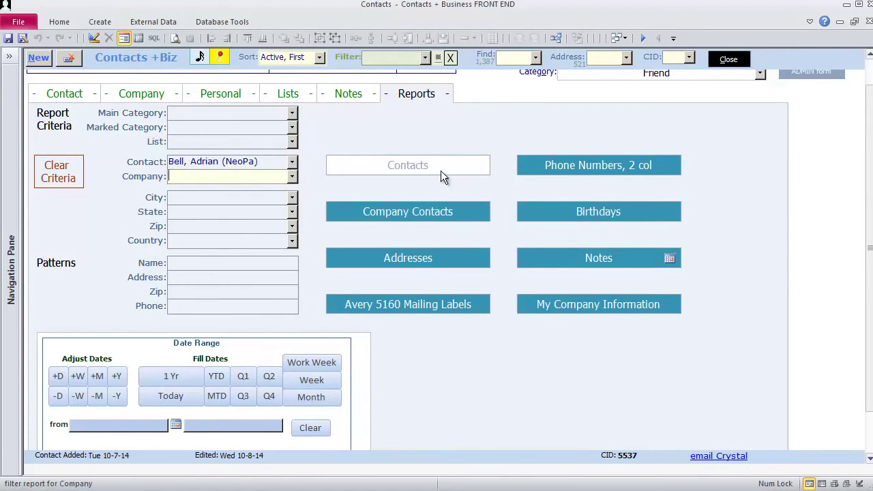
left_click(442, 258)
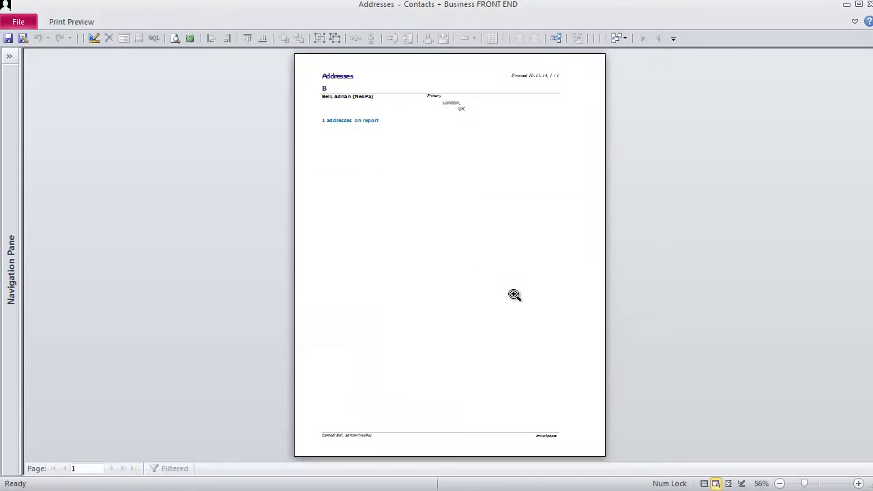
- Clear the contact criterion and preview the Addresses report for state Colorado (CO)
left_click(430, 106)
key("Escape")
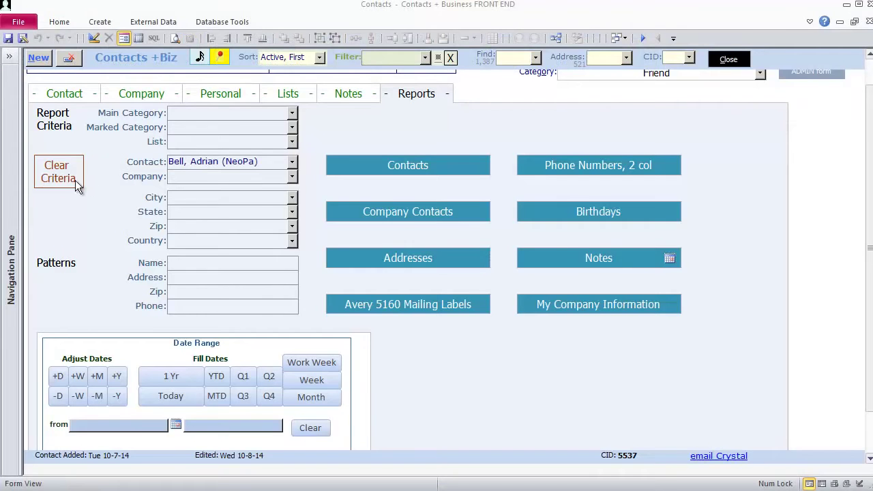
left_click(75, 187)
left_click(293, 212)
type("co")
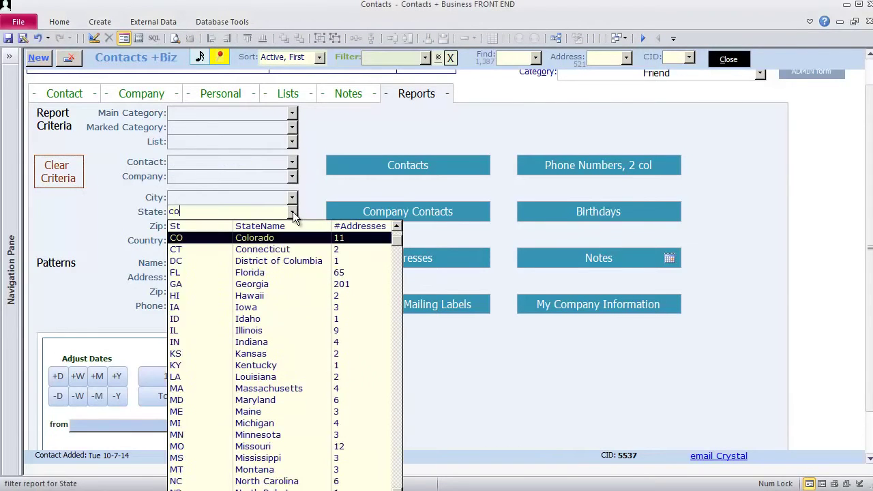
left_click(288, 235)
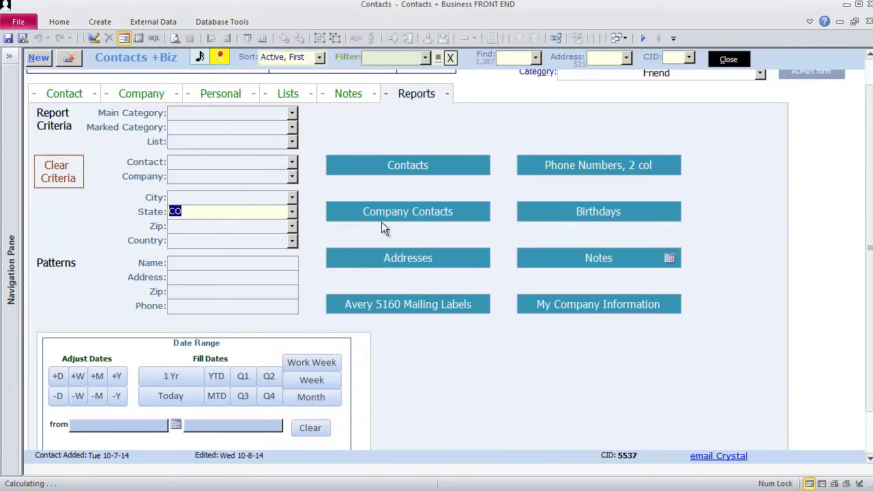
left_click(424, 258)
- Replace the Colorado filter with country UK and preview the Addresses report
key("Escape")
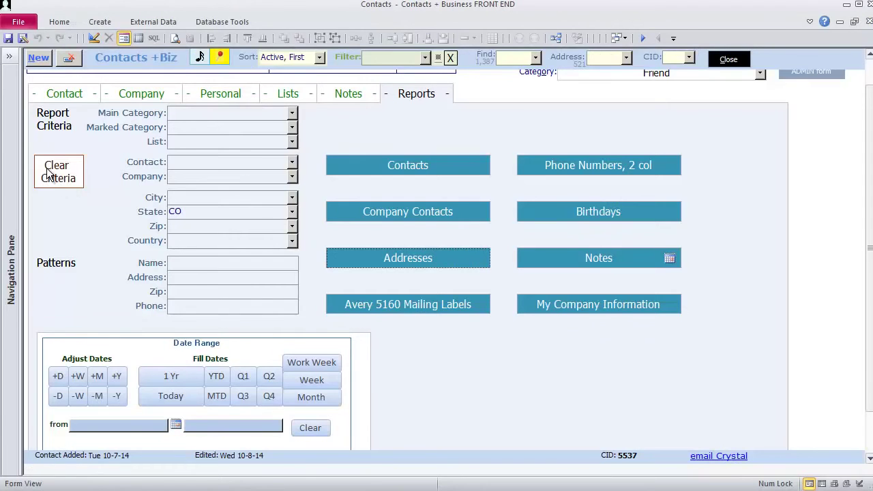
left_click(48, 174)
left_click(225, 240)
left_click(225, 277)
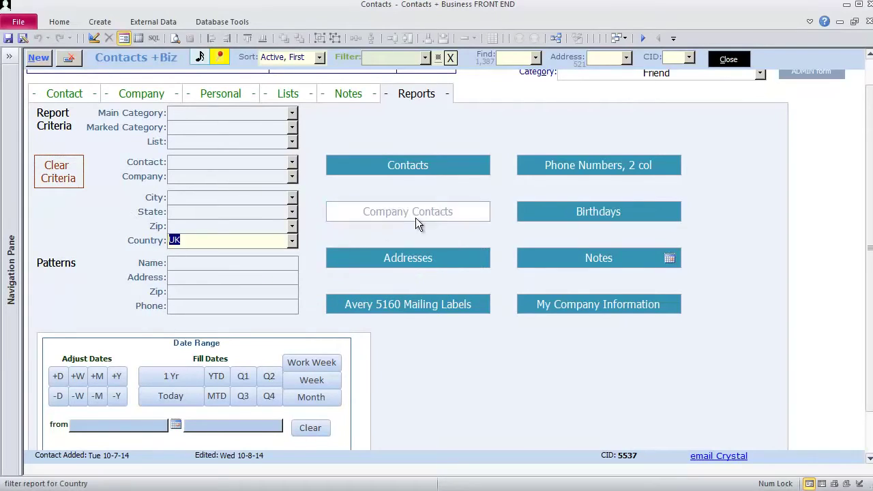
left_click(440, 259)
left_click(479, 121)
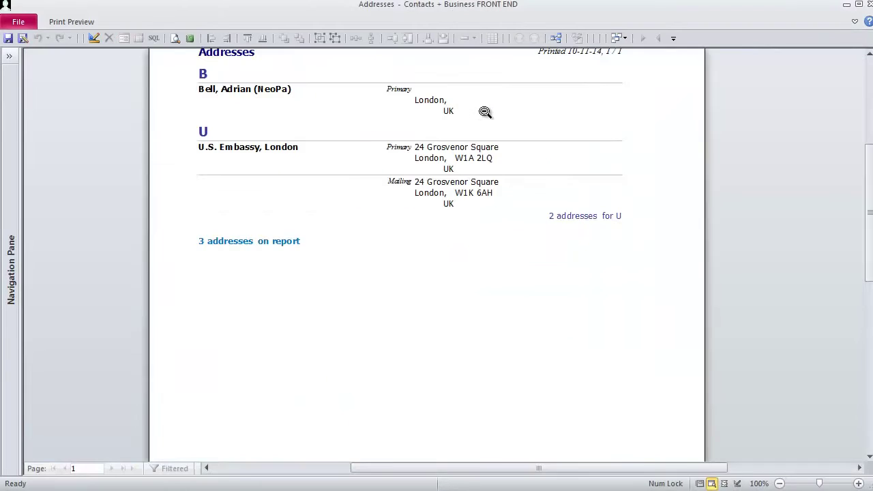
- Preview the Addresses report for addresses matching the pattern 'green'
key("Escape")
left_click(58, 171)
type("green")
left_click(441, 258)
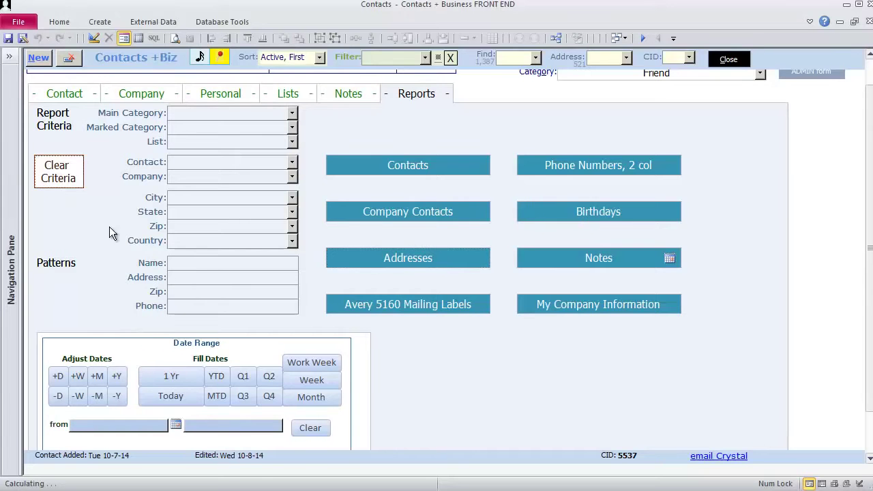
- Preview the Addresses report for names matching 'grah', then close it
type("grah")
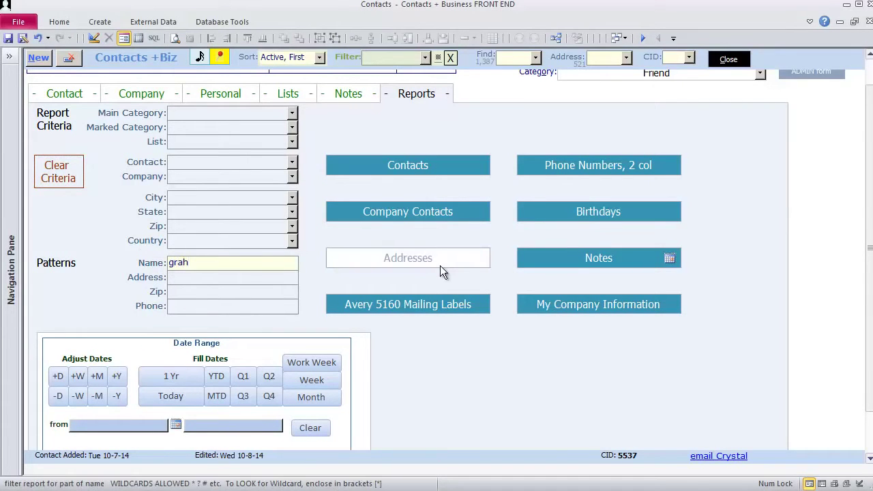
left_click(440, 264)
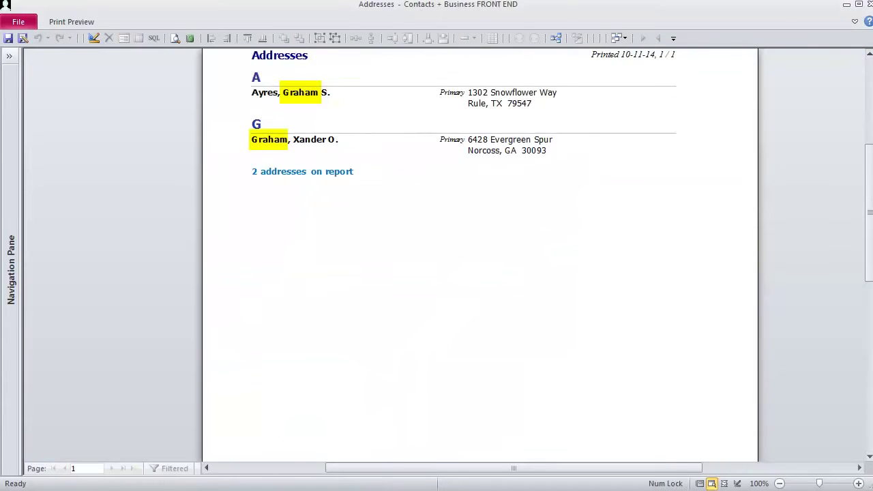
left_click(89, 22)
left_click(638, 45)
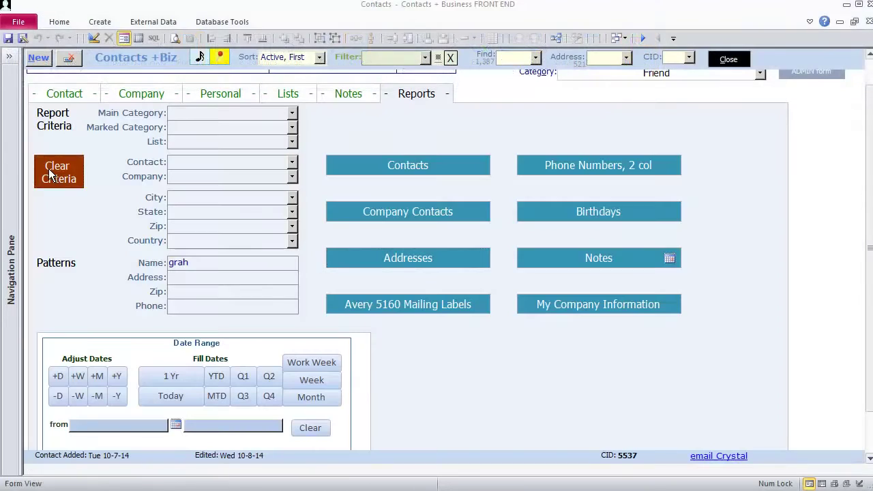
- Preview the Contacts report for phone numbers matching '123', then close it
type("123")
left_click(426, 166)
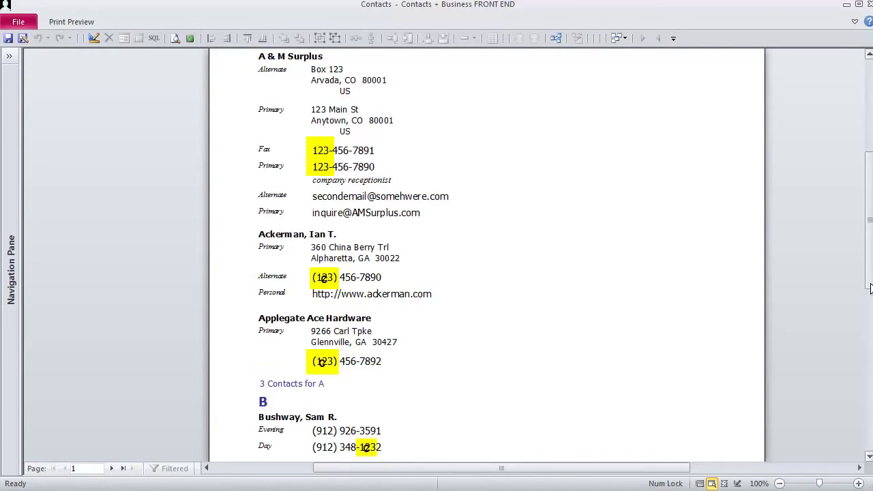
left_click_drag(871, 288, 871, 297)
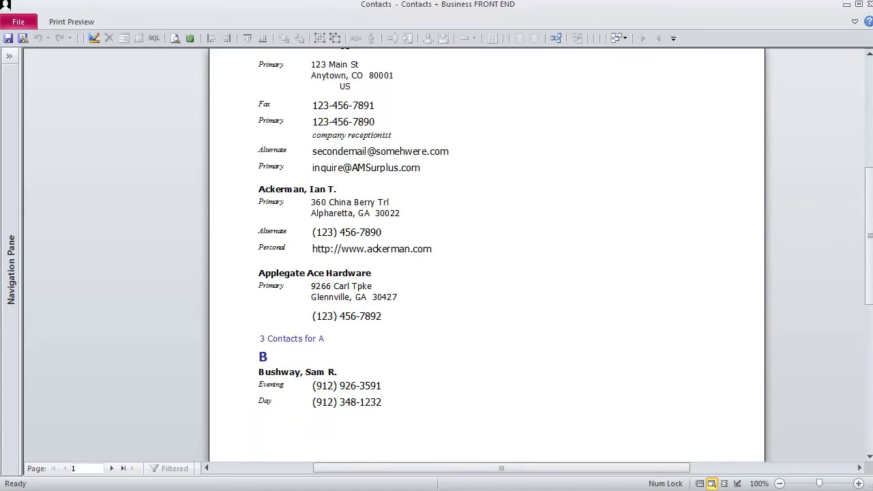
left_click(60, 25)
left_click(644, 46)
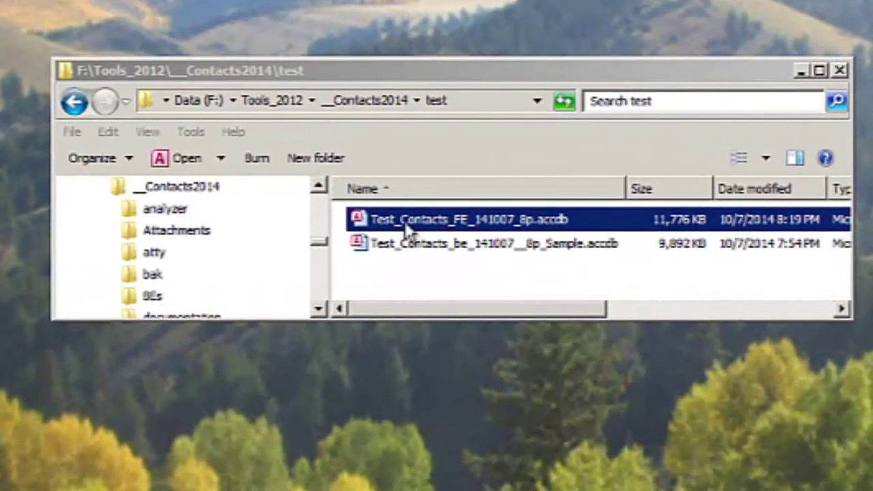
- Open Test_Contacts_FE_141007_8p.accdb from the test folder in Access
double_click(407, 231)
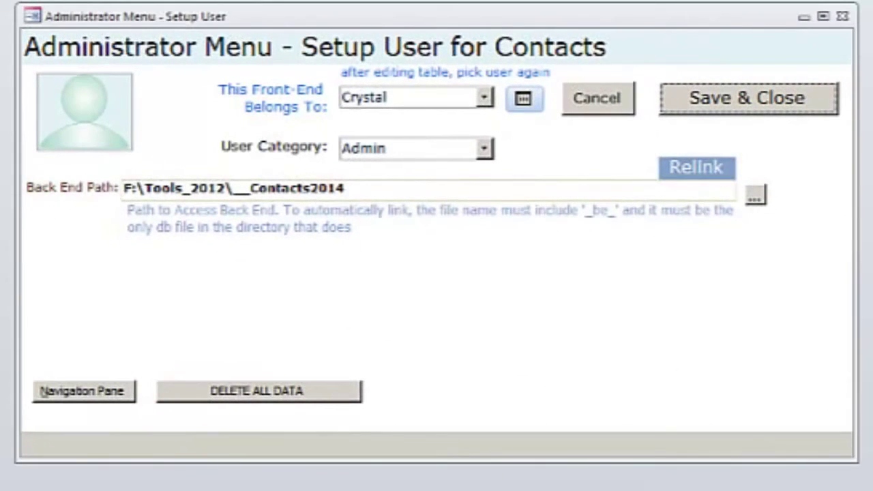
- Relink the 89 tables to Contacts_be_141007_8p_Sample.accdb, confirming both relink messages
left_click(704, 170)
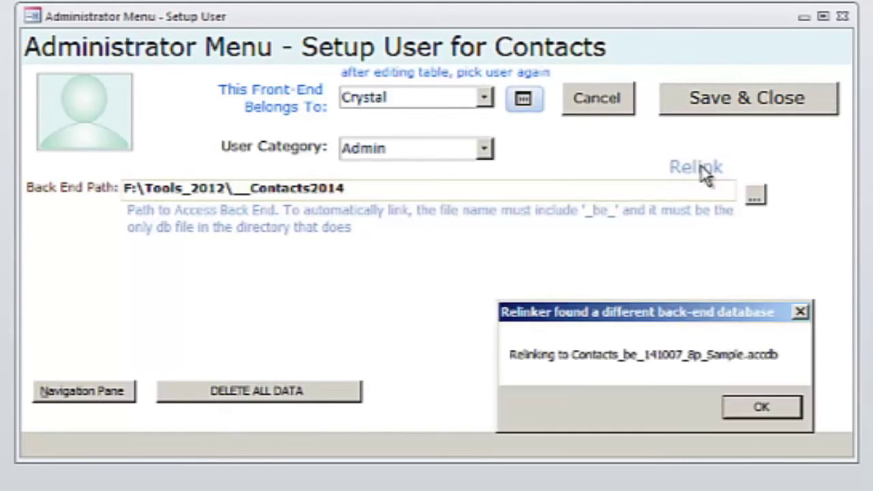
left_click(758, 408)
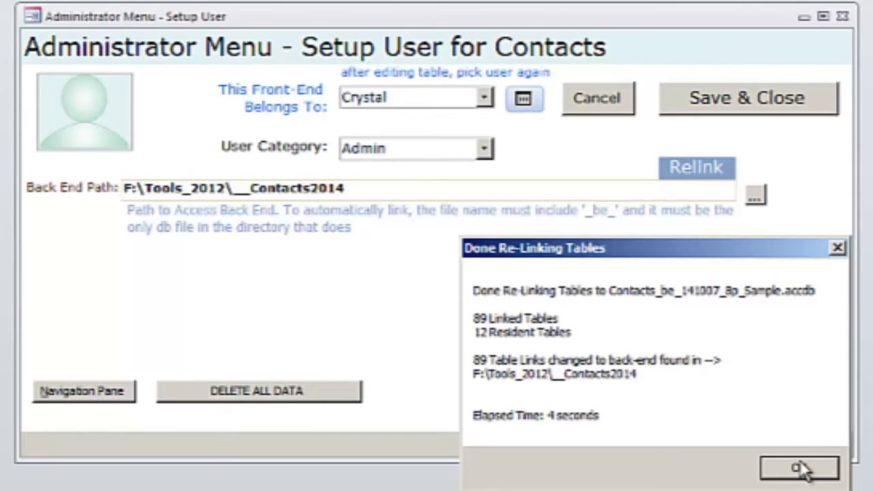
left_click(801, 468)
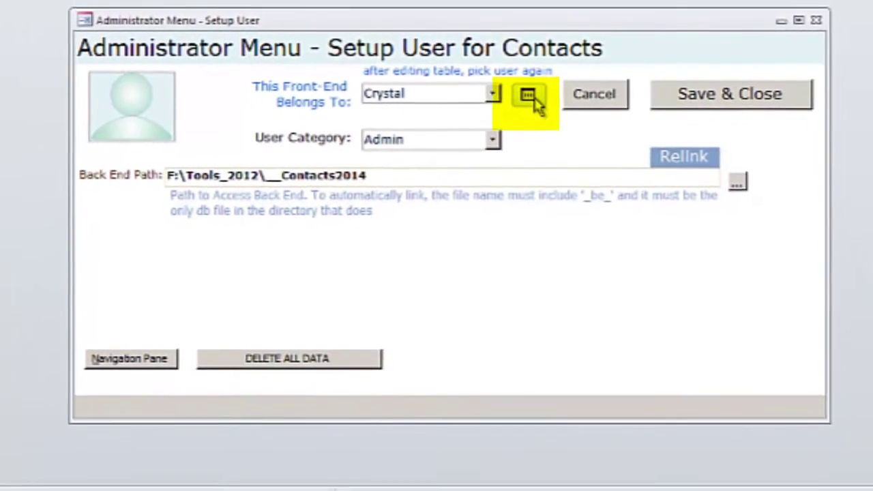
- Change User1 to Bob in the users table and review the c_UsrCats categories
left_click(524, 100)
key("Return")
left_click(203, 68)
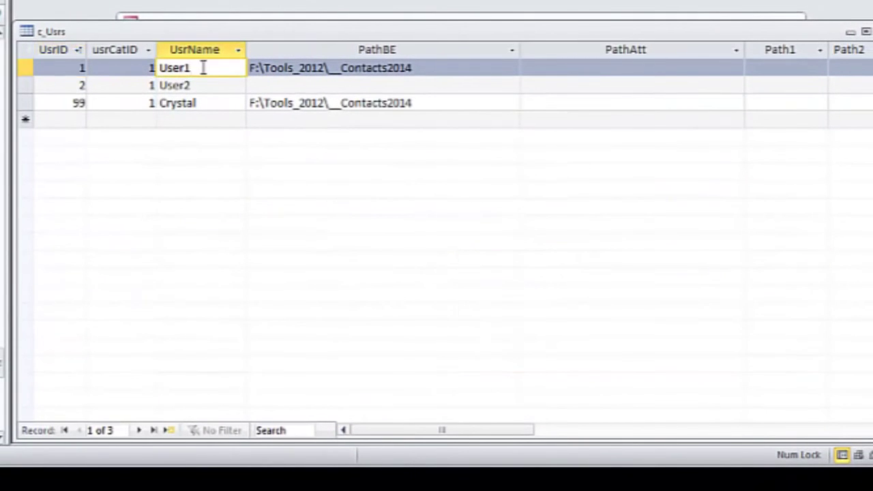
left_click_drag(203, 68, 131, 67)
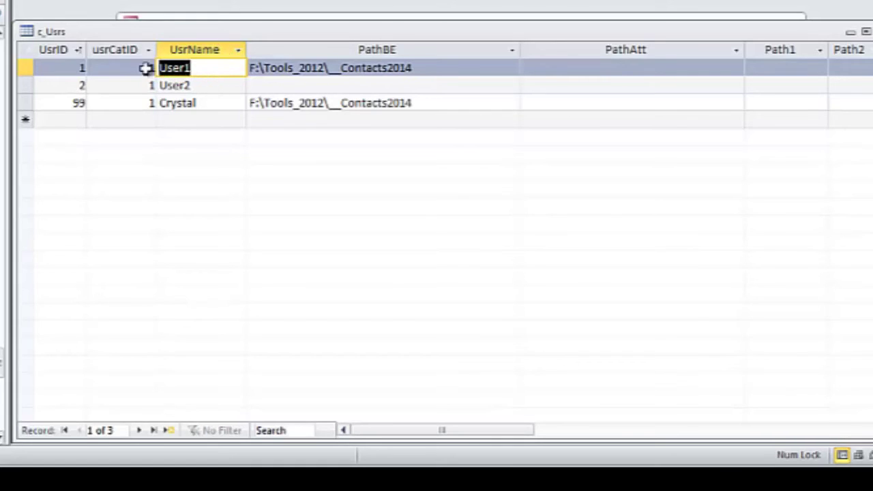
left_click(136, 69)
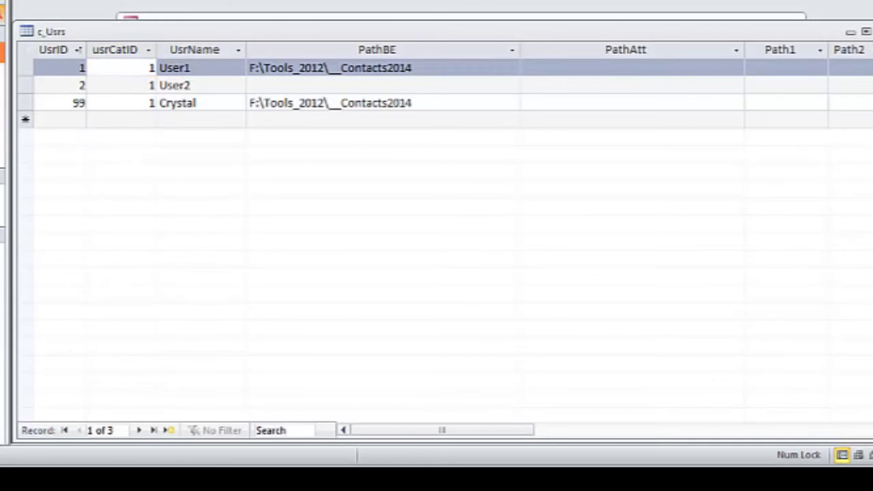
double_click(146, 68)
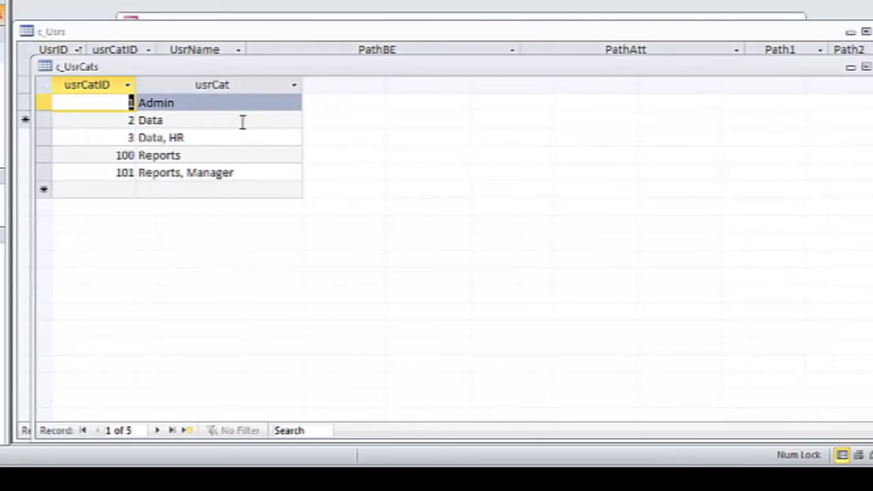
left_click(241, 123)
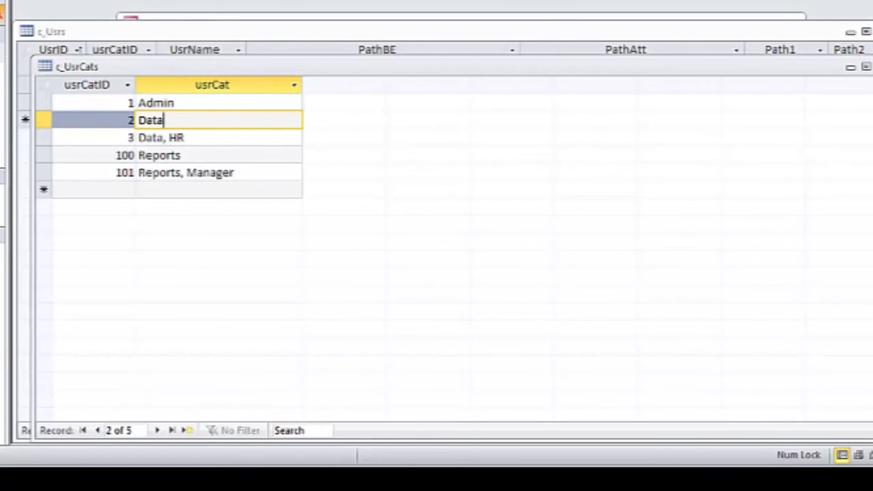
left_click(866, 66)
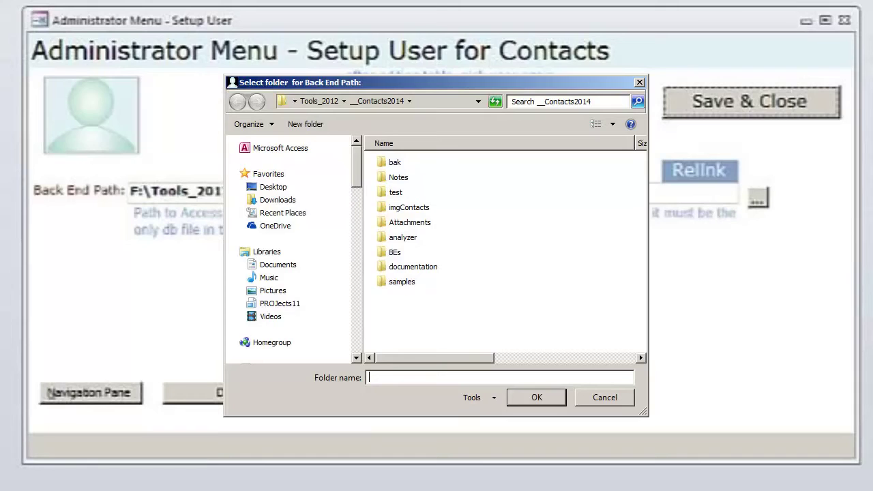
- Cancel the folder picker, keeping the back-end path, and Save & Close the setup
key("Return")
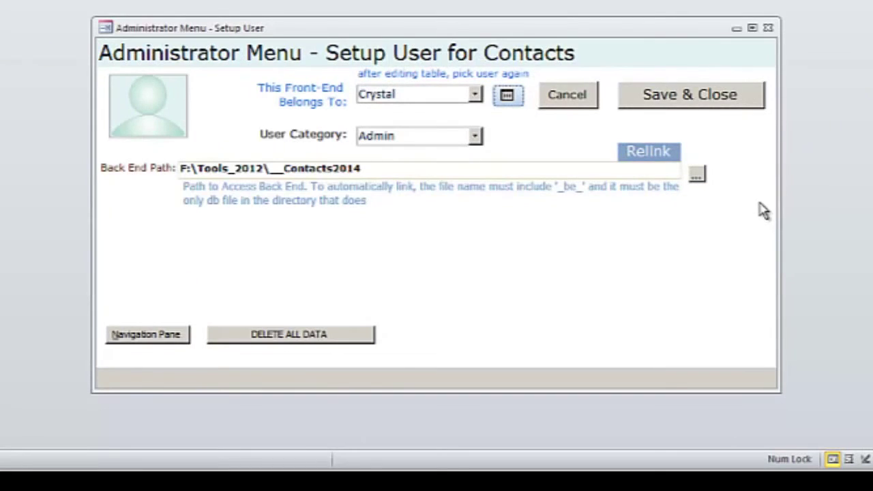
left_click(689, 103)
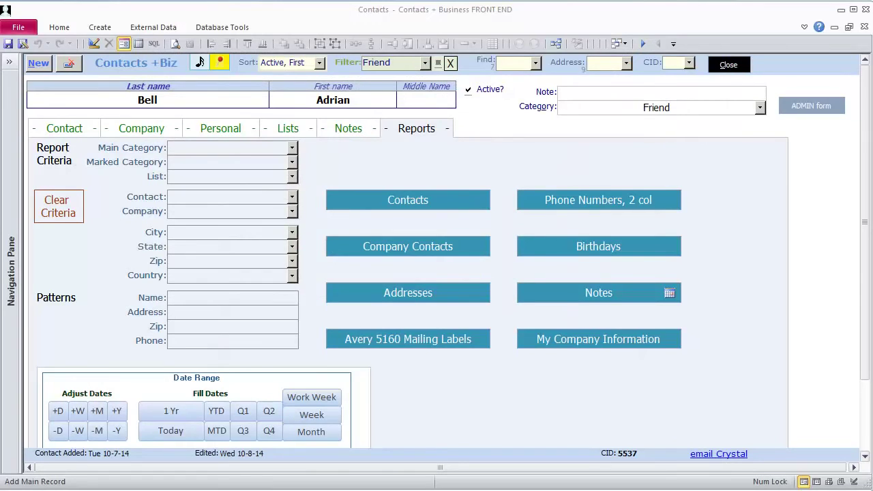
- Create contact Annie Apple, gender F, on the Christmas Card list
left_click(38, 63)
type("Apple")
key("Tab")
type("Annie")
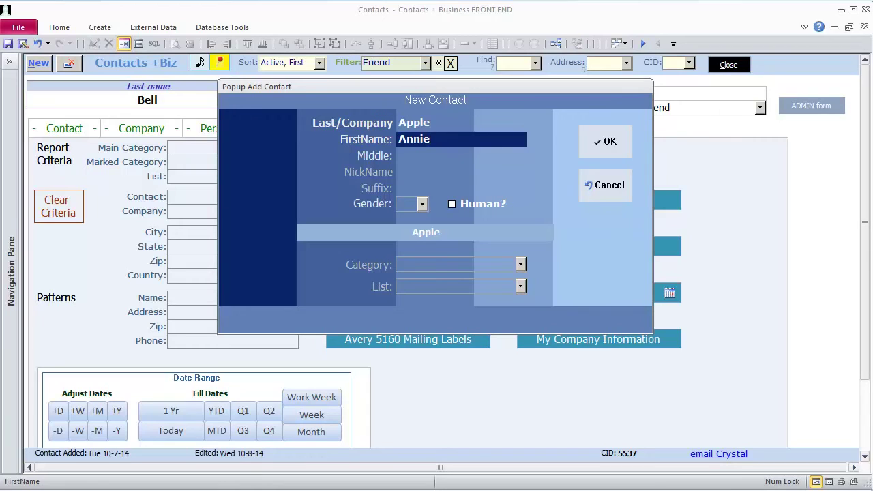
key("Tab")
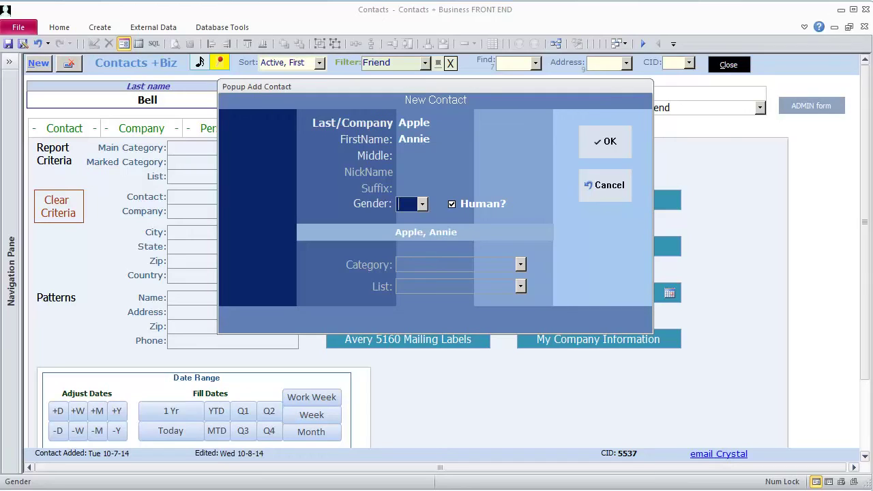
type("f")
key("Tab")
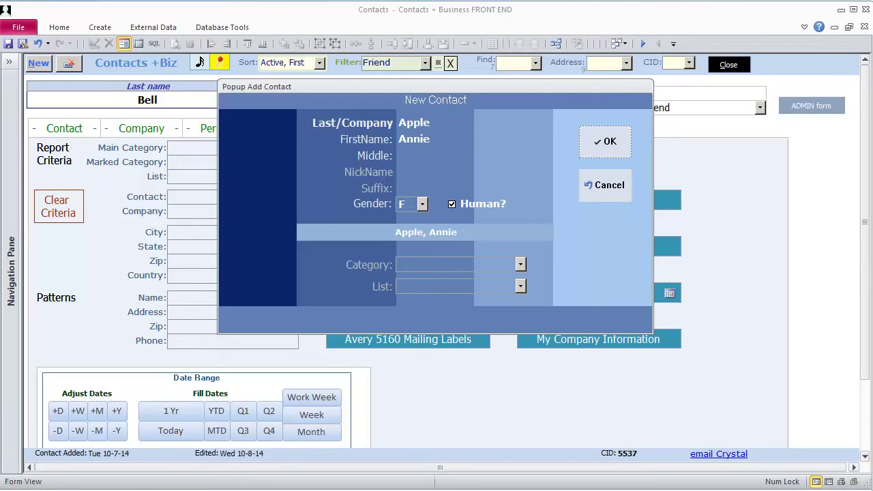
left_click(521, 265)
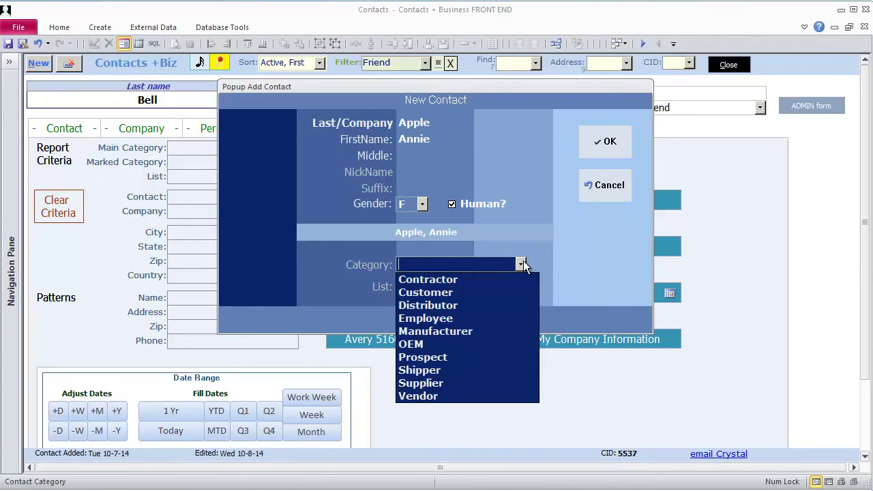
key("Tab")
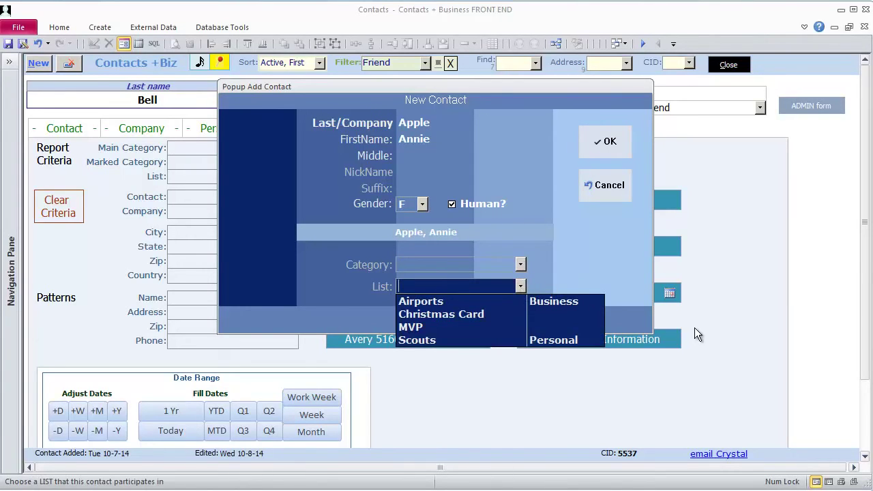
left_click(486, 315)
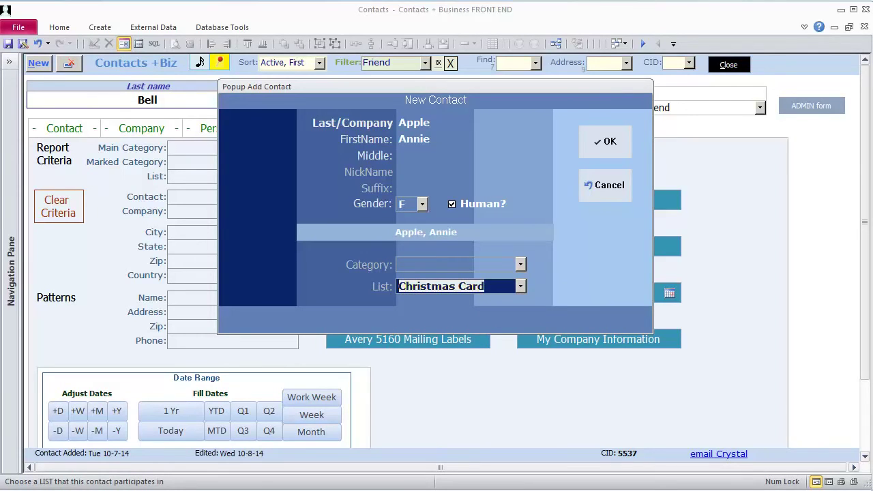
left_click(607, 142)
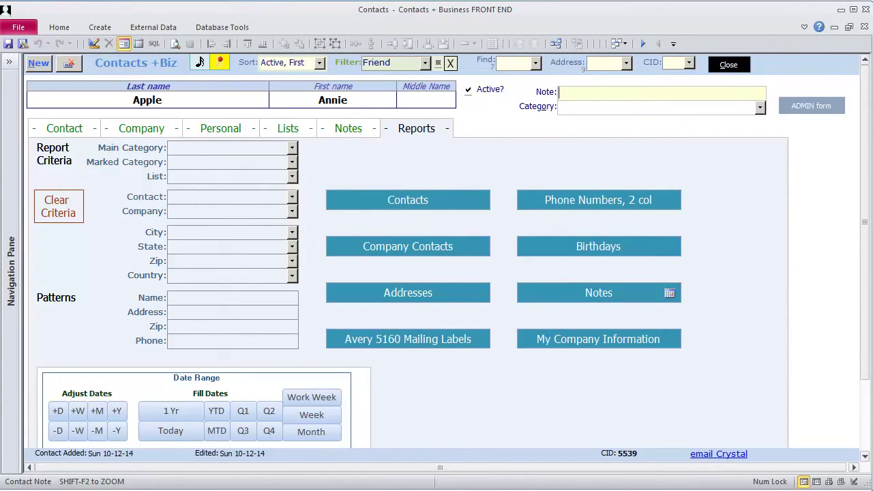
- Browse Annie Apple's address, company, personal, lists and notes pages, ending on Reports
left_click(50, 128)
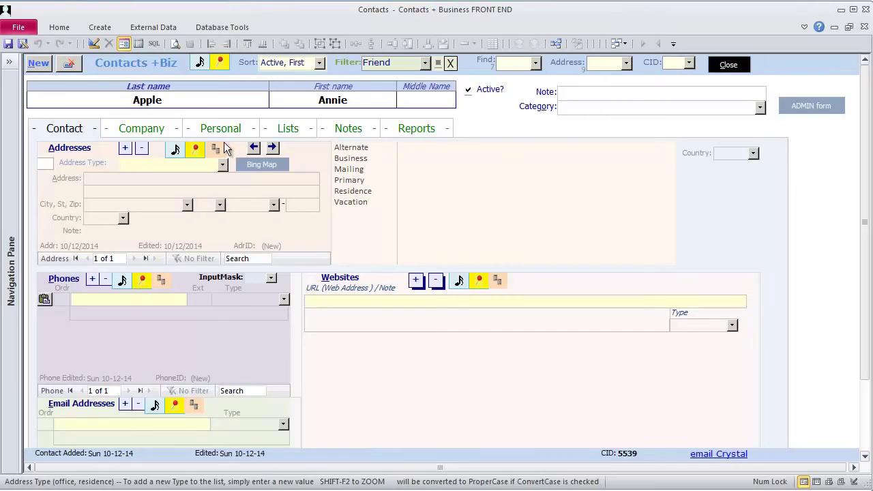
left_click(167, 130)
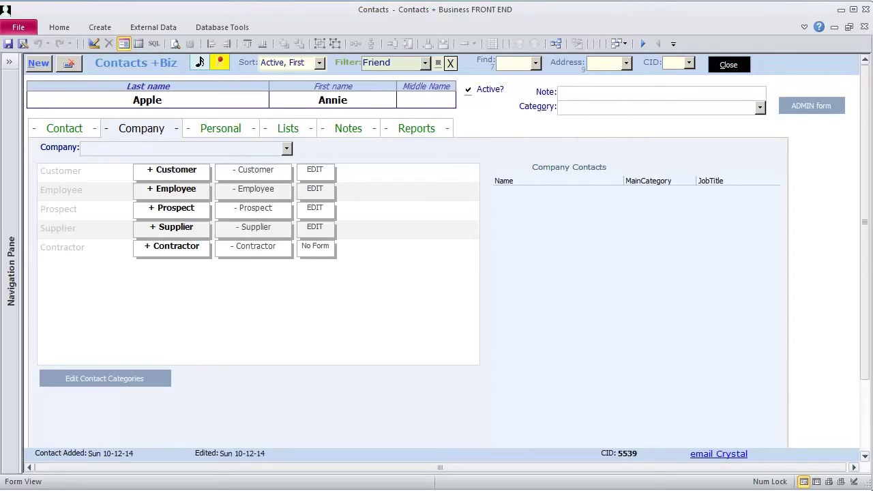
left_click(225, 125)
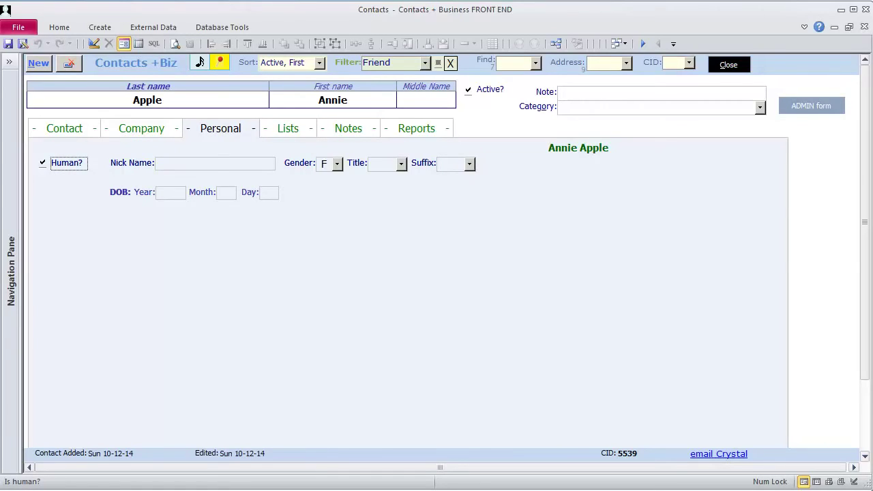
left_click(284, 133)
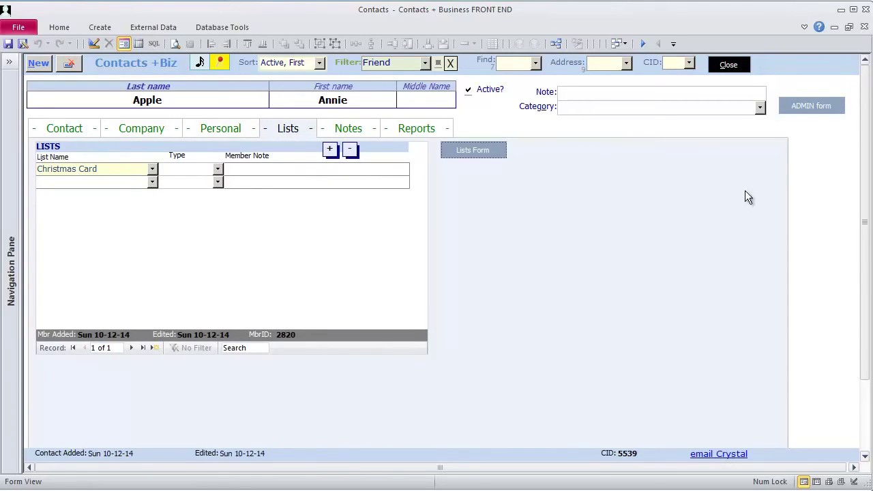
left_click(346, 129)
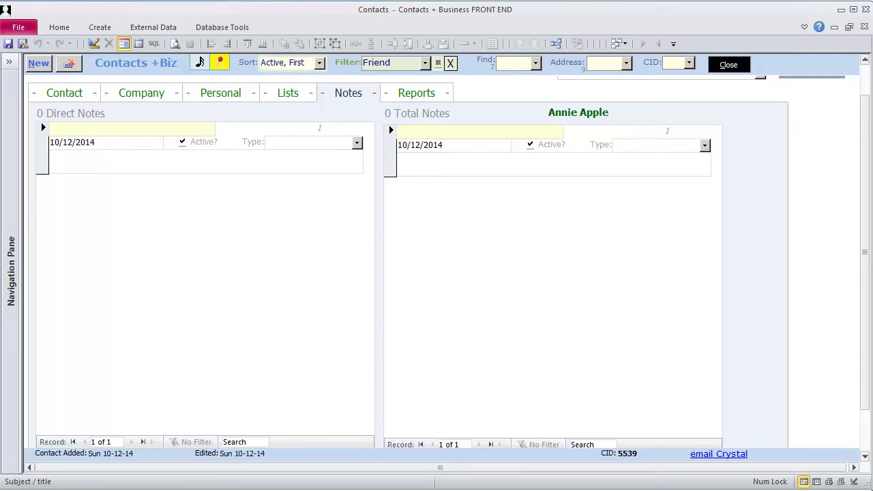
left_click(442, 94)
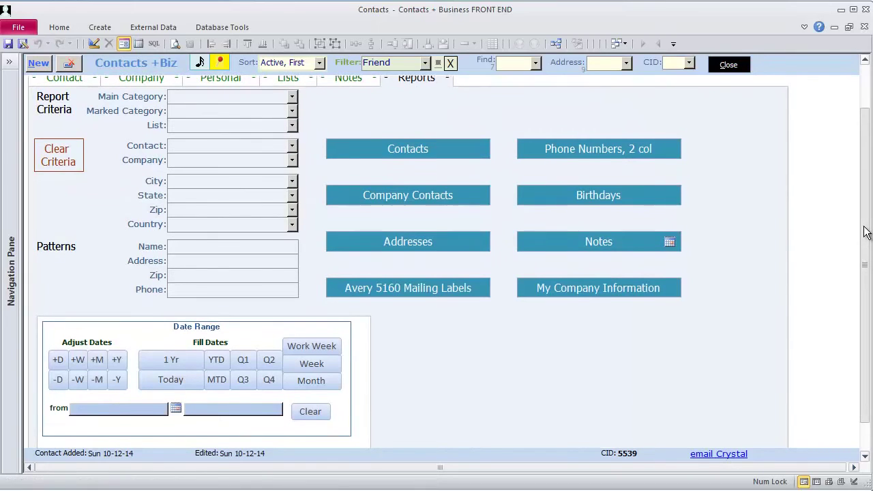
left_click_drag(866, 232, 868, 200)
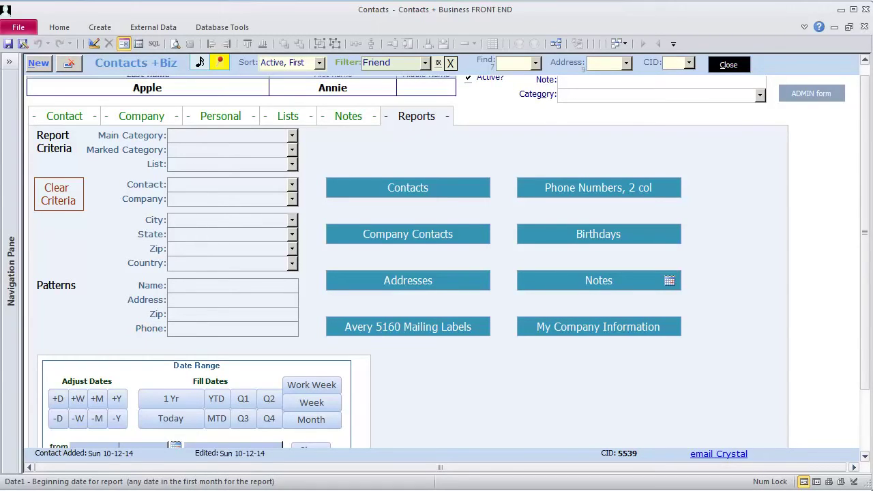
- Leave Access for the msaccessgurus Contacts download page in Firefox
key("ctrl+Tab")
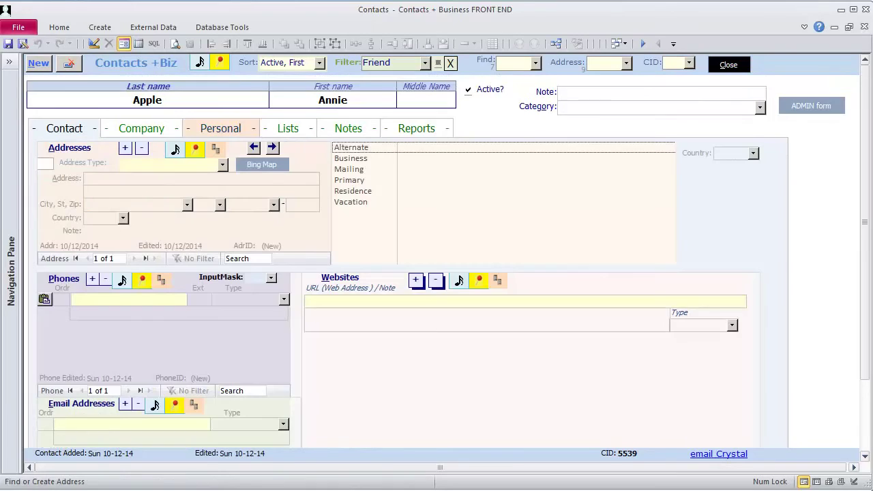
key("alt+Tab")
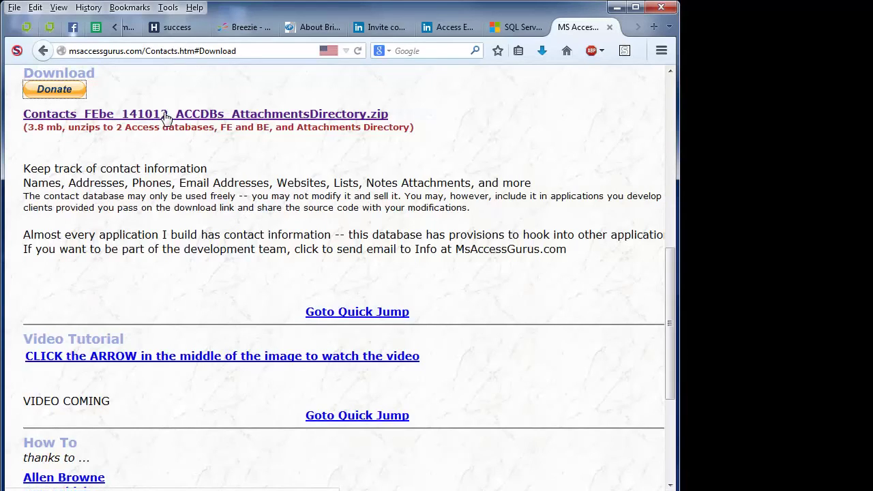
- Extract the Attachments folder and both Contacts databases from the zip into the Contacts folder
left_click(166, 117)
left_click(552, 451)
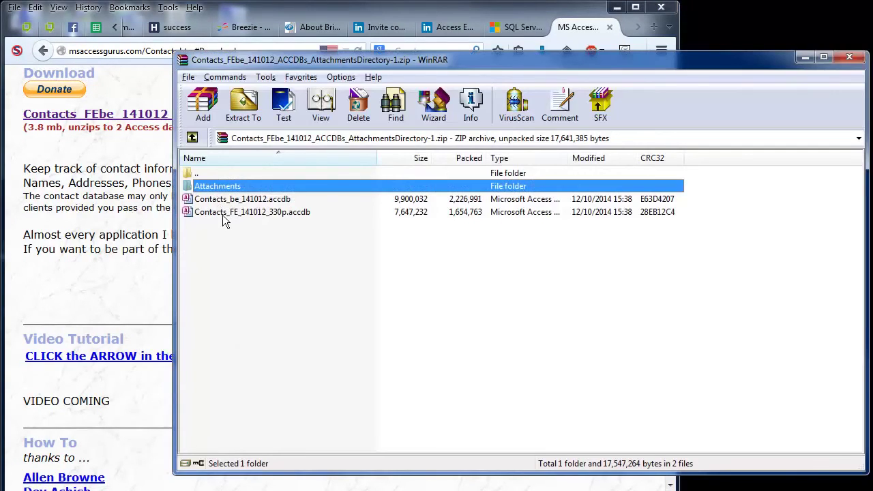
left_click(223, 213, "shift")
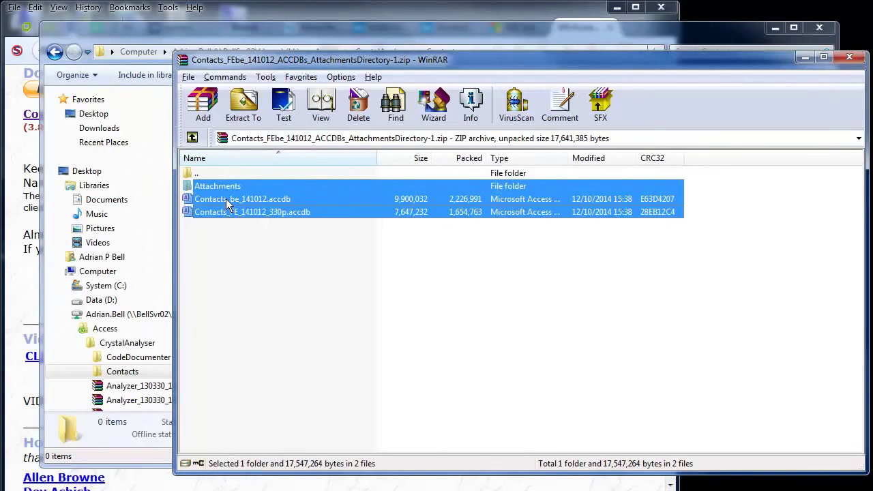
left_click_drag(226, 210, 130, 375)
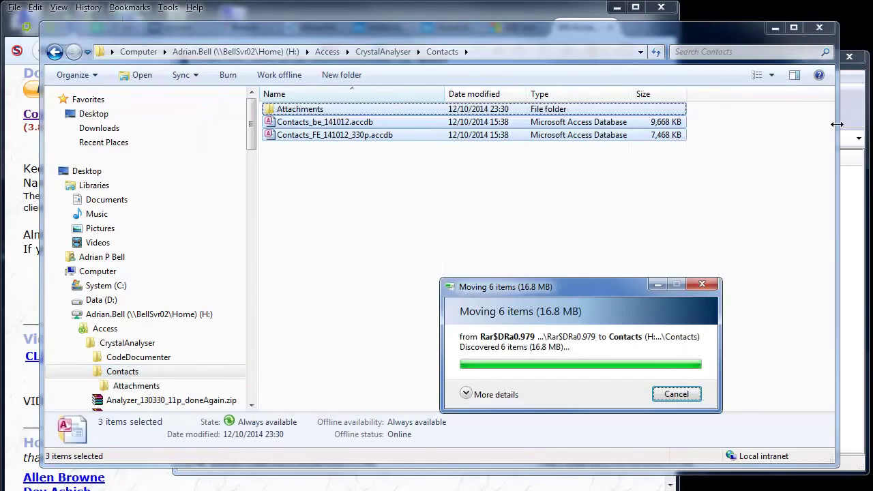
left_click(867, 66)
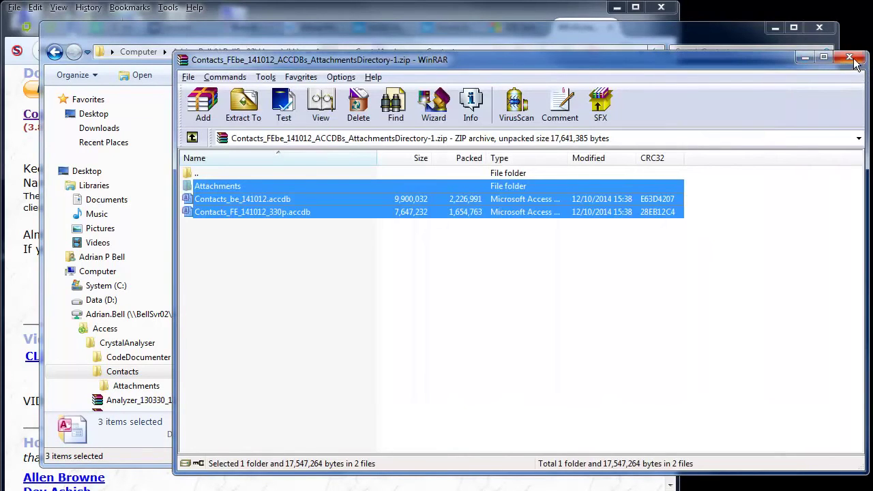
left_click(851, 58)
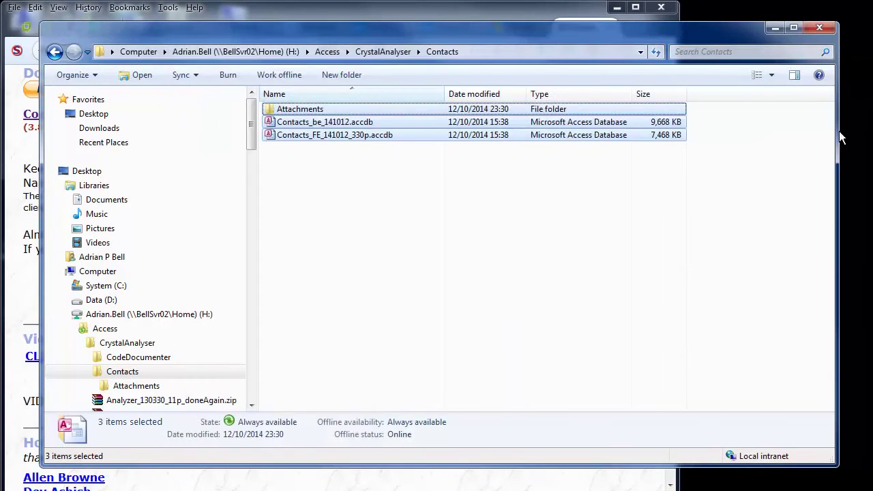
left_click(332, 136)
- Unblock Contacts_FE_141012_330p.accdb in its Properties dialog
key("alt+Return")
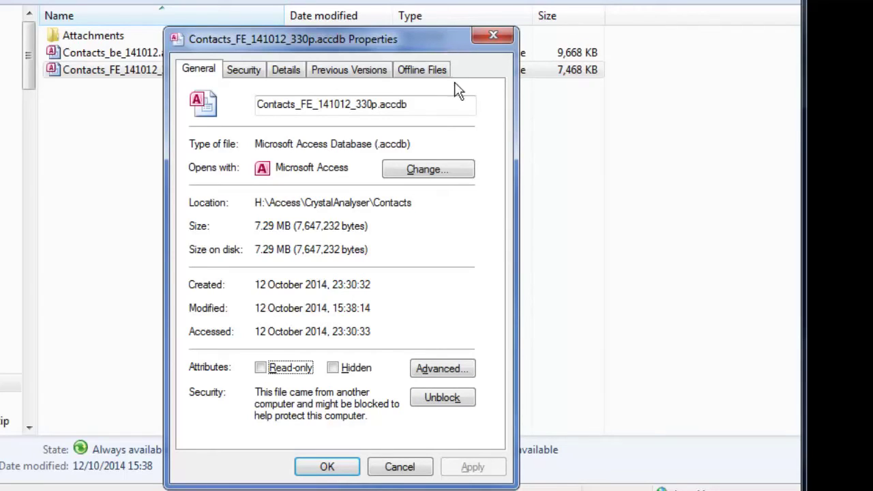
left_click(444, 397)
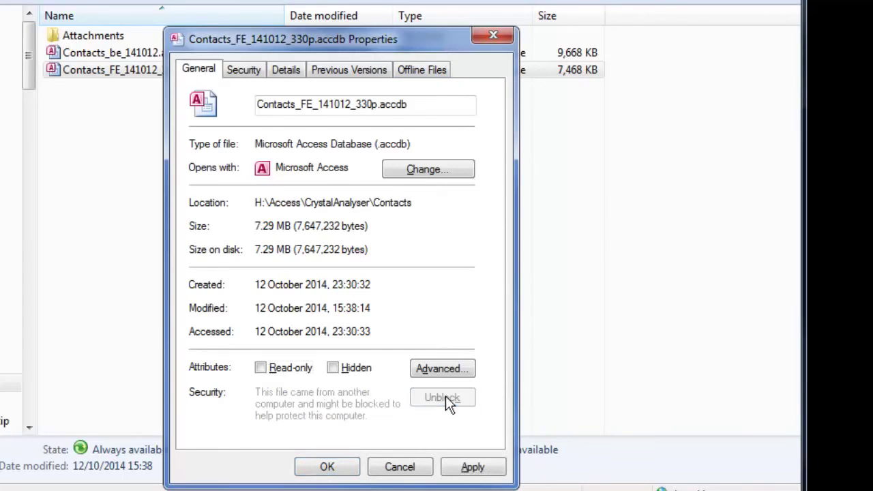
left_click(334, 471)
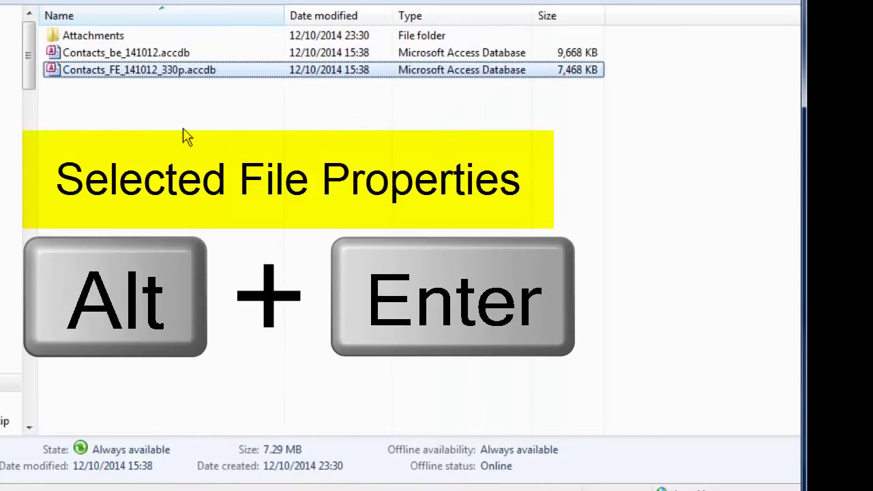
- Unblock Contacts_be_141012.accdb through its Properties dialog
left_click(126, 54)
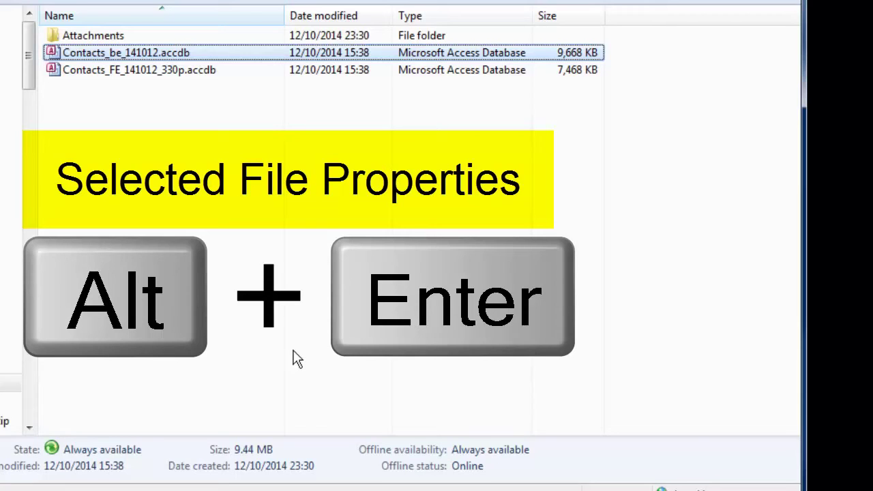
key("alt+Return")
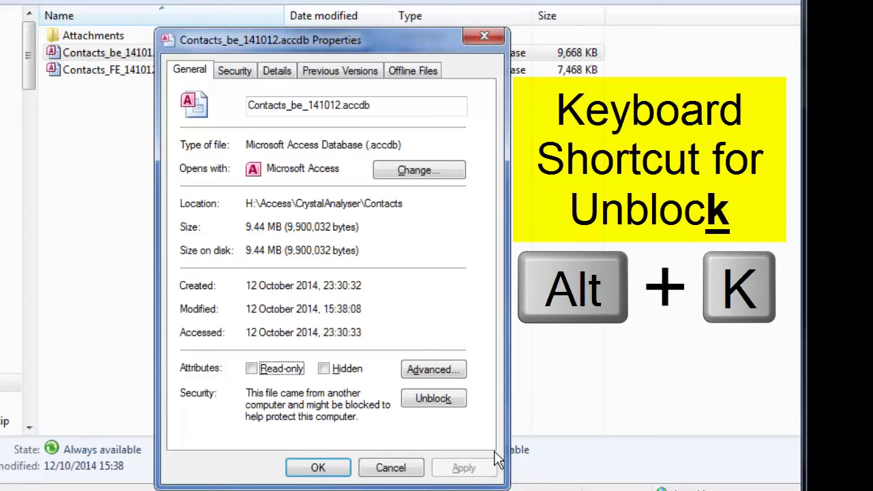
key("Return")
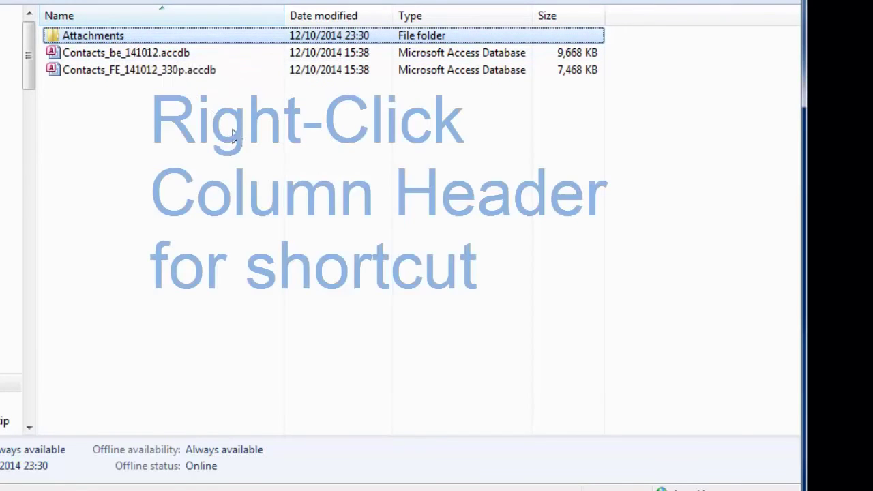
- Add an Attributes column to the Contacts file list and check the Attachments folder's properties
right_click(648, 23)
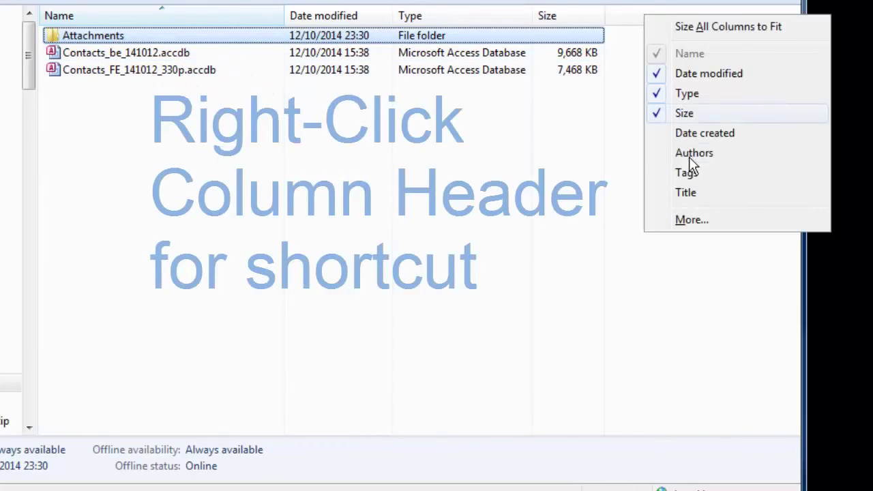
left_click(696, 220)
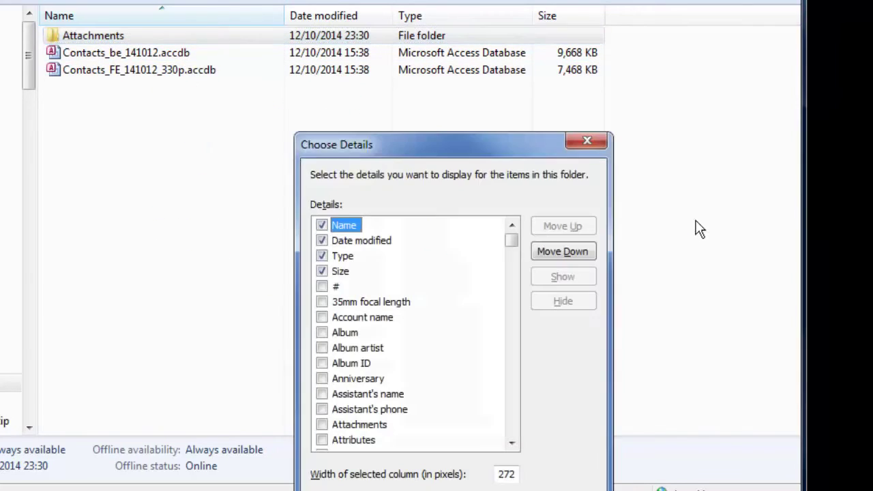
left_click(322, 440)
key("Return")
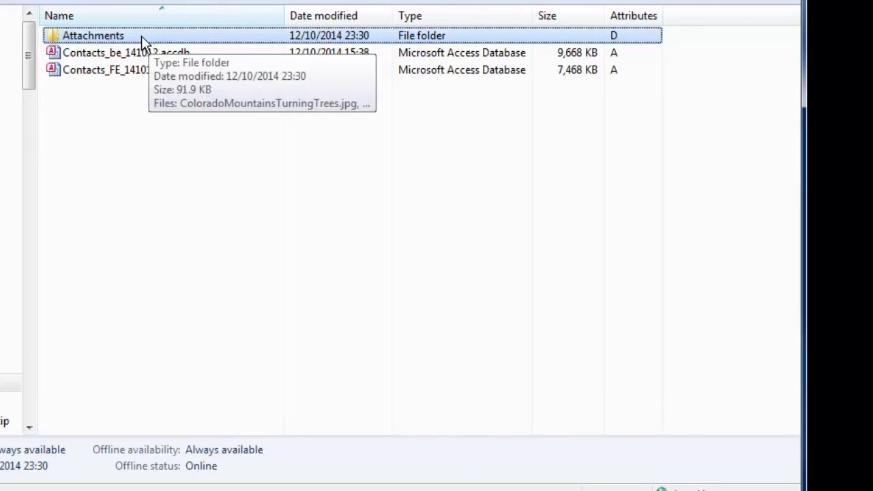
key("alt+Return")
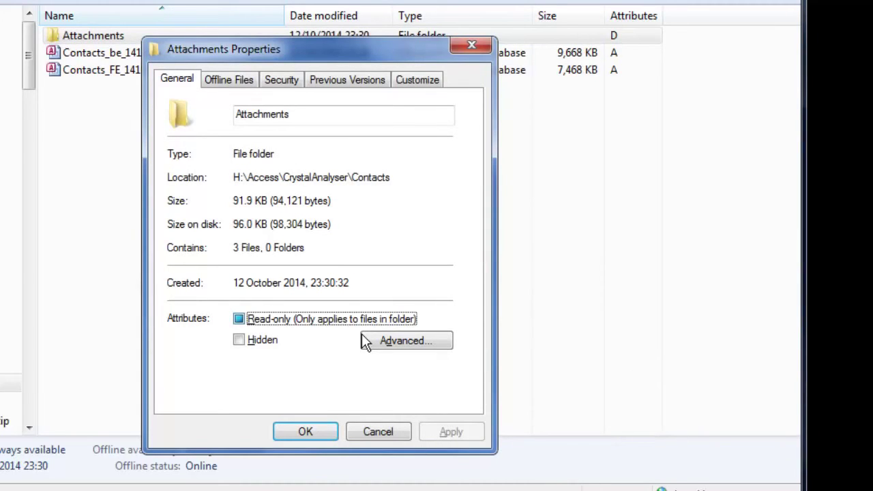
- Open the Attachments folder and unblock ColoradoMountainsTurningTrees.jpg
left_click(396, 436)
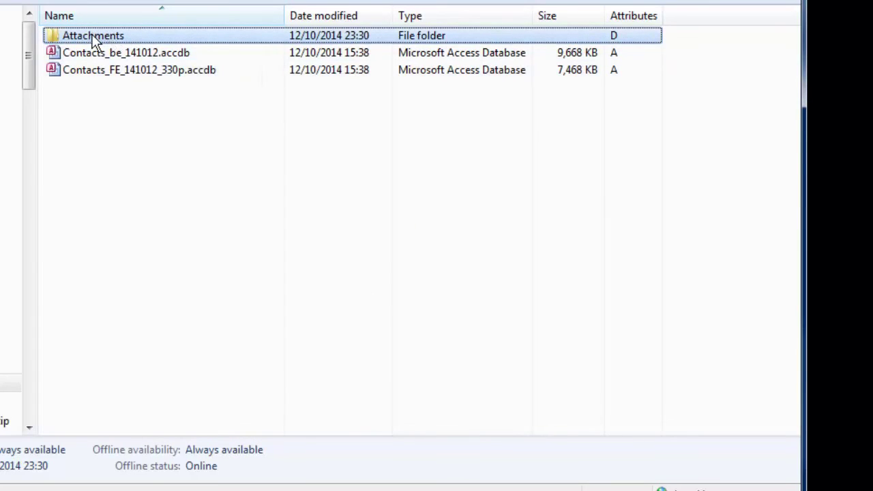
double_click(91, 35)
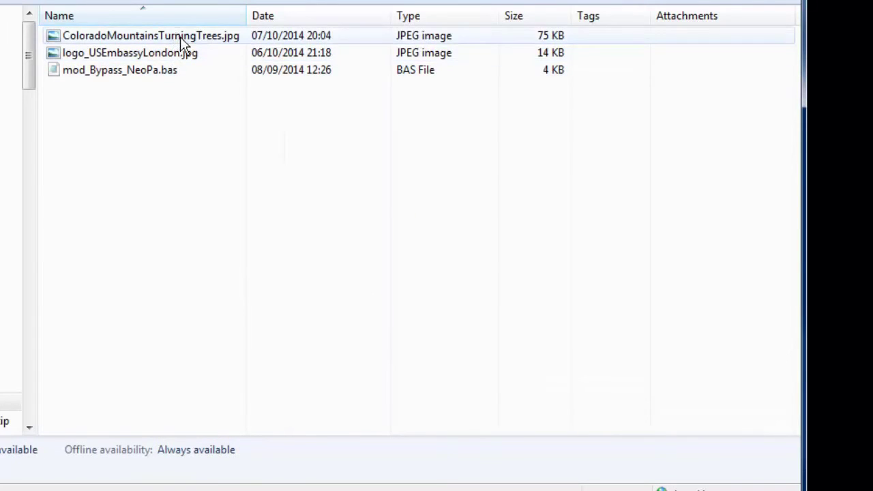
left_click(180, 37)
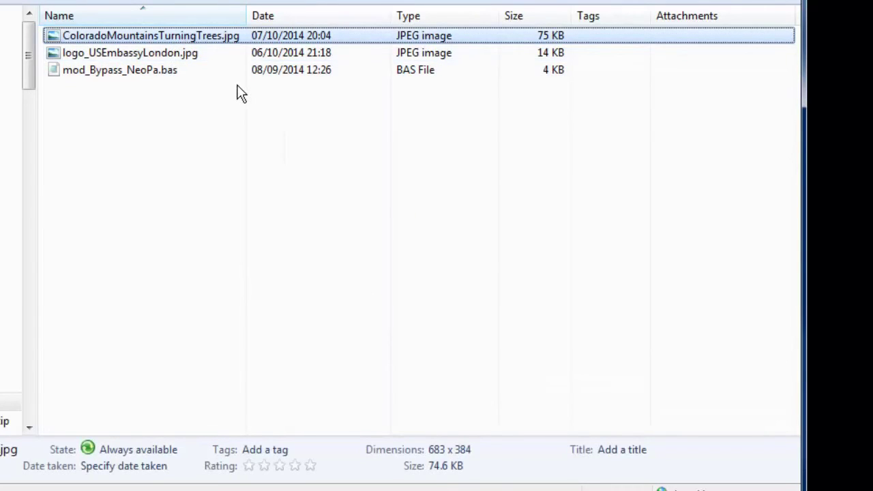
key("alt+Return")
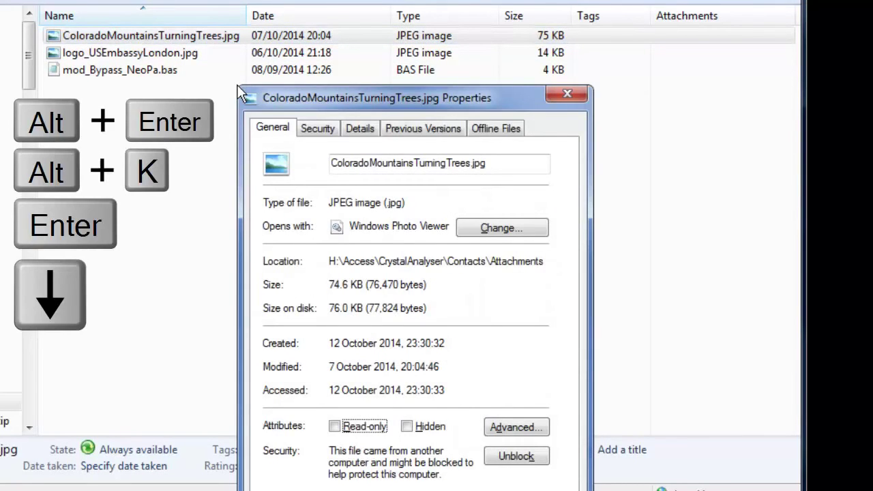
key("alt+k")
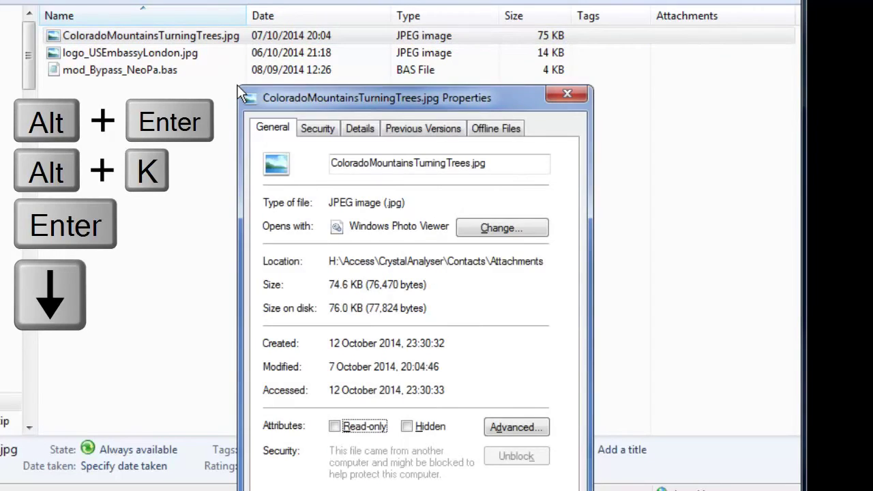
key("Return")
- Unblock the logo image and the .bas module file too
key("Down")
key("alt+Return")
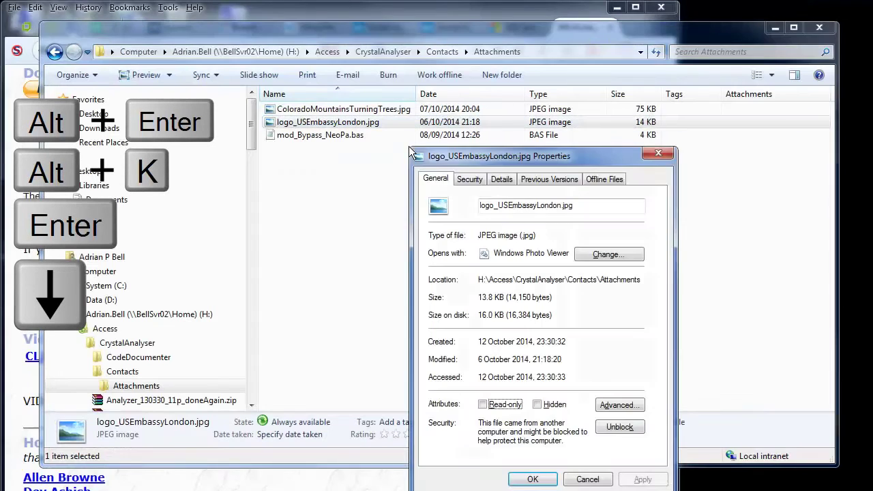
key("alt+k")
key("Return")
key("Down")
key("alt+Return")
key("alt+k")
key("Return")
key("Up")
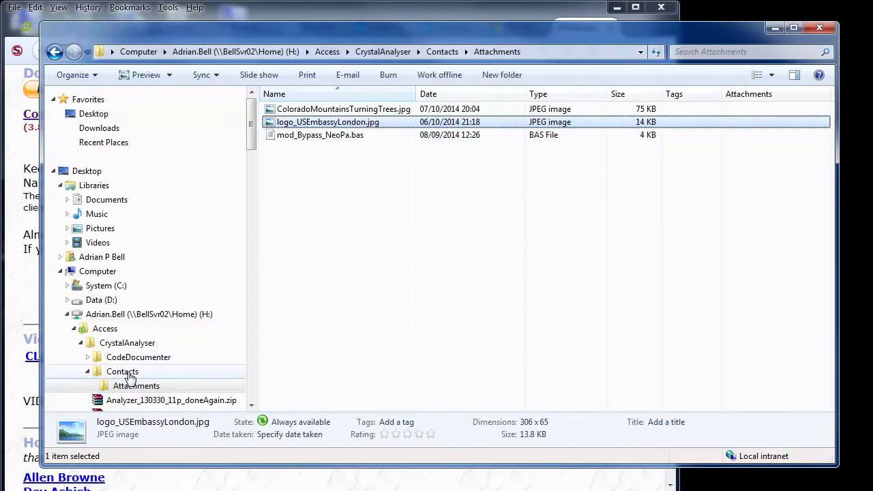
- Rename the back-end database to Contacts_BE_.Accdb
left_click(130, 377)
key("Down")
key("Down")
key("F2")
key("BackSpace")
key("BackSpace")
type("BE")
key("Delete")
key("Delete")
key("Delete")
type(".Accdb")
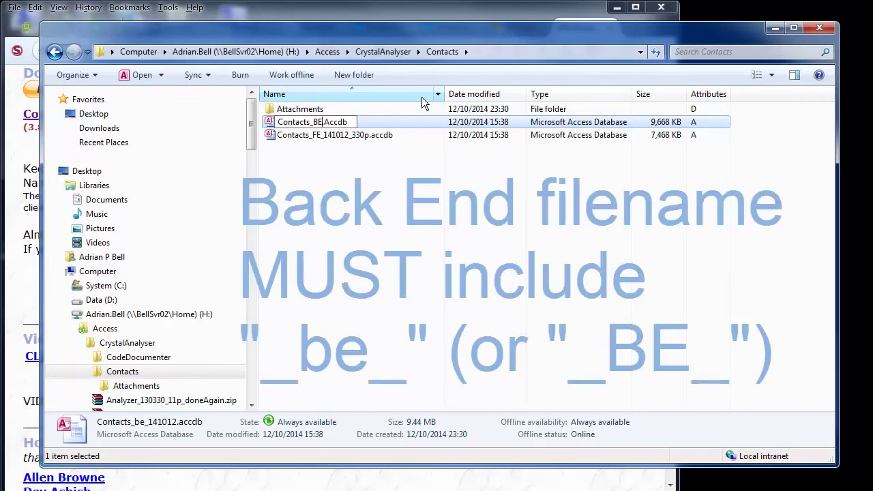
key("Return")
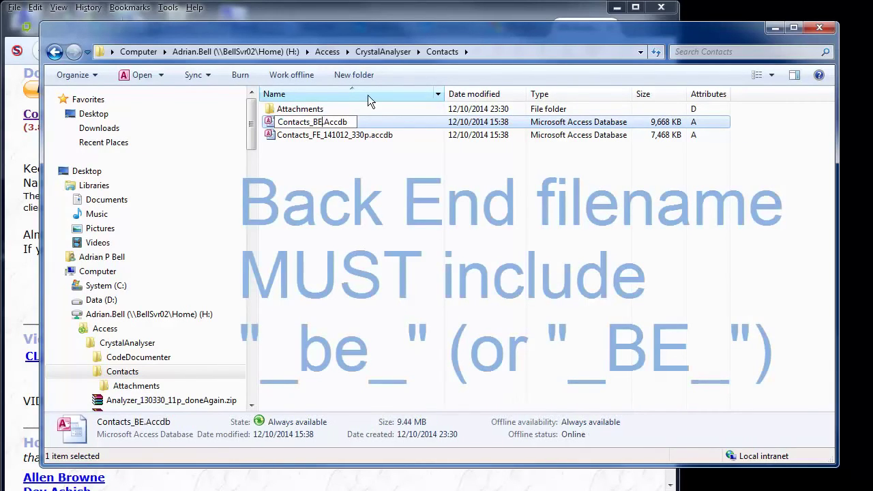
type("_")
key("Return")
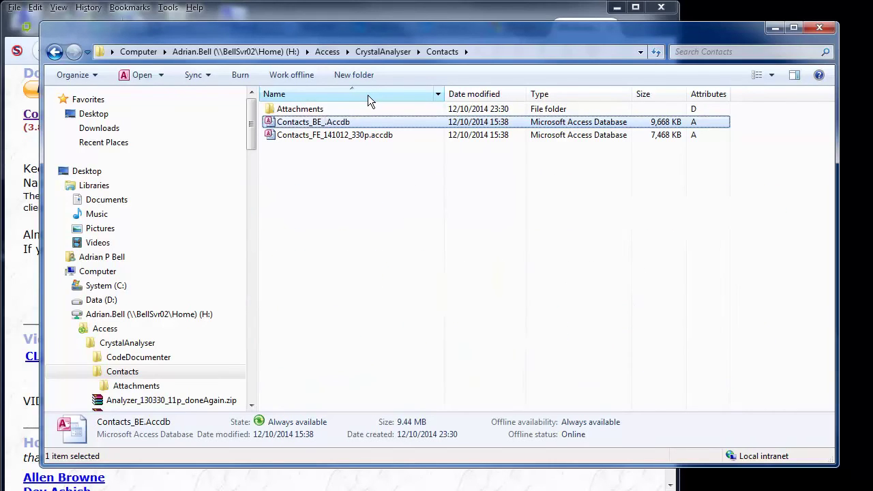
- Rename the front-end database to Contacts_FE_.Accdb
key("Down")
key("F2")
key("Delete")
key("Right")
key("Delete")
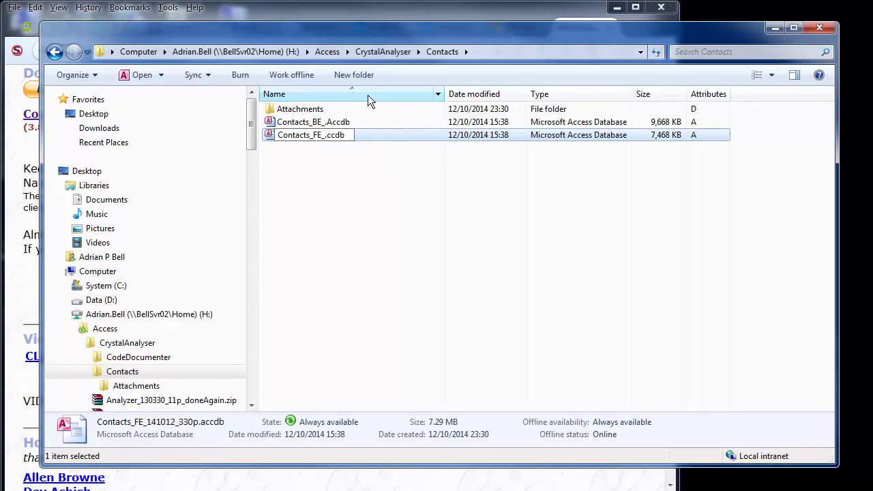
type("A")
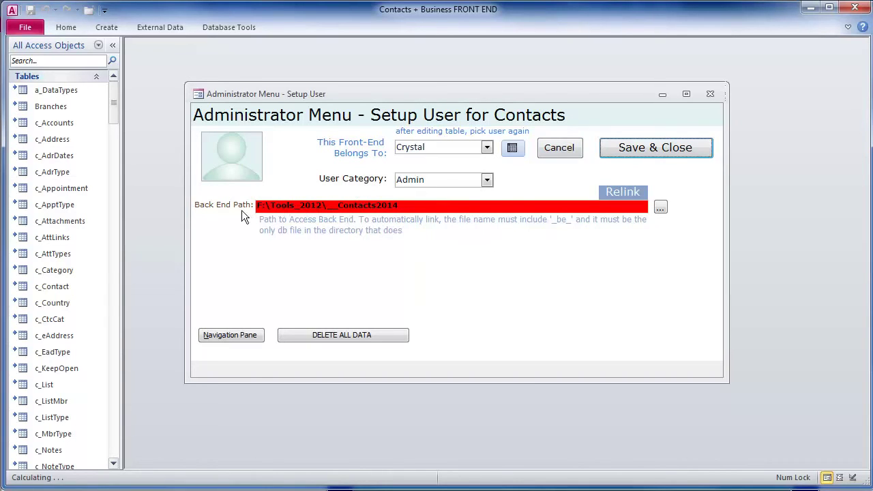
- Hide the object pane and check the Belongs To user list without changing it
key("F11")
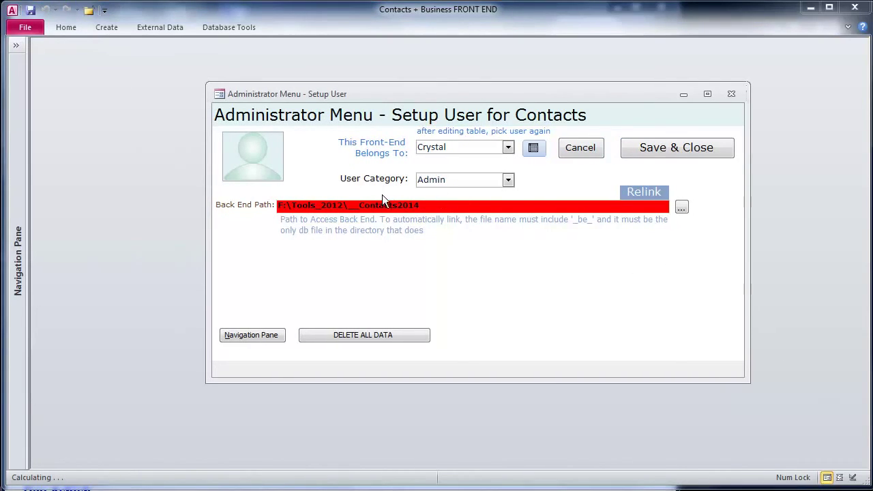
left_click(508, 148)
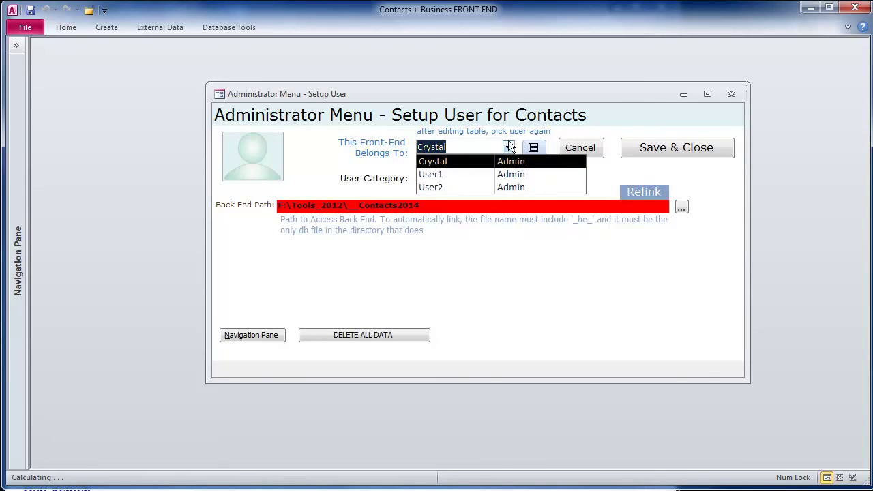
left_click(584, 129)
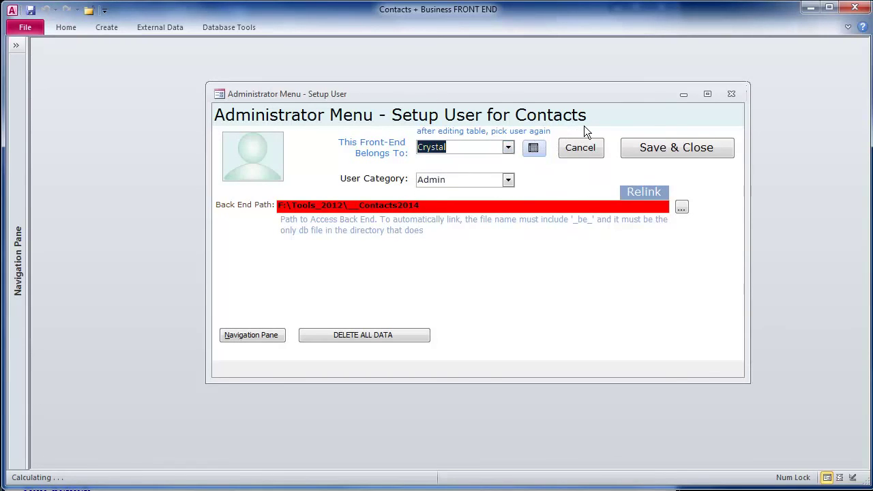
left_click(532, 147)
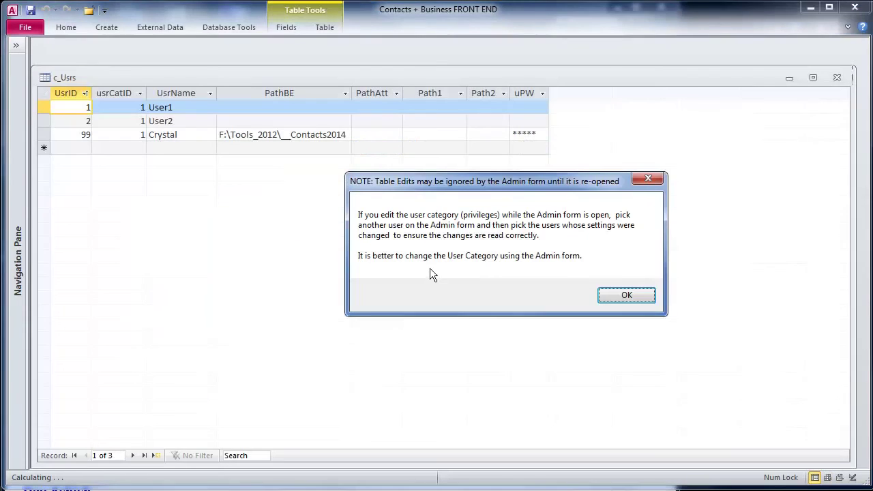
left_click(626, 295)
left_click(198, 107)
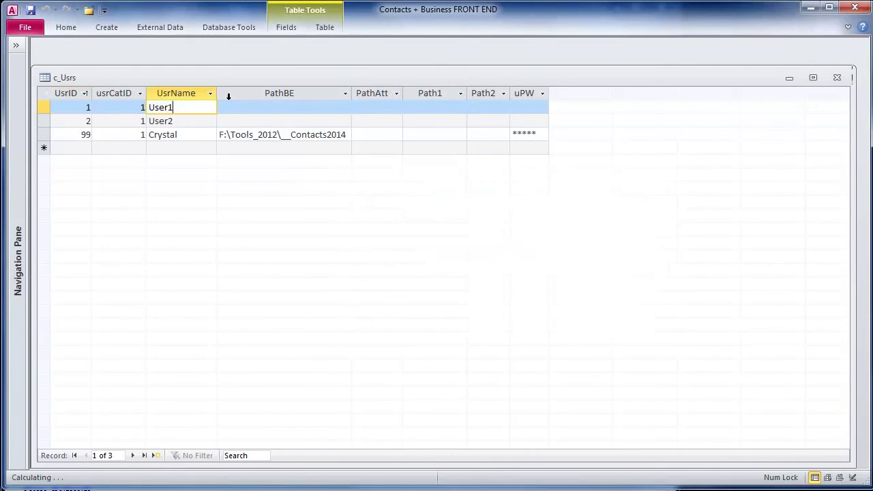
key("shift+Home")
key("Tab")
key("Tab")
key("Tab")
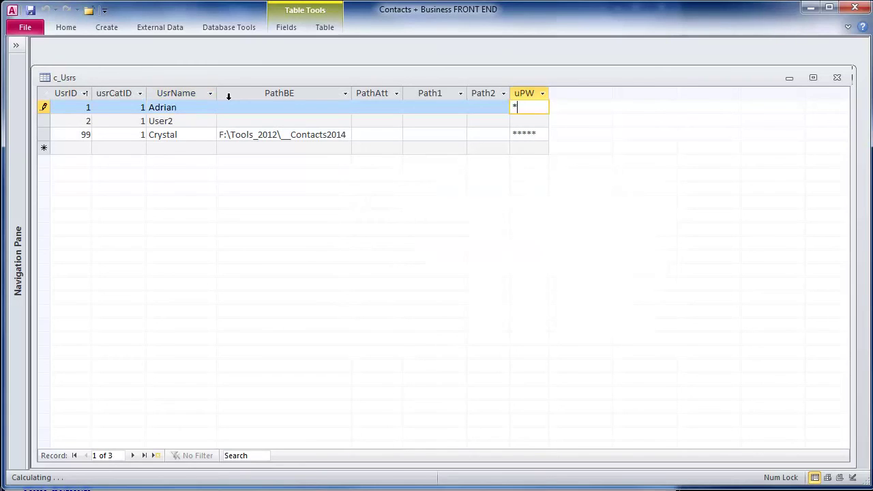
key("Tab")
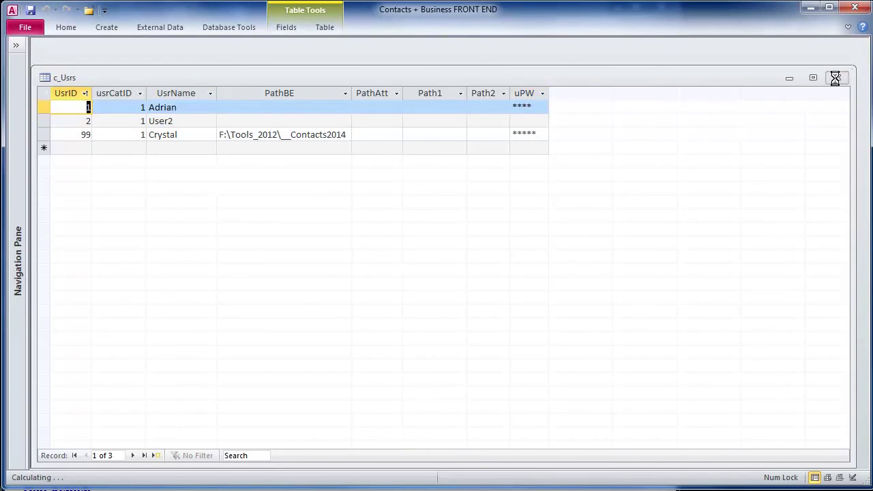
left_click(836, 79)
- Assign the front end to the renamed user Adrian and set the back end path to the Contacts folder
left_click(507, 149)
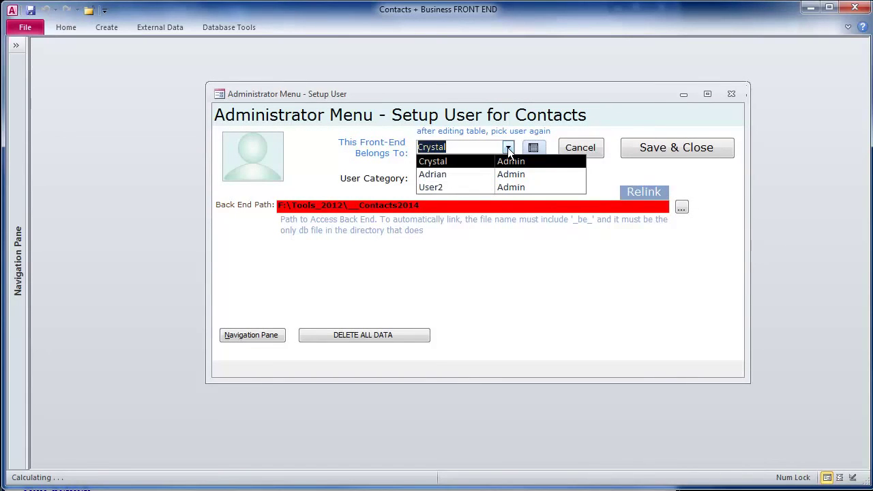
left_click(455, 176)
left_click(682, 207)
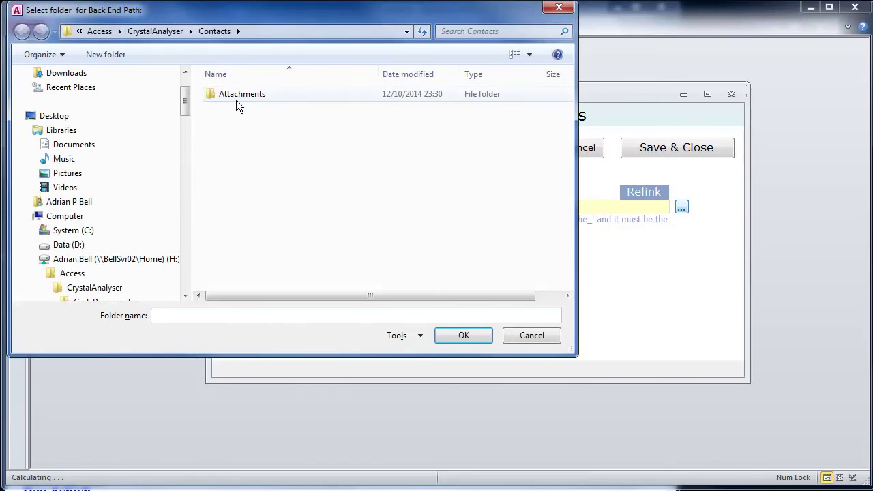
left_click(475, 335)
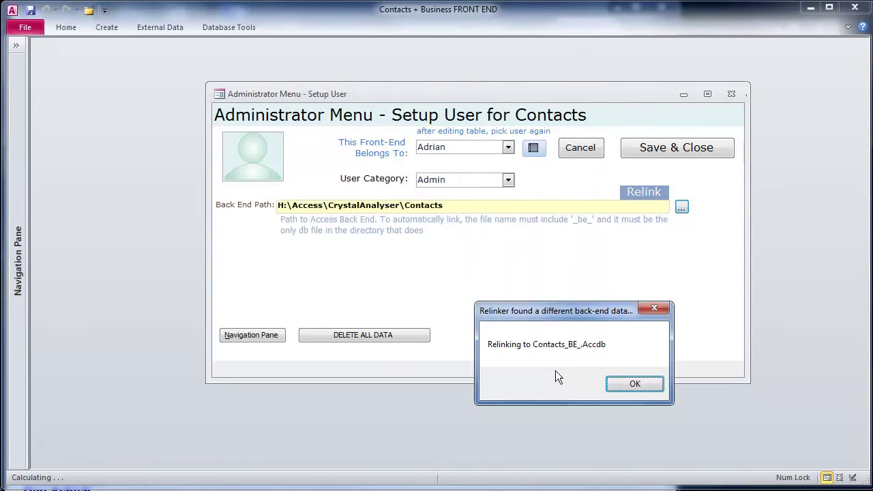
- Save the user setup, relinking 72 tables to Contacts_BE_.Accdb, and dismiss the resulting messages
left_click(642, 385)
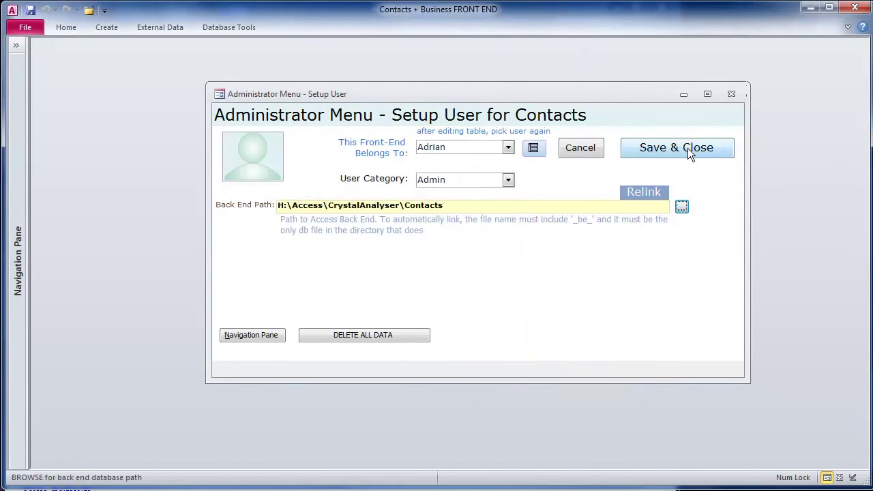
left_click(689, 152)
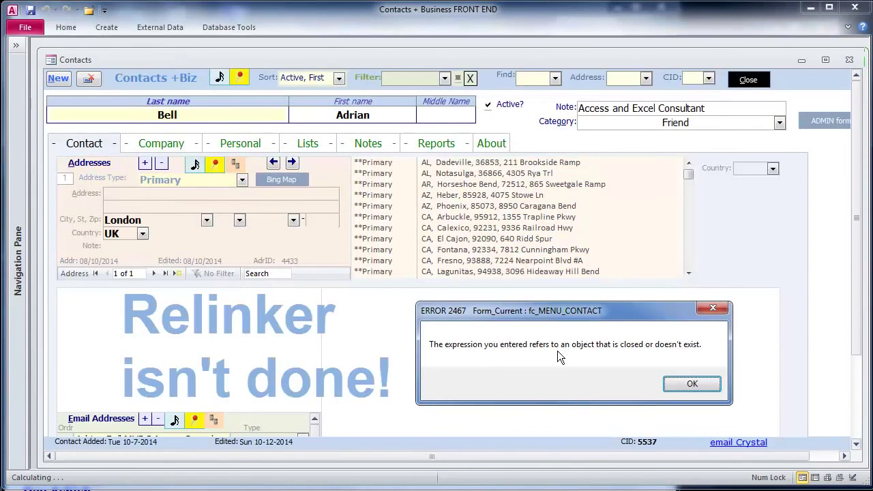
left_click(692, 385)
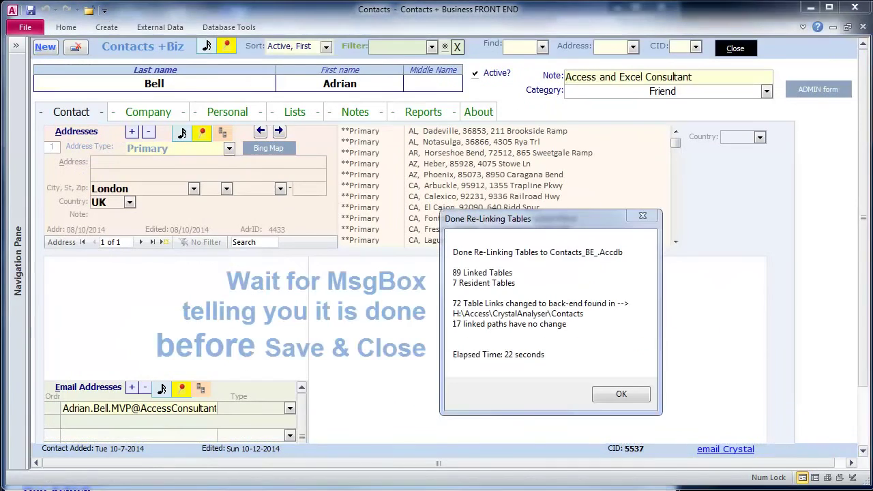
left_click_drag(585, 219, 586, 193)
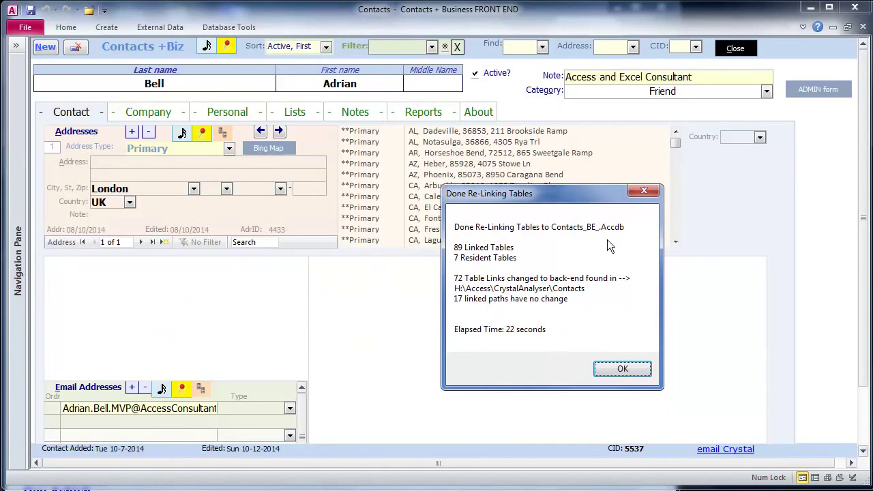
left_click(622, 368)
- Relink again to confirm all 89 links are unchanged, then save and close the user setup
left_click(820, 90)
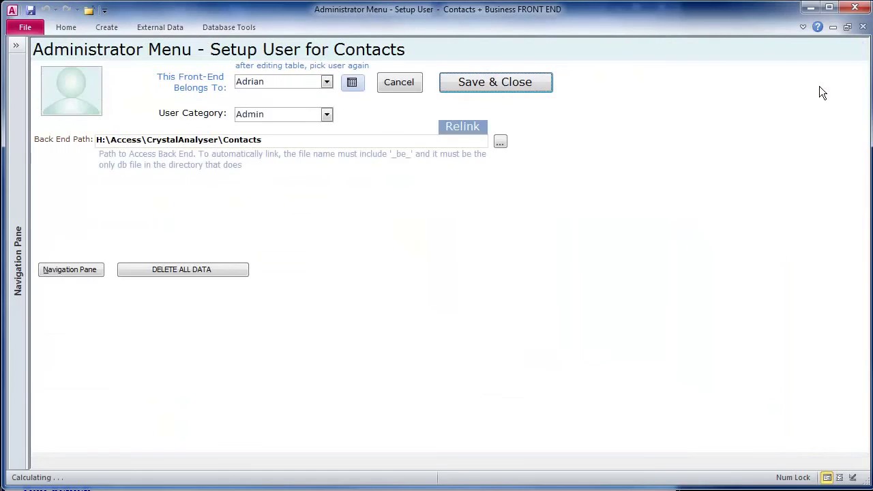
left_click(464, 126)
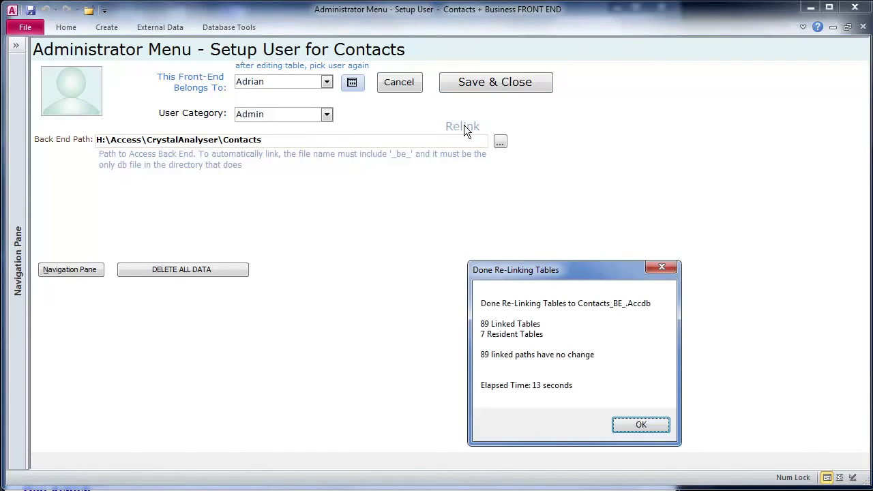
left_click_drag(578, 273, 571, 208)
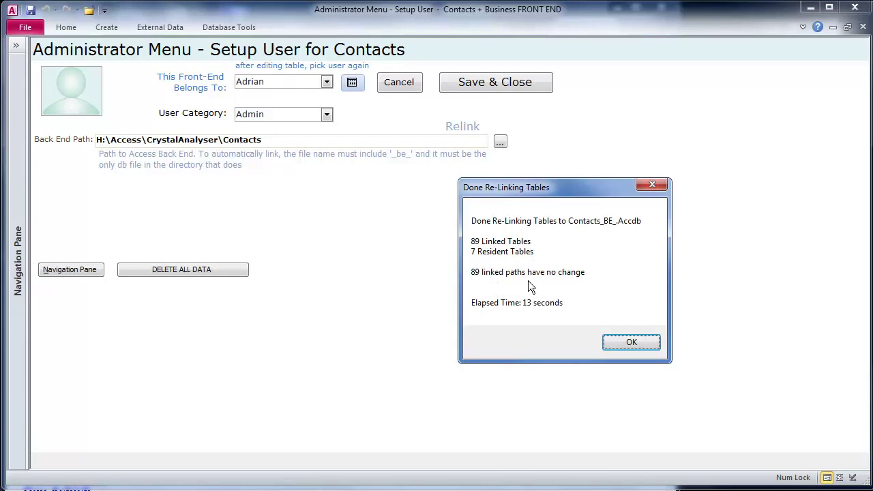
left_click(632, 343)
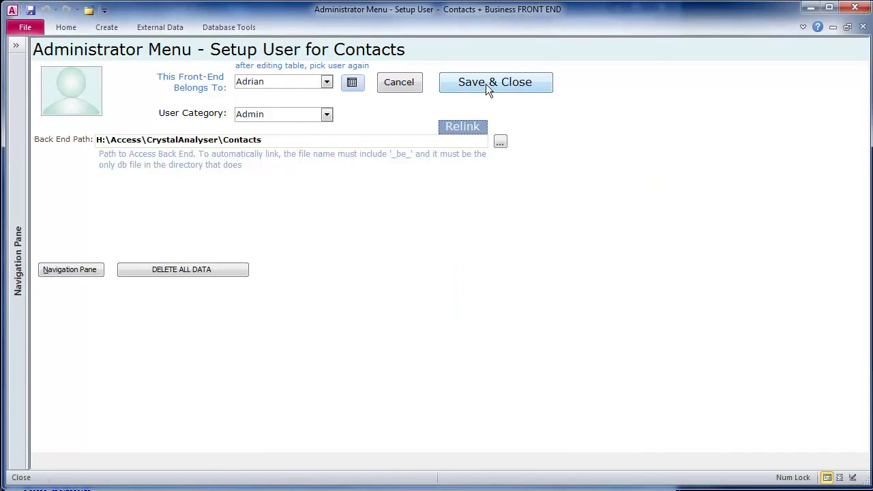
left_click(486, 84)
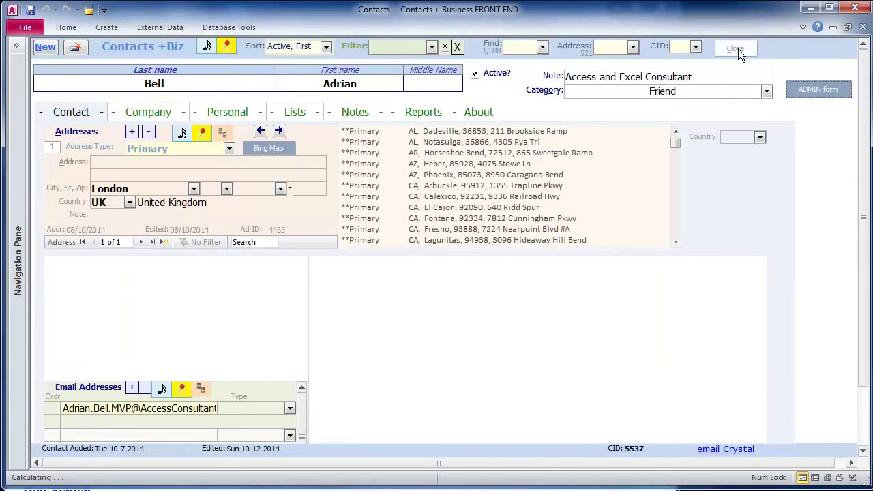
- Close the Contacts database and reopen Contacts_FE_.Accdb from the recent files list
left_click(737, 49)
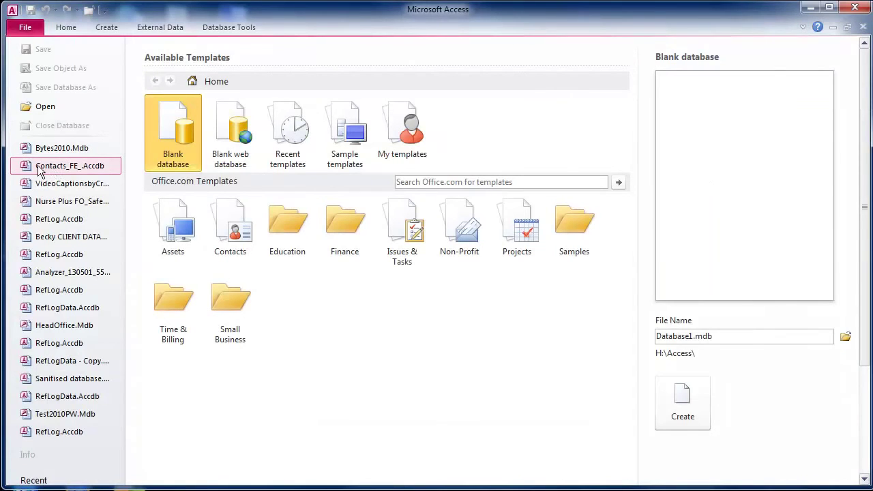
left_click(48, 169)
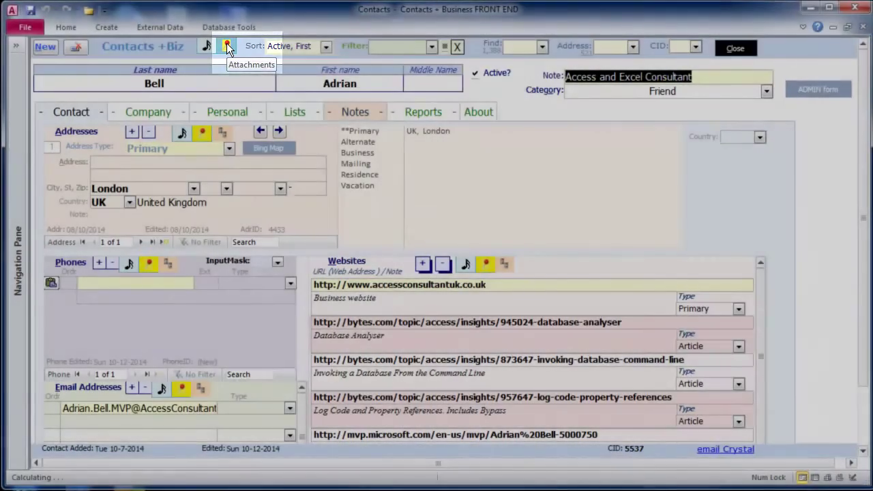
- Go through the attachments to the Access Open Database Bypass video, play it on YouTube, then pause it
left_click(227, 45)
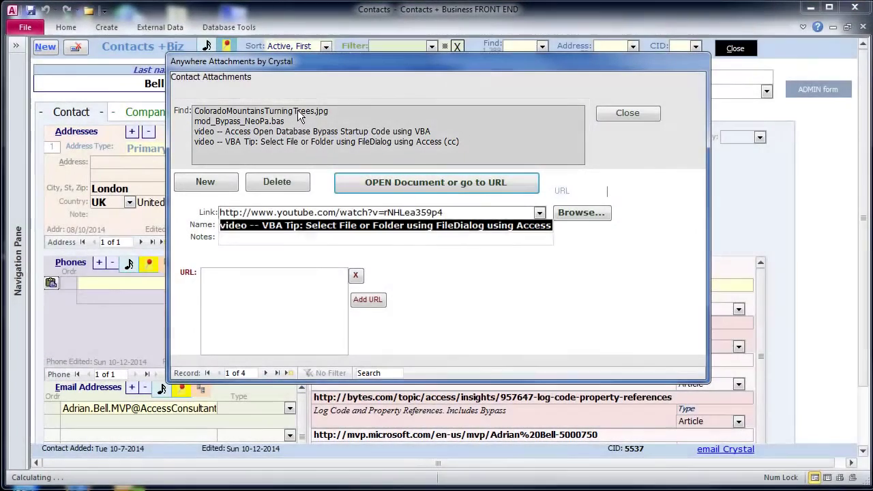
left_click(297, 112)
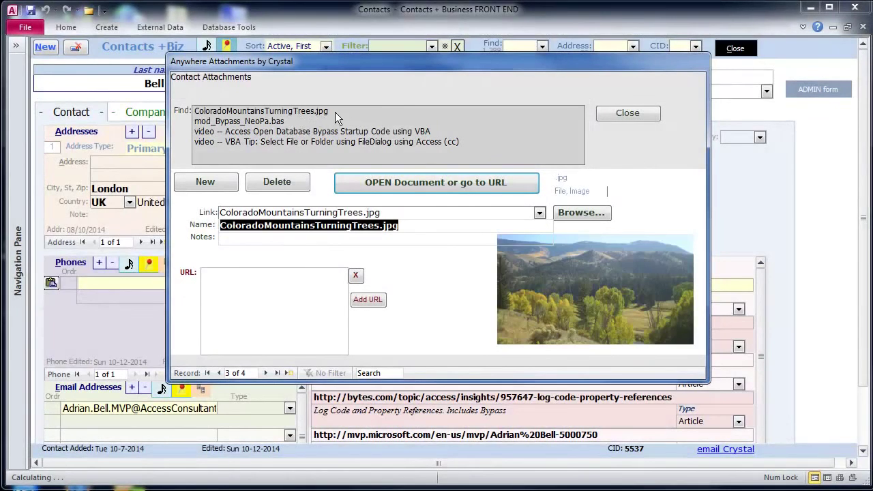
left_click(343, 132)
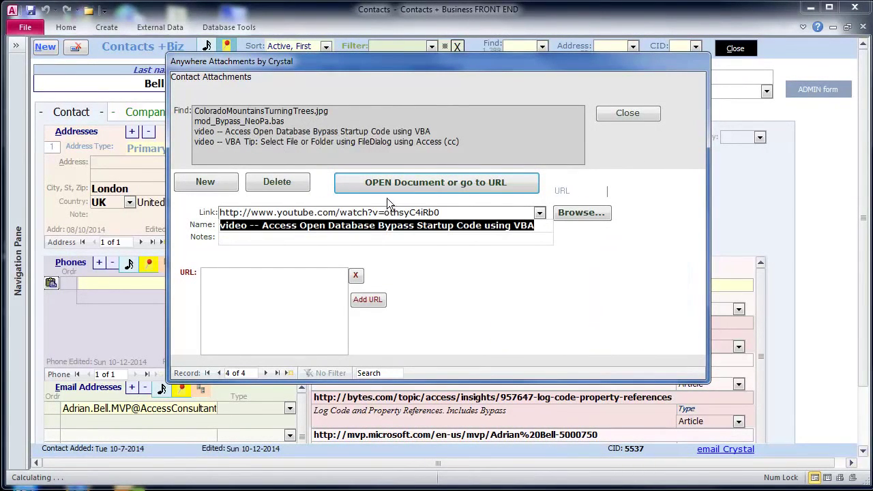
left_click(445, 182)
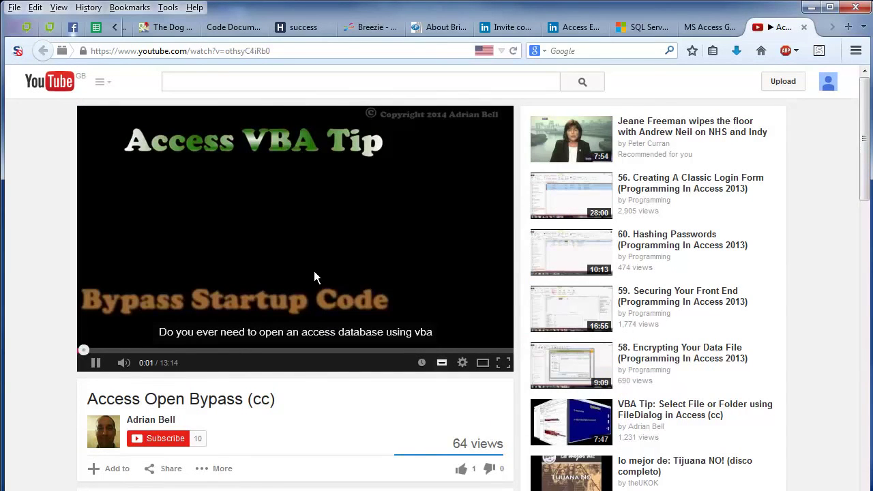
left_click(96, 364)
- Open Adrian Bell's mvp.microsoft.com profile link in Firefox, then return to his website list
left_click(803, 27)
left_click(630, 114)
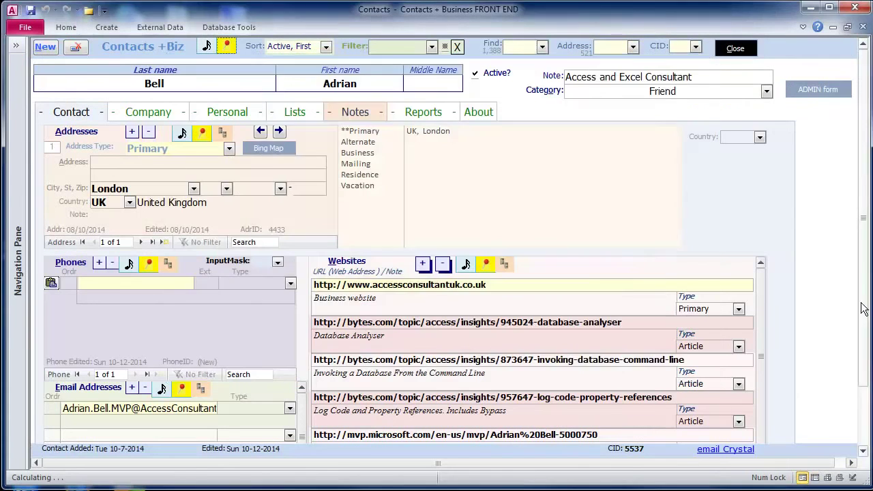
left_click_drag(863, 308, 863, 367)
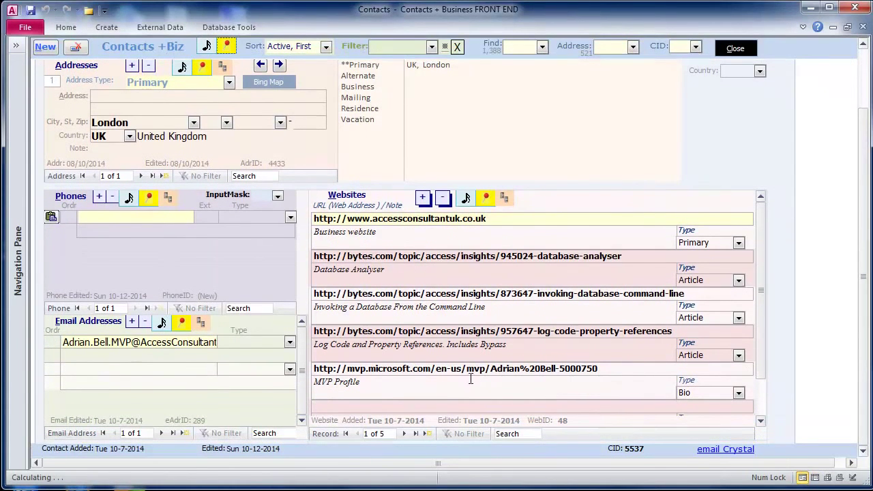
left_click(503, 368)
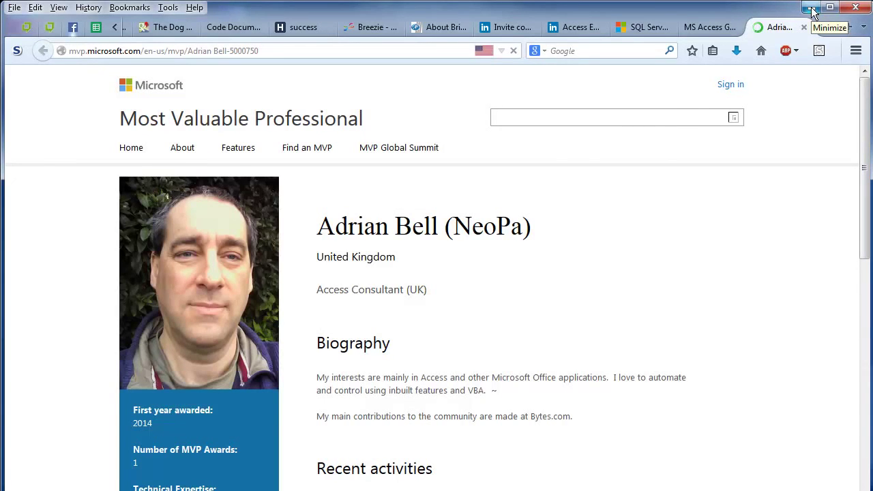
left_click(811, 9)
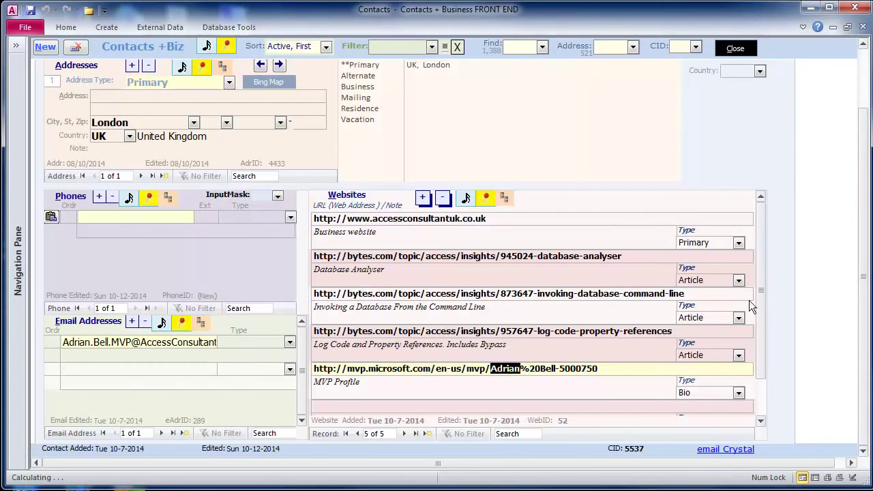
left_click(523, 294)
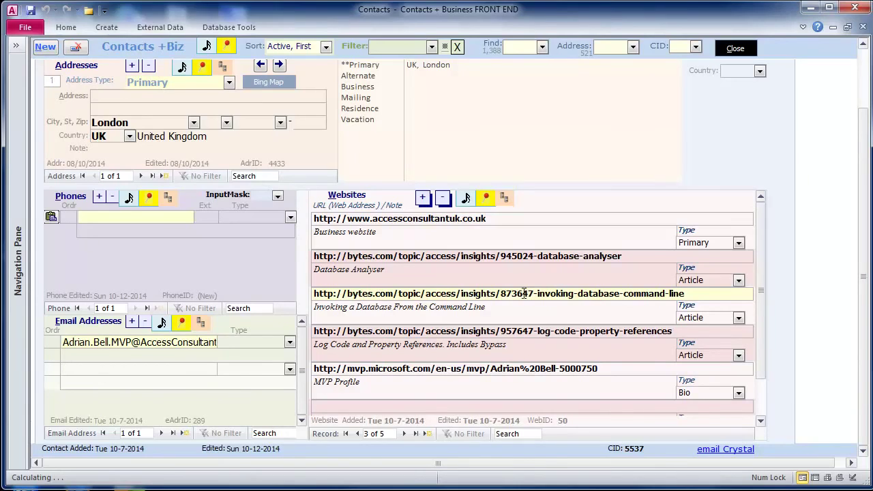